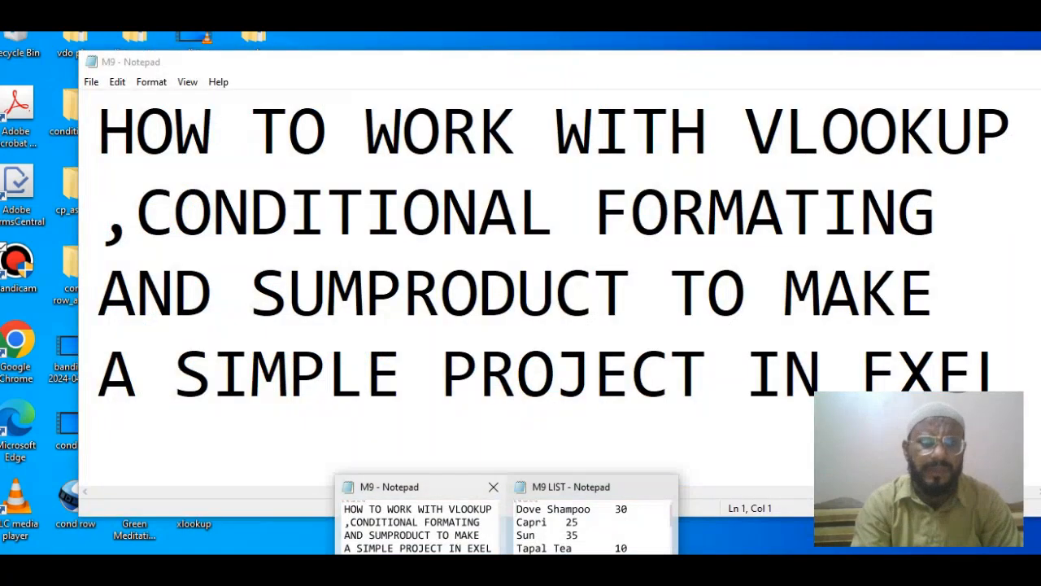
Open the store workbook's Sheet1 and examine the item names and in-stock quantities
{"action": "left_click", "coordinate": [419, 524]}
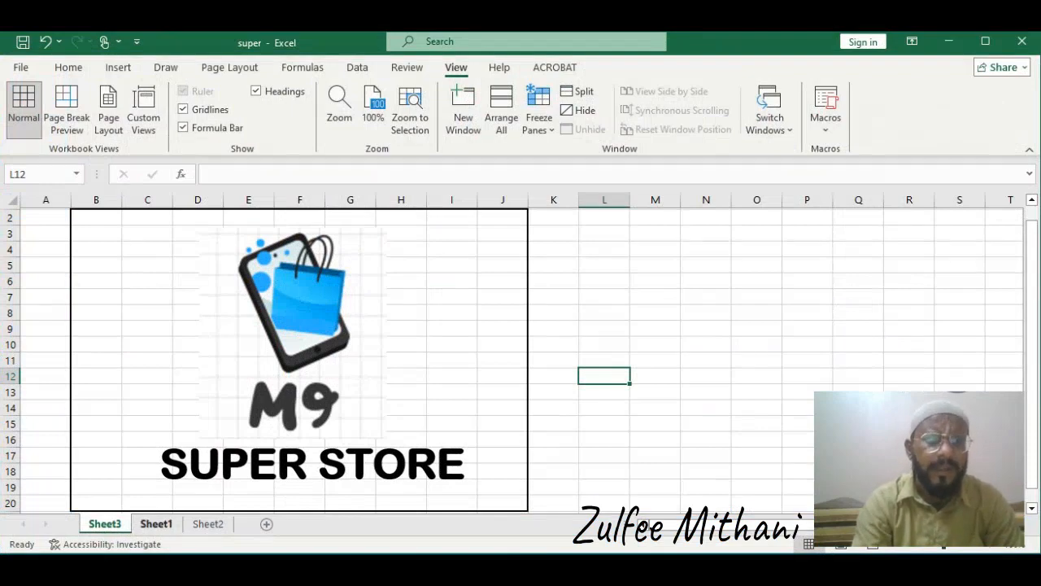
{"action": "left_click", "coordinate": [155, 524]}
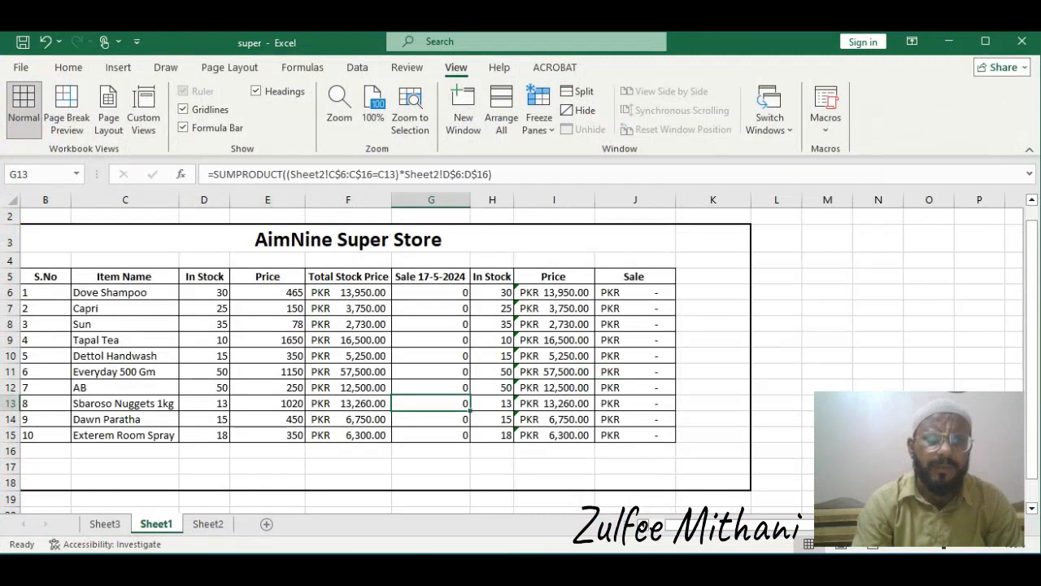
{"action": "left_click", "coordinate": [125, 293]}
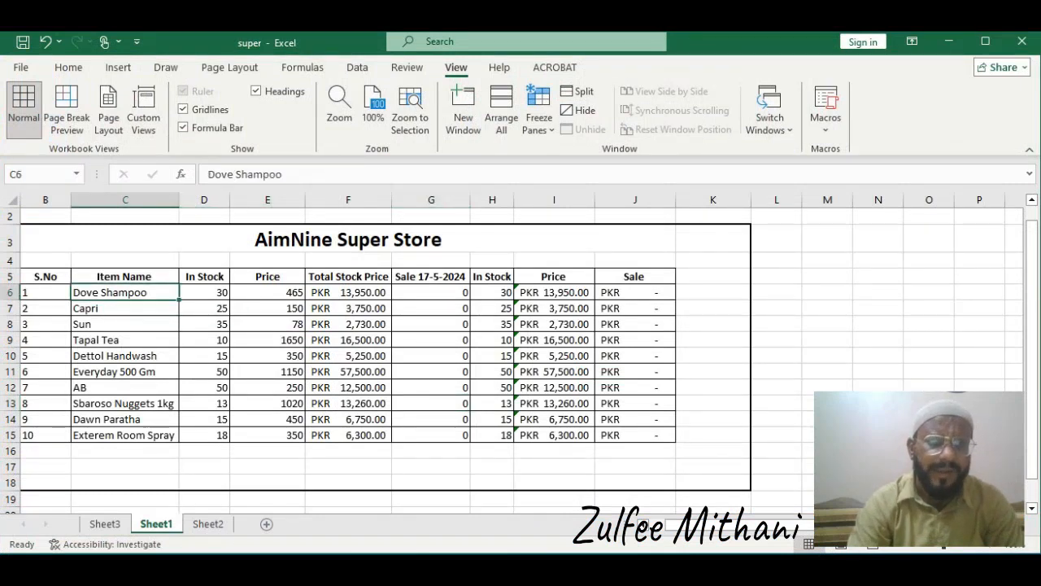
{"action": "left_click", "coordinate": [204, 292]}
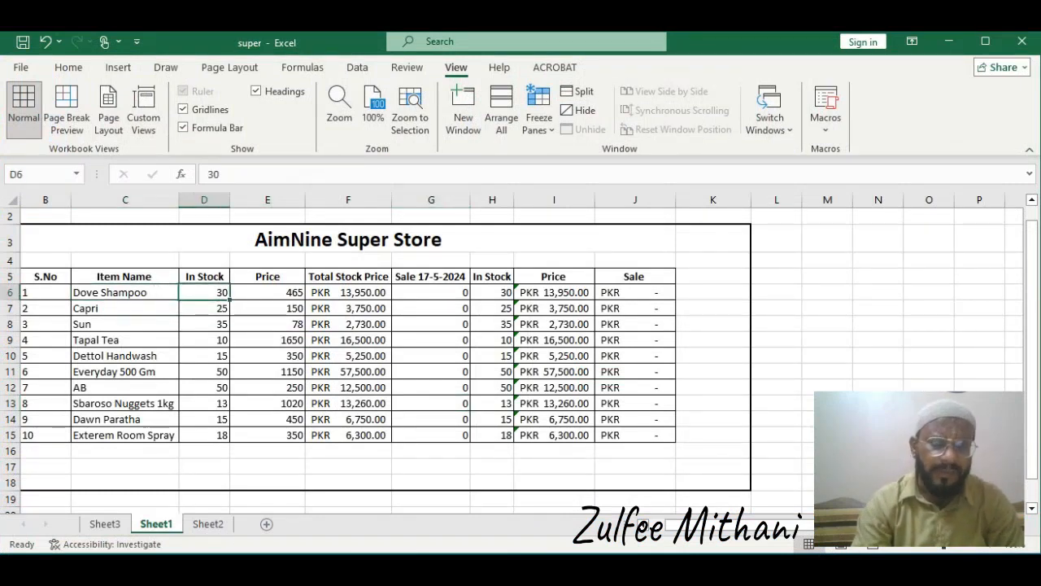
{"action": "key", "text": "Down"}
{"action": "key", "text": "Down"}
{"action": "key", "text": "Down"}
{"action": "key", "text": "Down"}
{"action": "key", "text": "Down"}
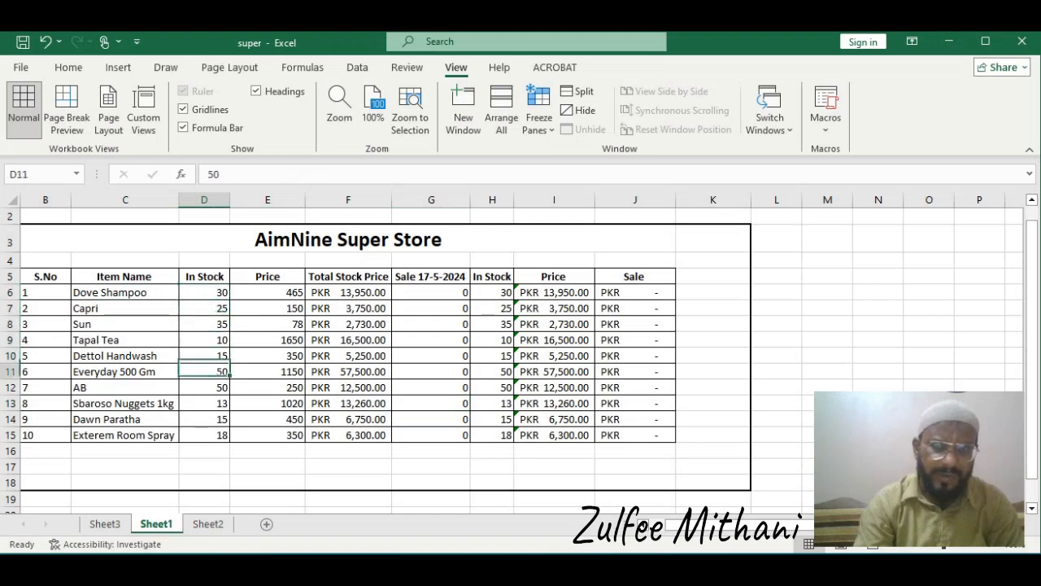
{"action": "key", "text": "Up"}
{"action": "key", "text": "Up"}
{"action": "key", "text": "Up"}
{"action": "key", "text": "Up"}
{"action": "key", "text": "Up"}
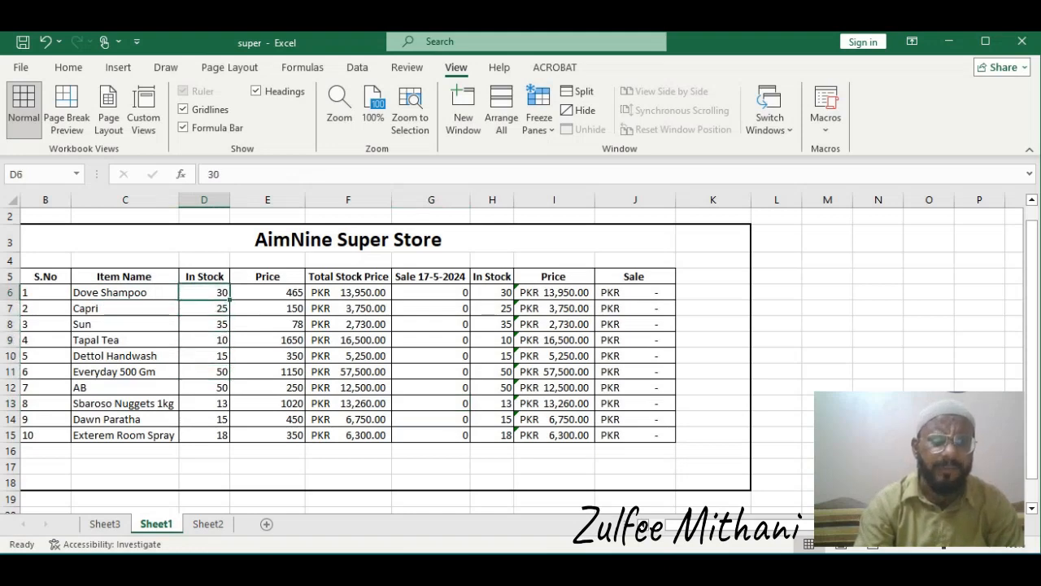
Examine the formulas in the total stock price, sale, in-stock and sale columns of the first item row
{"action": "key", "text": "Right"}
{"action": "key", "text": "Right"}
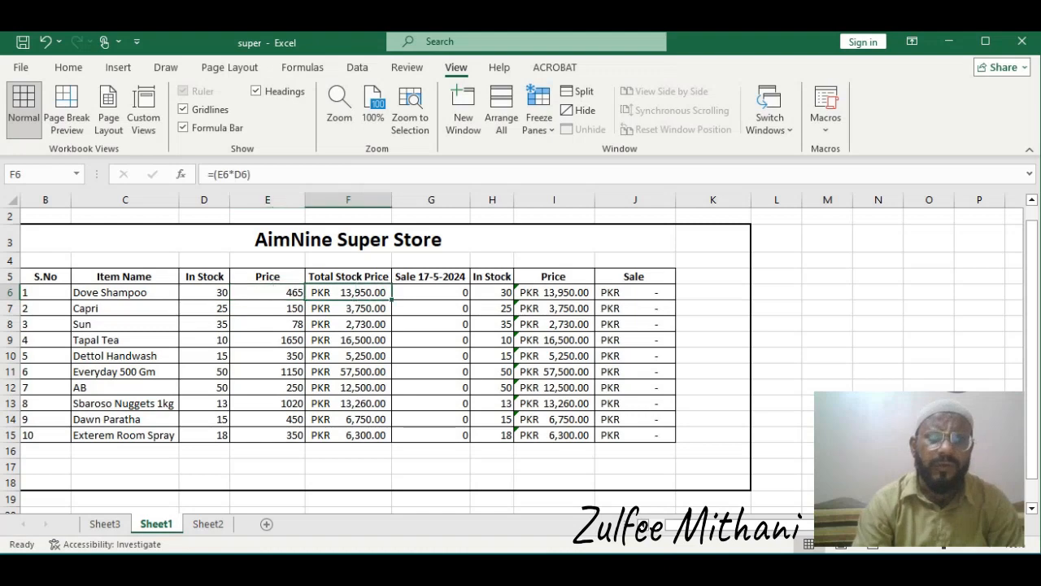
{"action": "key", "text": "Left"}
{"action": "key", "text": "Left"}
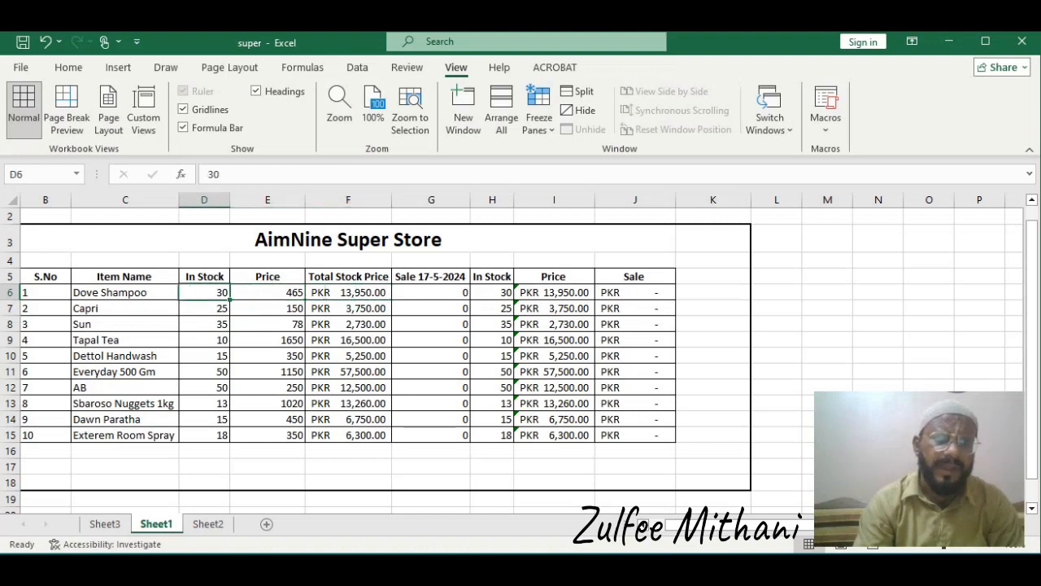
{"action": "key", "text": "Right"}
{"action": "key", "text": "Right"}
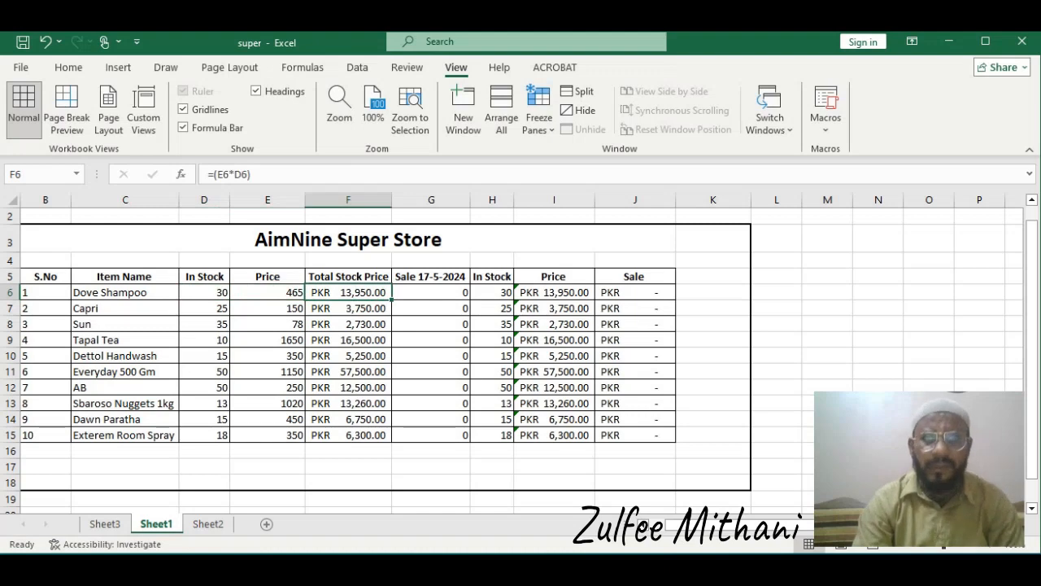
{"action": "key", "text": "Right"}
{"action": "key", "text": "Left"}
{"action": "key", "text": "Right"}
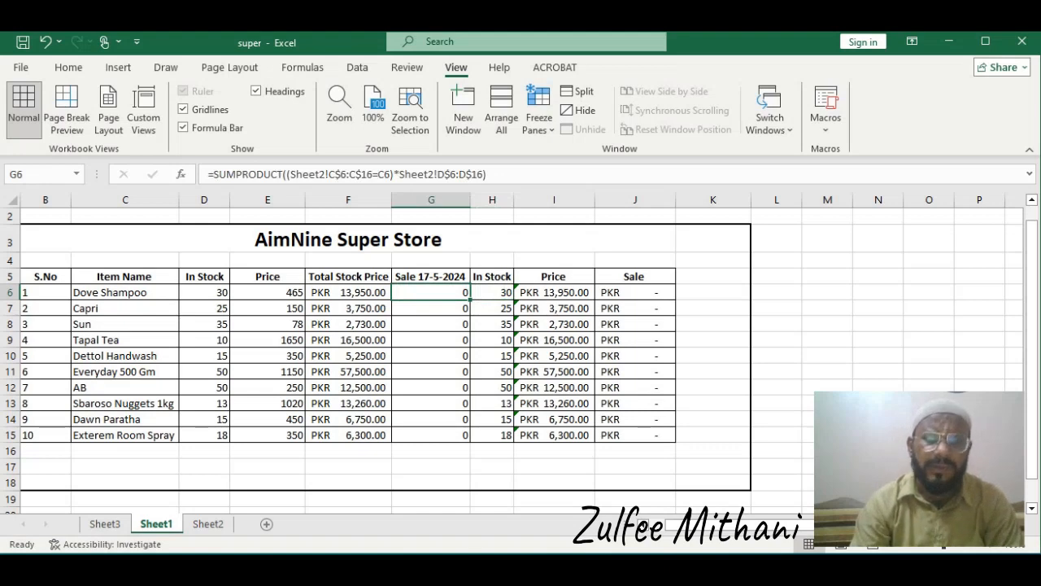
{"action": "key", "text": "Right"}
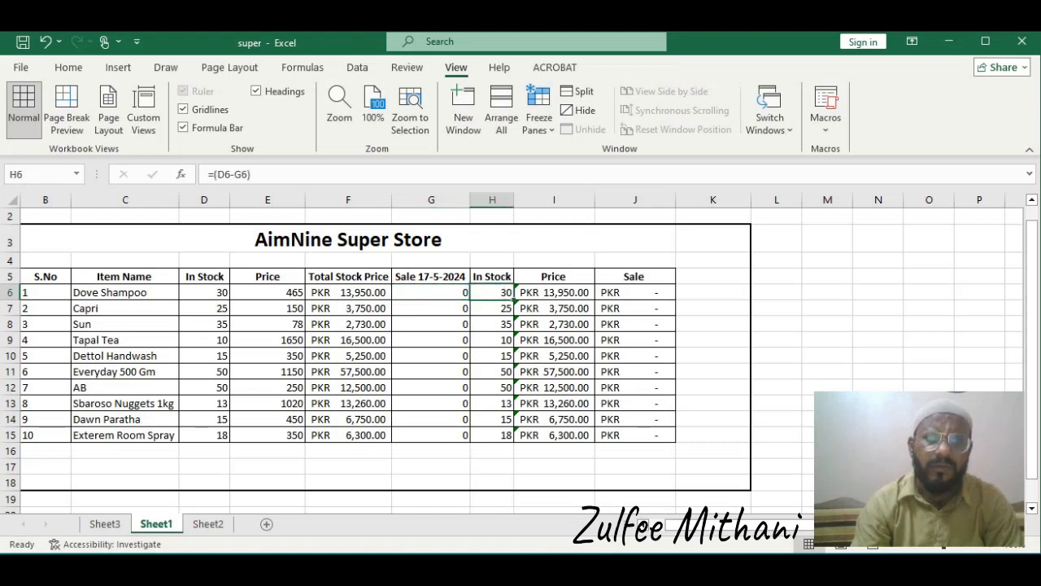
{"action": "key", "text": "Right"}
{"action": "key", "text": "Right"}
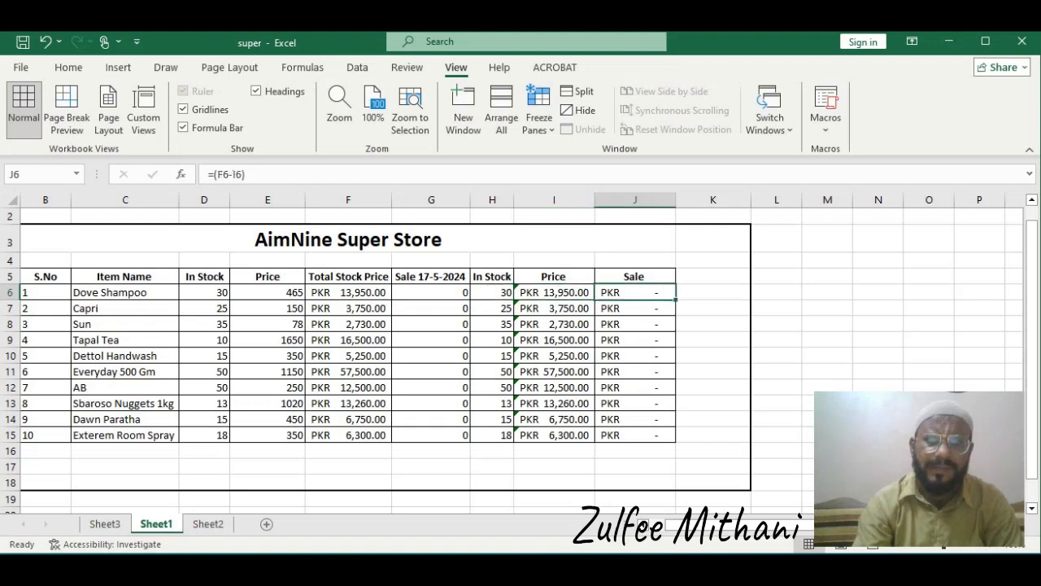
{"action": "key", "text": "Left"}
{"action": "key", "text": "Left"}
{"action": "key", "text": "Left"}
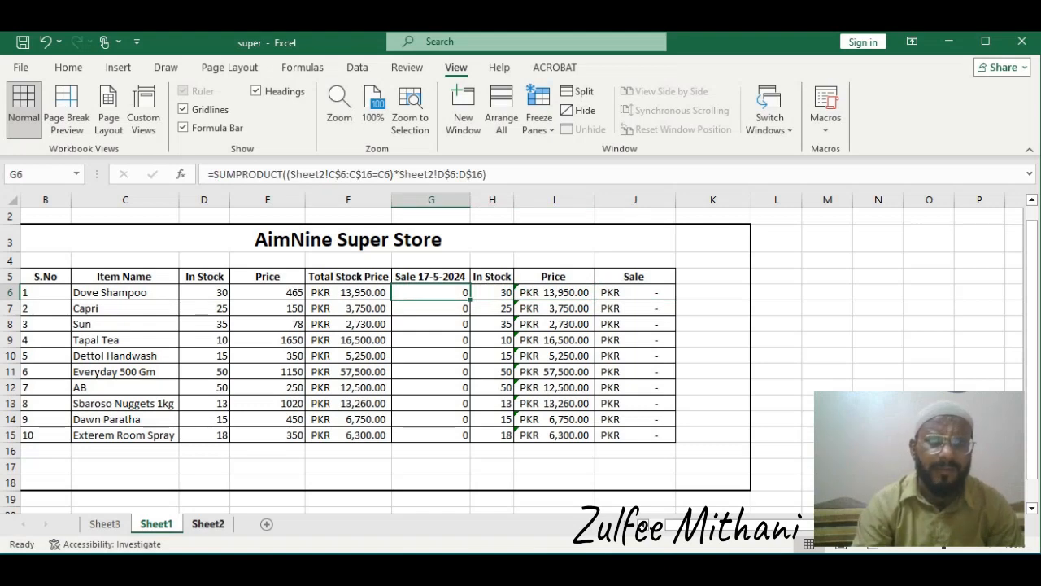
Copy Dove Shampoo from the M9 LIST notes and paste it into the first Item Name cell on Sheet2
{"action": "left_click", "coordinate": [208, 524]}
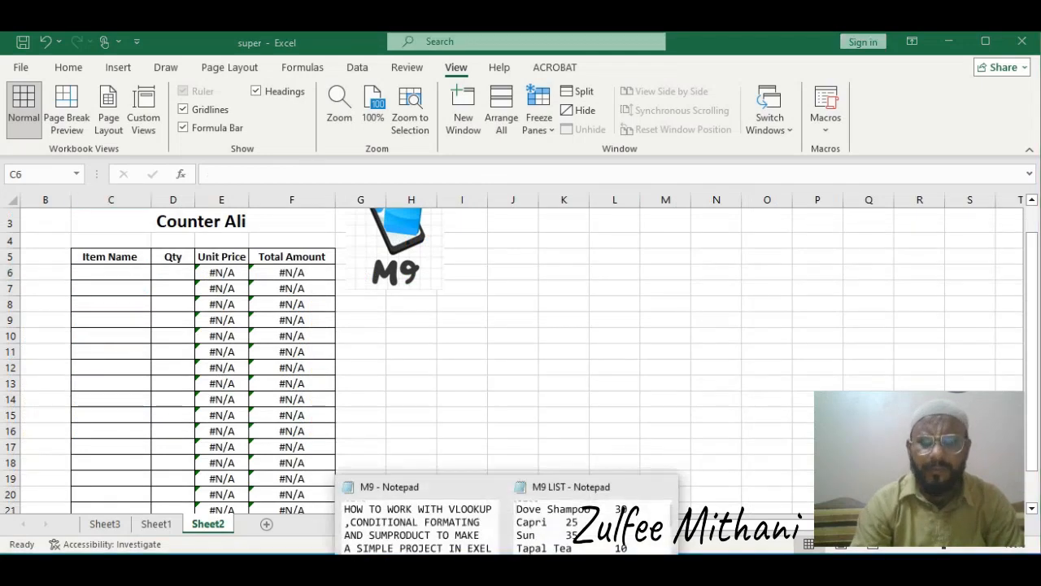
{"action": "left_click", "coordinate": [598, 520]}
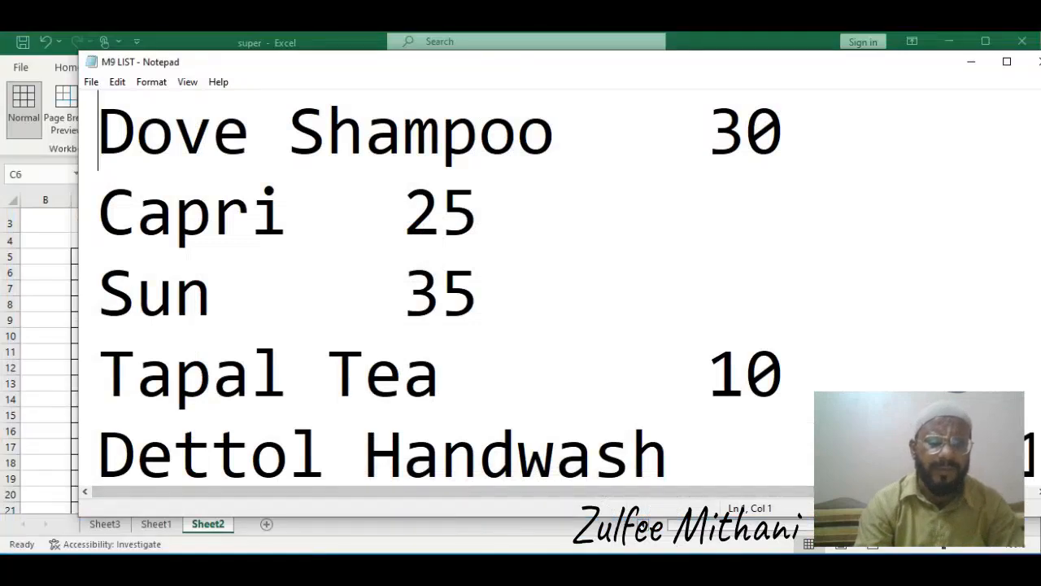
{"action": "key", "text": "shift+Right"}
{"action": "key", "text": "shift+Right"}
{"action": "key", "text": "shift+Right"}
{"action": "key", "text": "shift+Right"}
{"action": "key", "text": "shift+Right"}
{"action": "key", "text": "shift+Right"}
{"action": "key", "text": "shift+Right"}
{"action": "key", "text": "shift+Right"}
{"action": "key", "text": "shift+Right"}
{"action": "key", "text": "shift+Right"}
{"action": "key", "text": "shift+Right"}
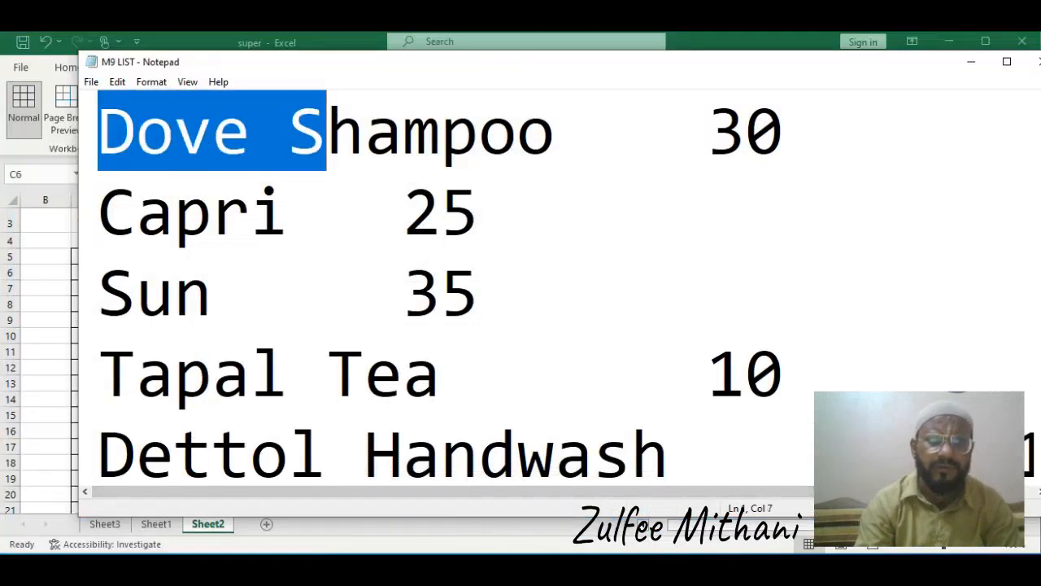
{"action": "key", "text": "shift+Right"}
{"action": "key", "text": "ctrl+c"}
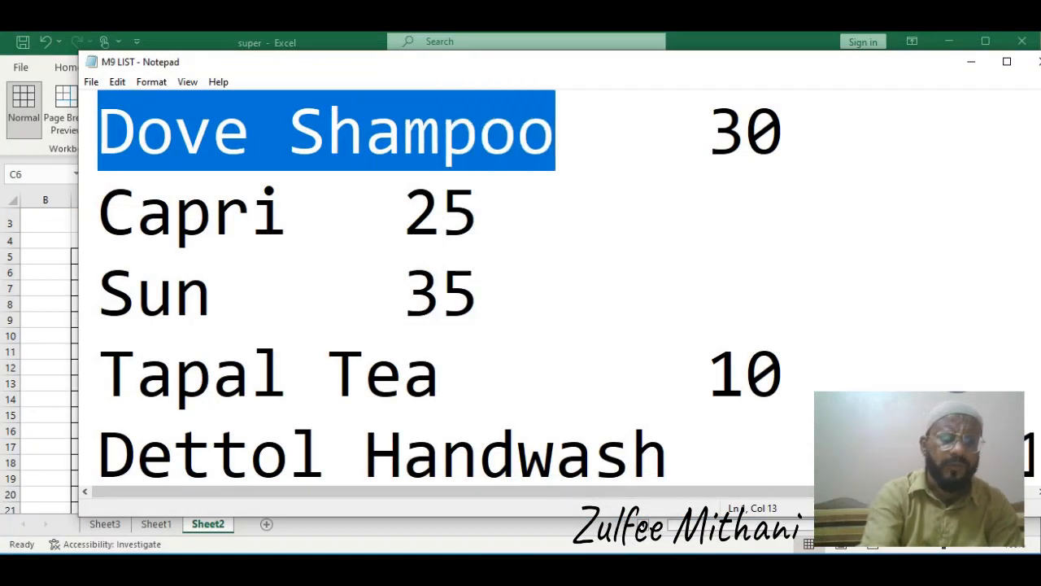
{"action": "key", "text": "alt+Tab"}
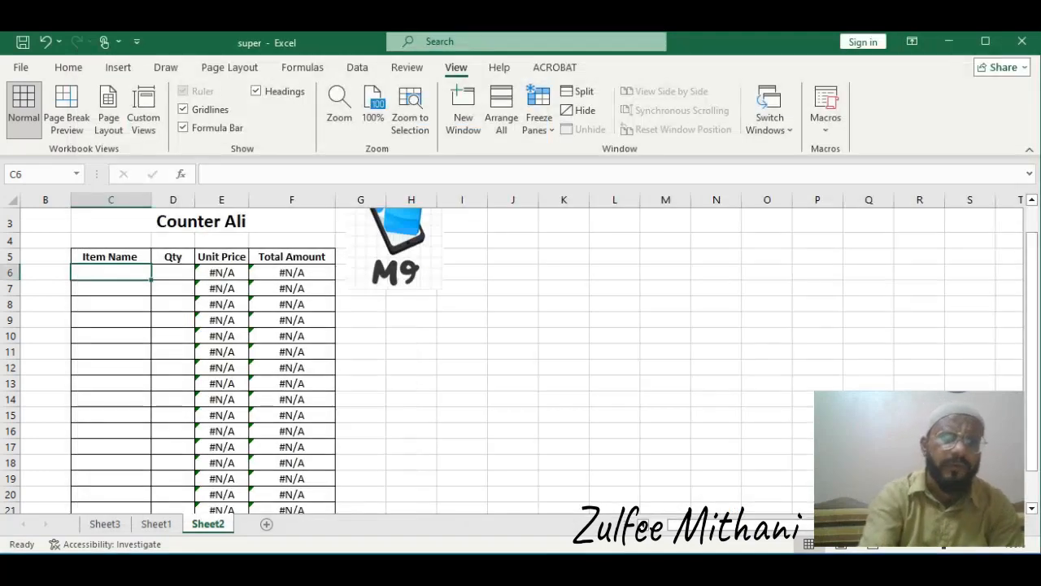
{"action": "key", "text": "ctrl+v"}
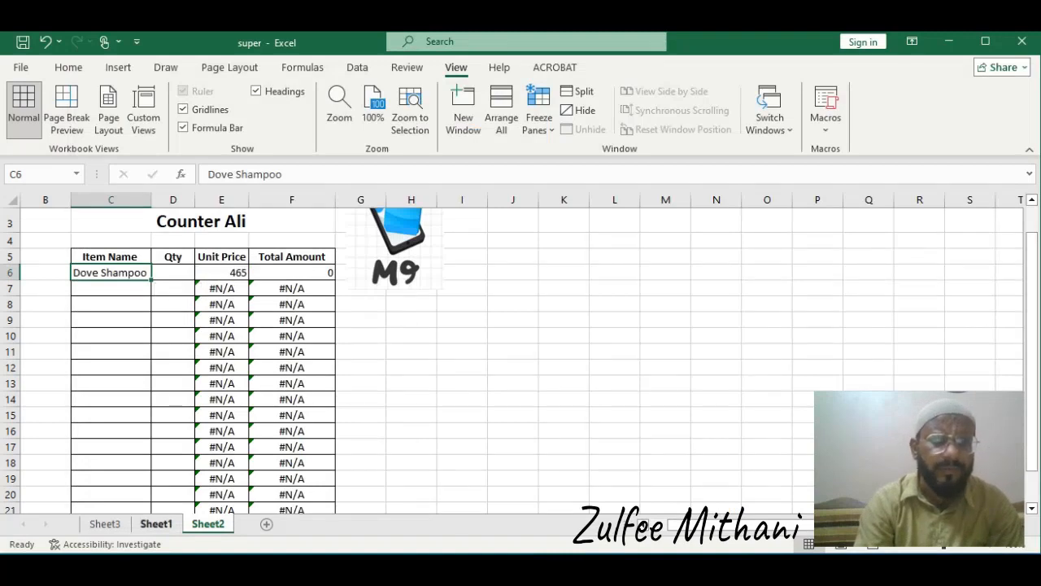
Try replacing the first item with Tapal Tea, then undo that entry
{"action": "left_click", "coordinate": [156, 524]}
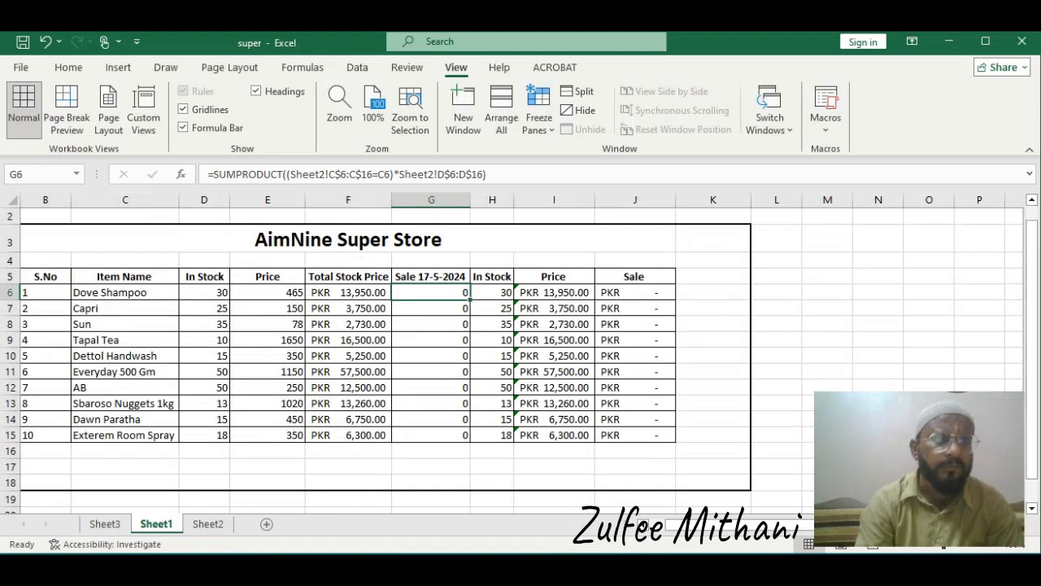
{"action": "left_click", "coordinate": [207, 524]}
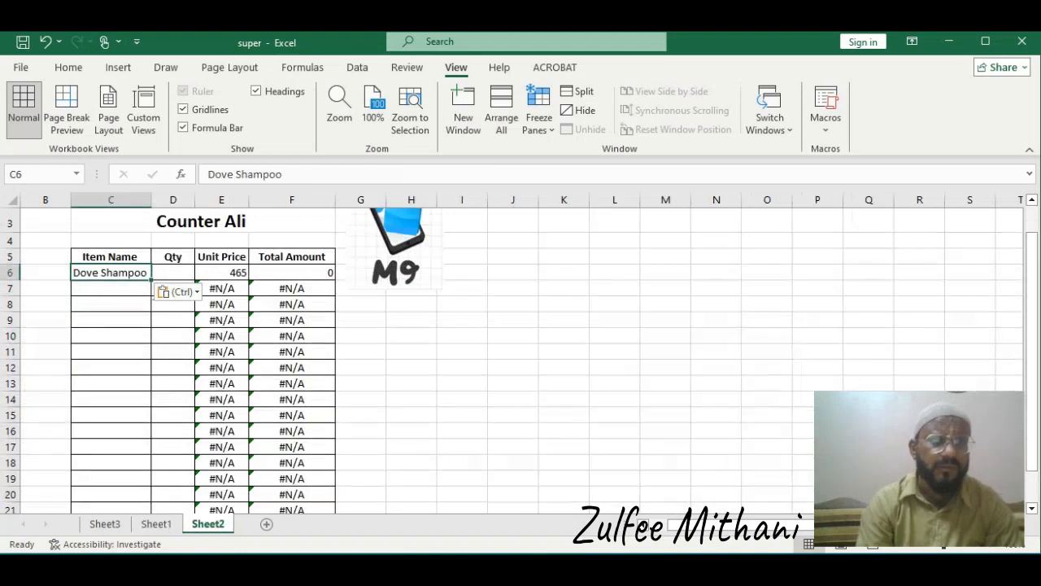
{"action": "type", "text": "Ta"}
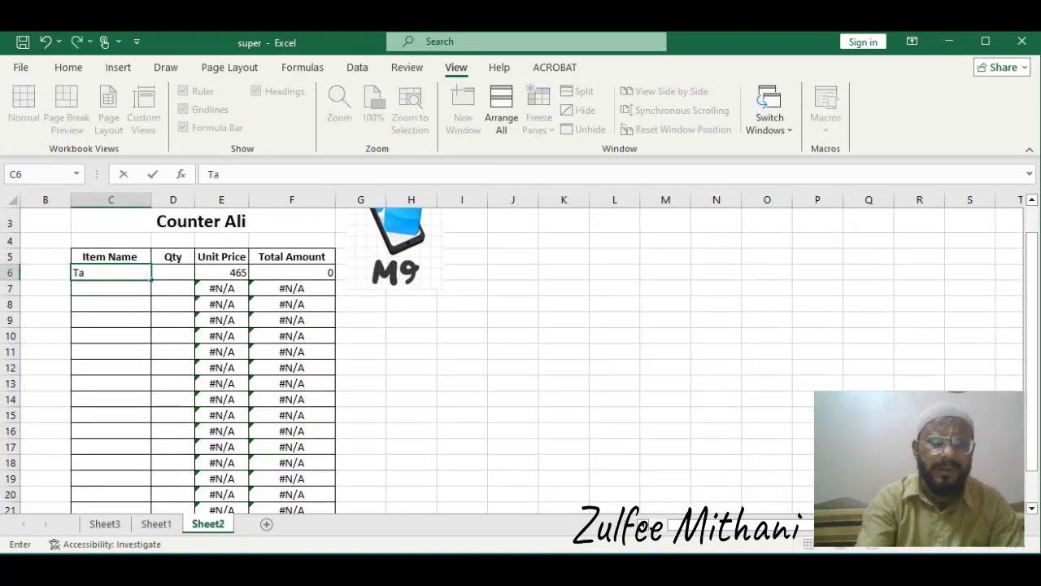
{"action": "type", "text": "pal Tea"}
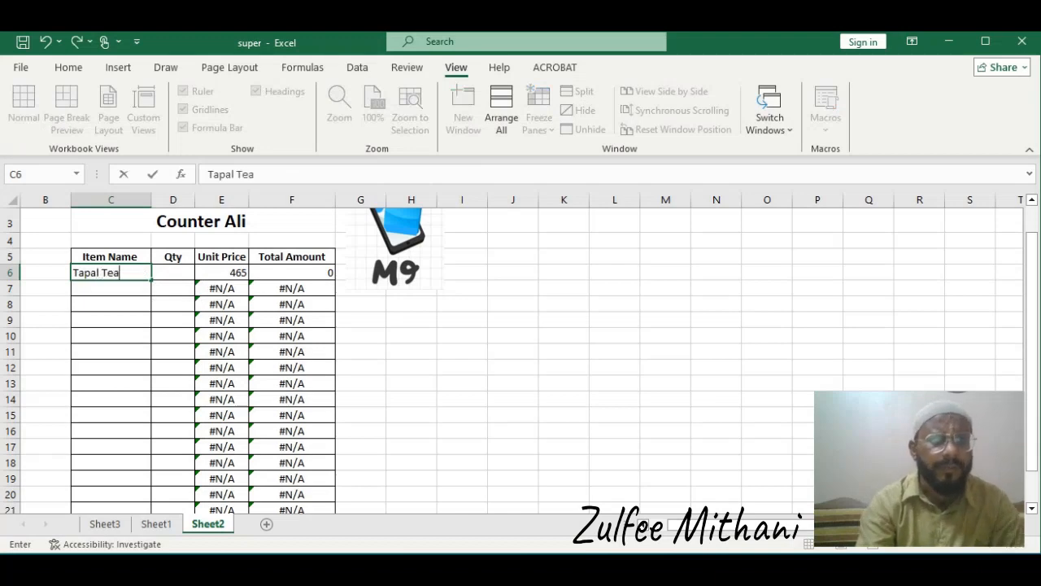
{"action": "key", "text": "Return"}
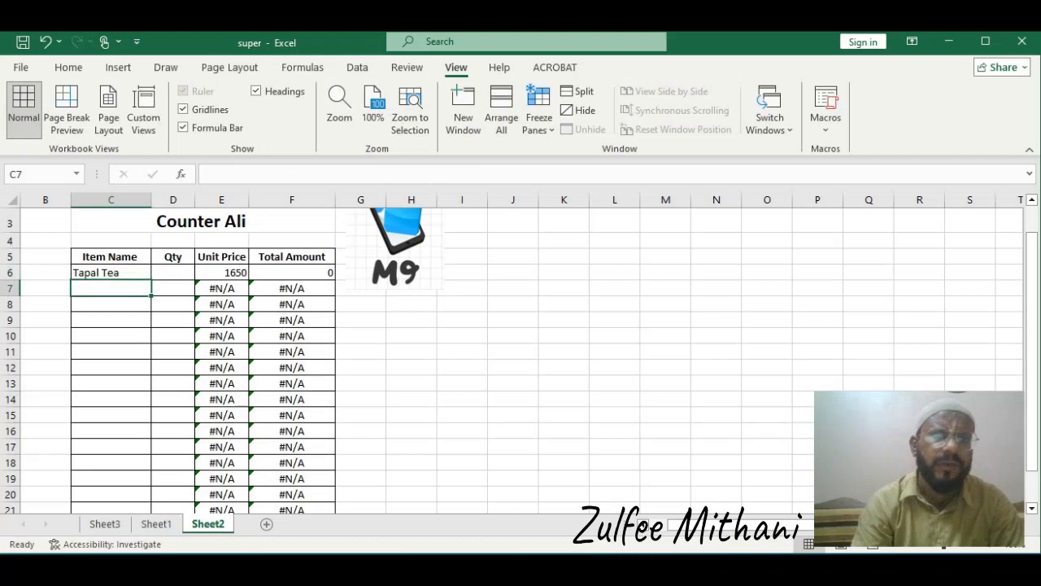
{"action": "key", "text": "Up"}
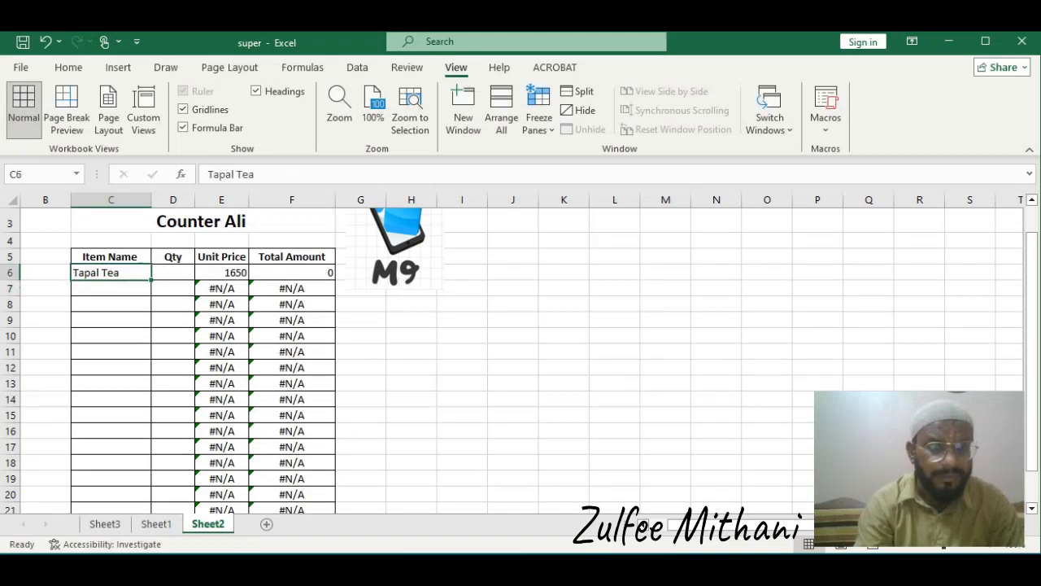
{"action": "key", "text": "Right"}
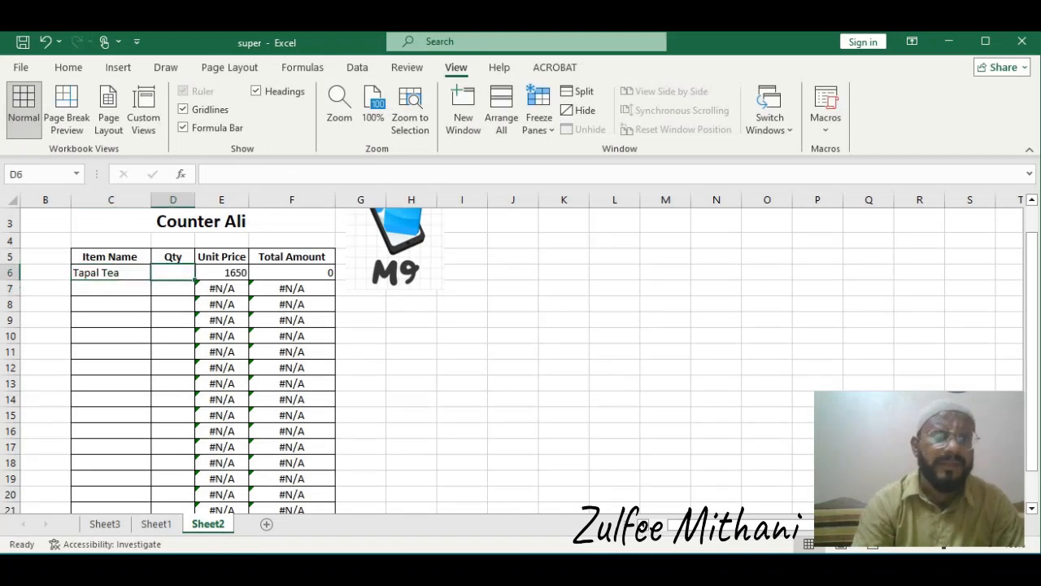
{"action": "key", "text": "Left"}
{"action": "key", "text": "ctrl+z"}
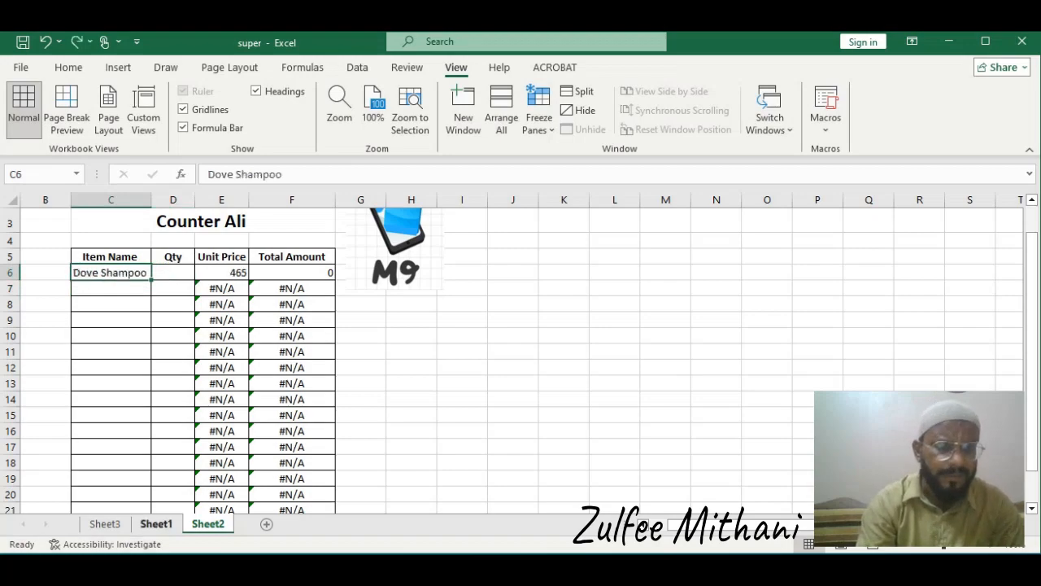
Set the Dove Shampoo quantity on the counter sheet to 10
{"action": "key", "text": "ctrl+Page_Up"}
{"action": "key", "text": "ctrl+Page_Down"}
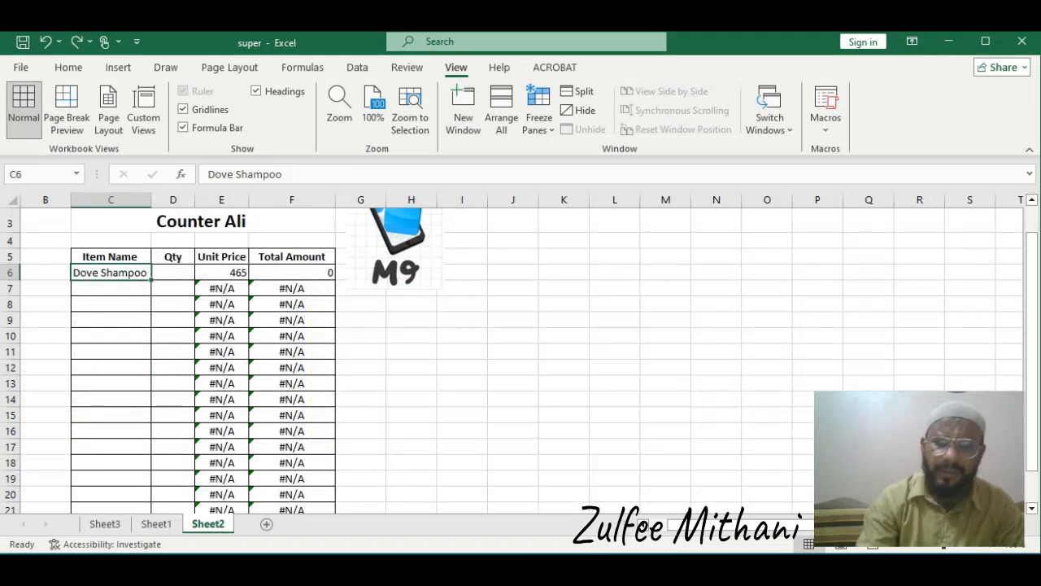
{"action": "key", "text": "Right"}
{"action": "type", "text": "10"}
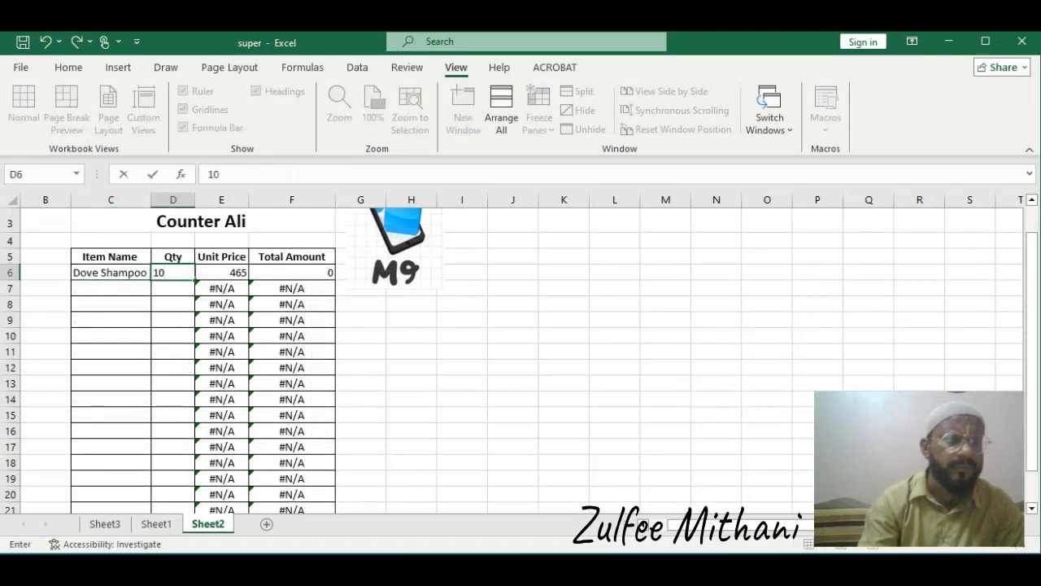
{"action": "key", "text": "Return"}
{"action": "key", "text": "Left"}
{"action": "key", "text": "Up"}
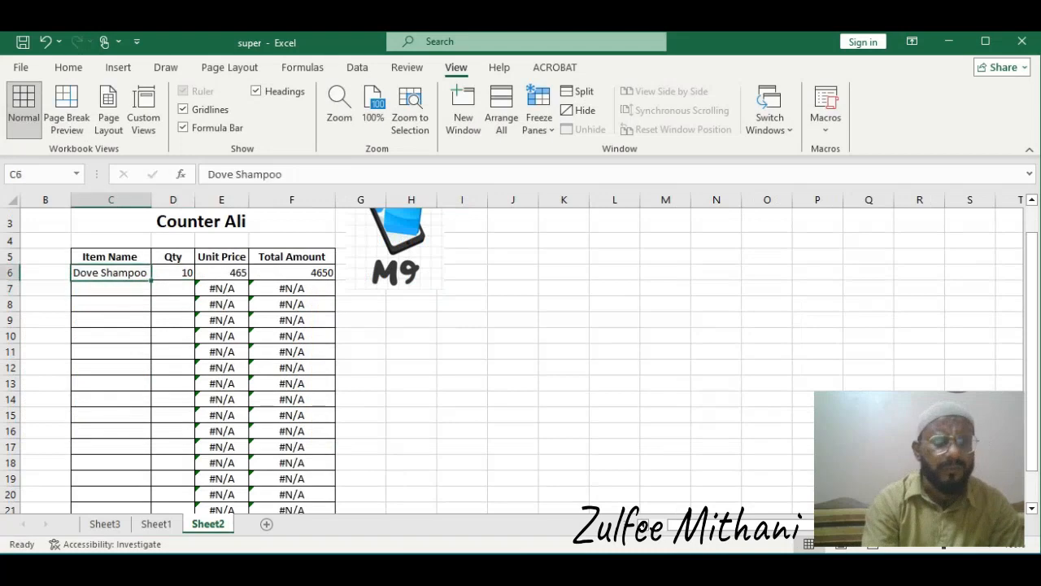
Add Capri as the second item with a quantity of 15
{"action": "key", "text": "shift+Down"}
{"action": "key", "text": "Down"}
{"action": "type", "text": "Capri"}
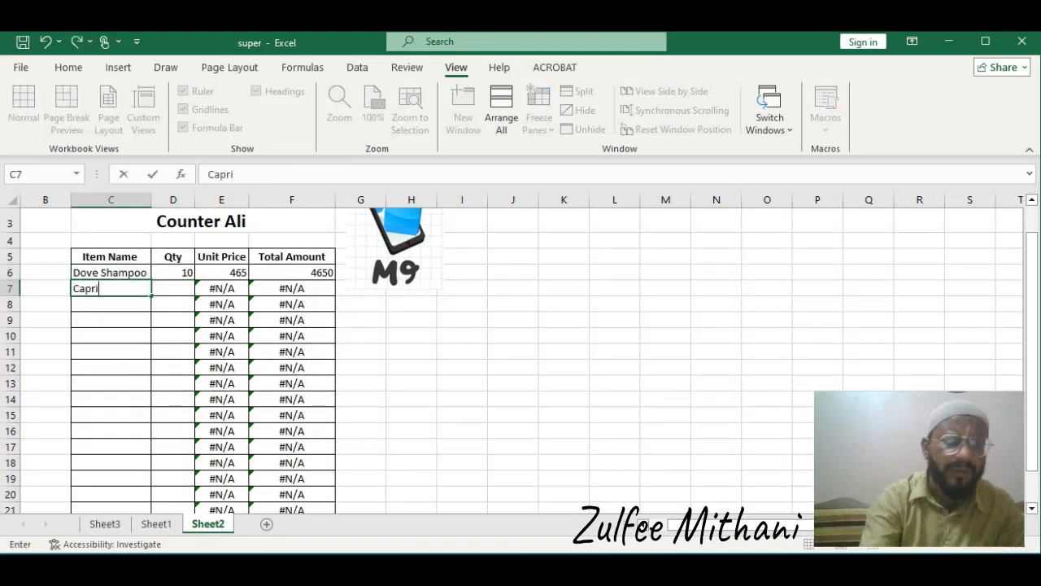
{"action": "key", "text": "Return"}
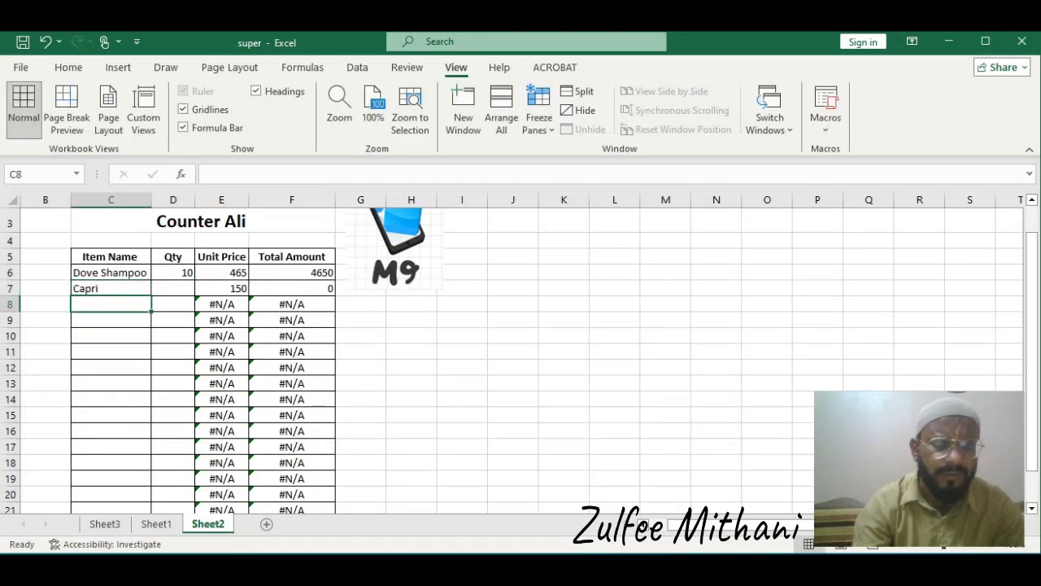
{"action": "key", "text": "Up"}
{"action": "key", "text": "Right"}
{"action": "type", "text": "15"}
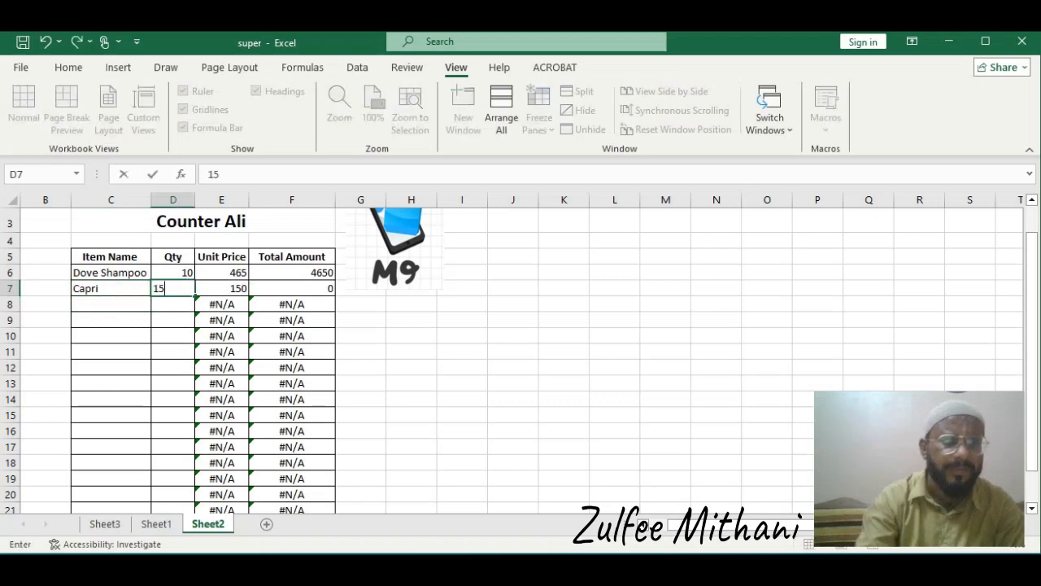
{"action": "key", "text": "Return"}
Add Dove Shampoo as the third counter item with a quantity of 16
{"action": "key", "text": "Left"}
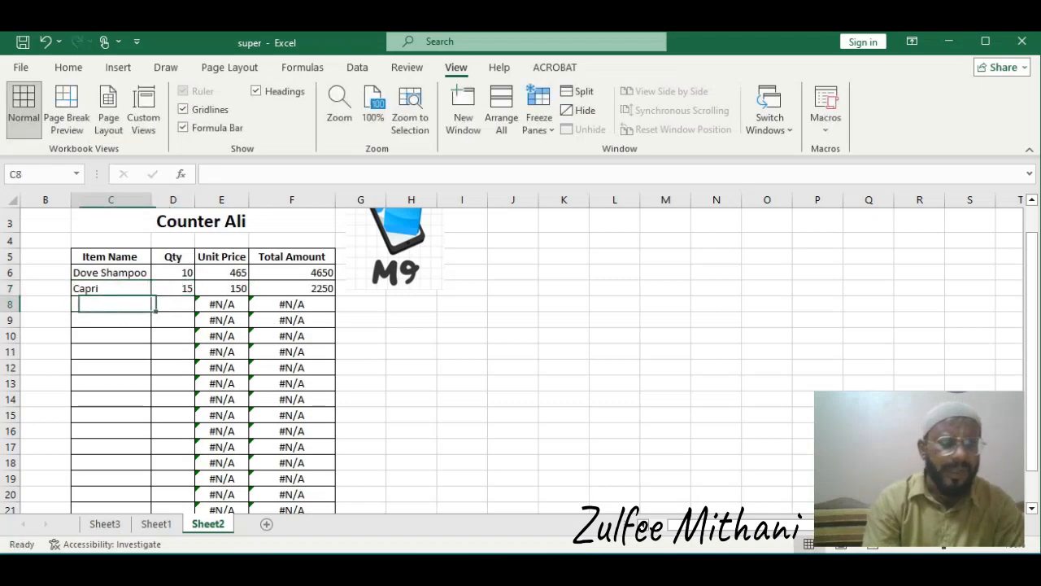
{"action": "type", "text": "Dove Shampoo"}
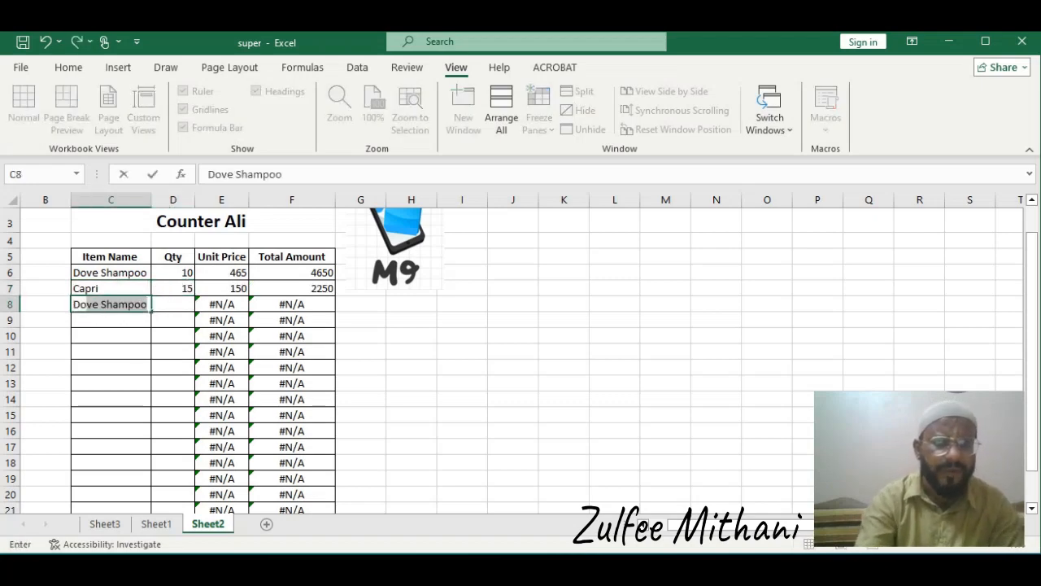
{"action": "key", "text": "Return"}
{"action": "key", "text": "Up"}
{"action": "key", "text": "Right"}
{"action": "type", "text": "11"}
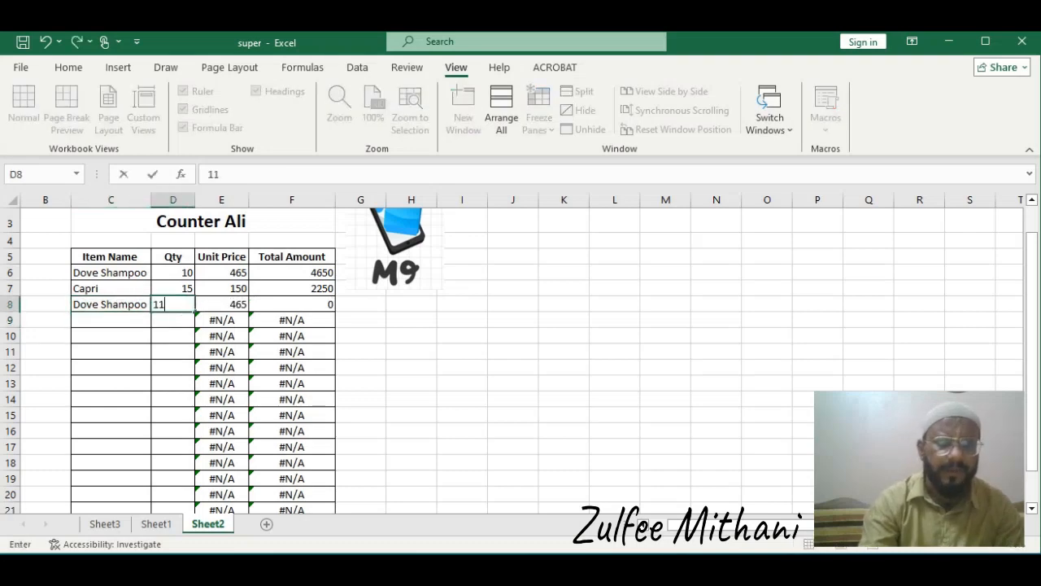
{"action": "key", "text": "Return"}
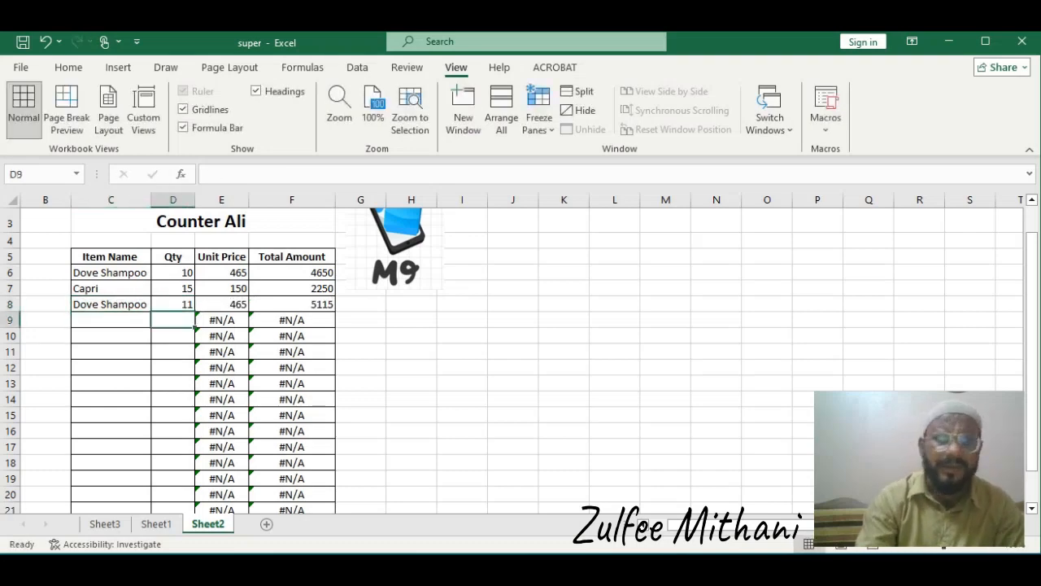
{"action": "key", "text": "Up"}
{"action": "type", "text": "16"}
{"action": "key", "text": "Return"}
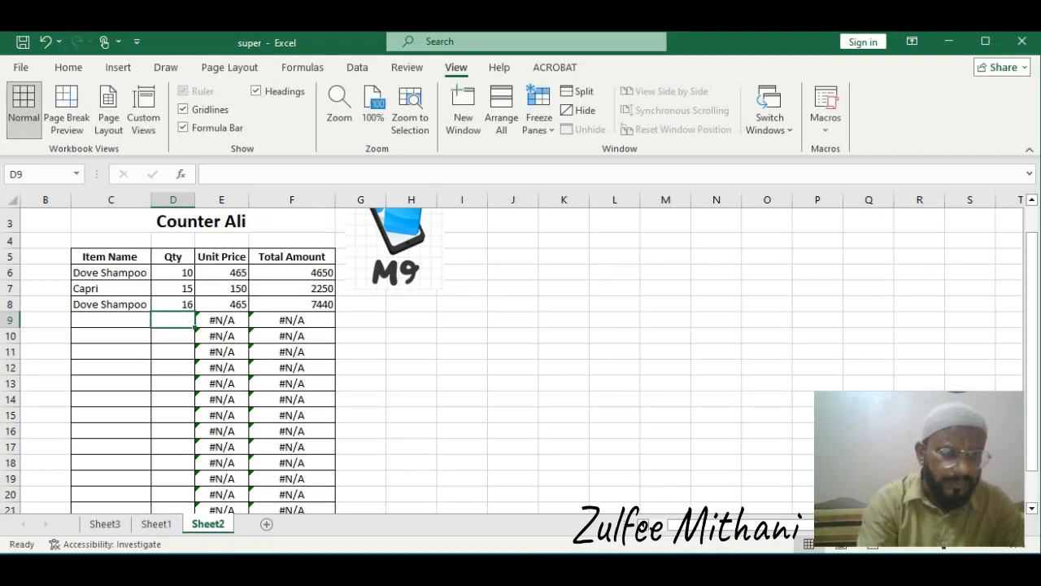
Zoom the counter sheet to a custom 200% magnification and review the quantity cells
{"action": "left_click", "coordinate": [172, 273]}
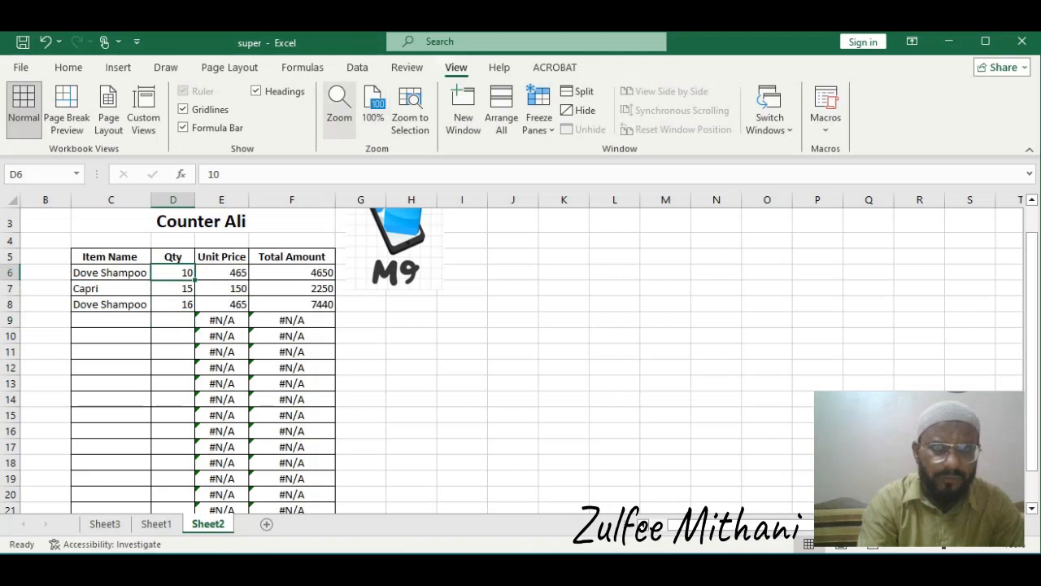
{"action": "left_click", "coordinate": [339, 105]}
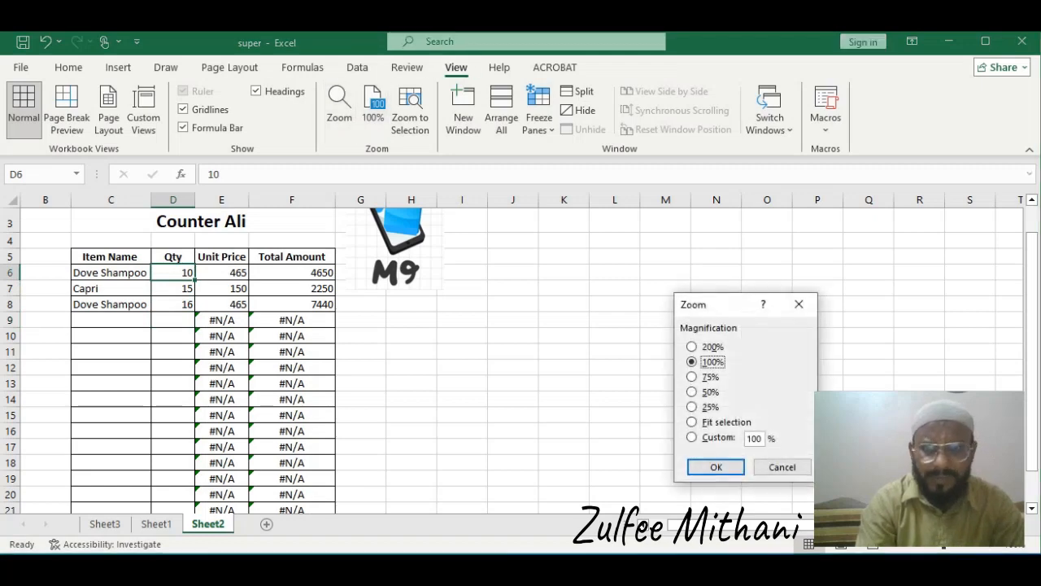
{"action": "left_click", "coordinate": [693, 438]}
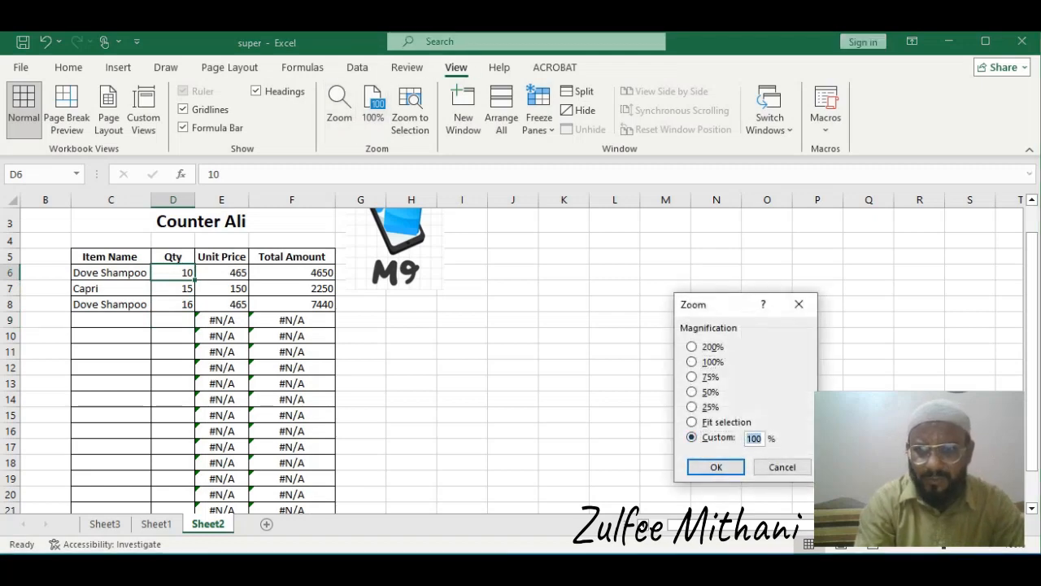
{"action": "type", "text": "200"}
{"action": "left_click", "coordinate": [716, 467]}
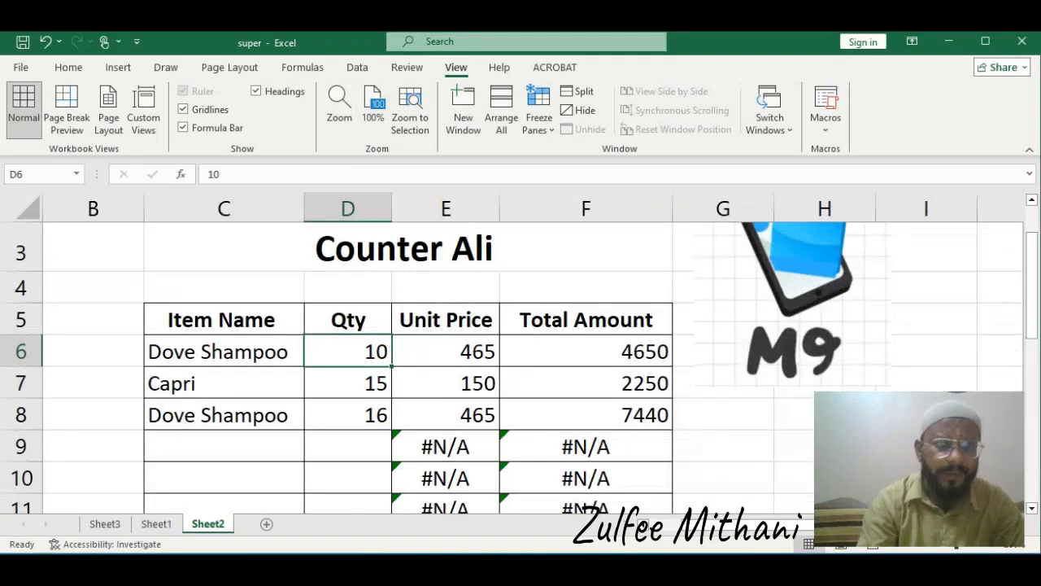
{"action": "left_click", "coordinate": [223, 352]}
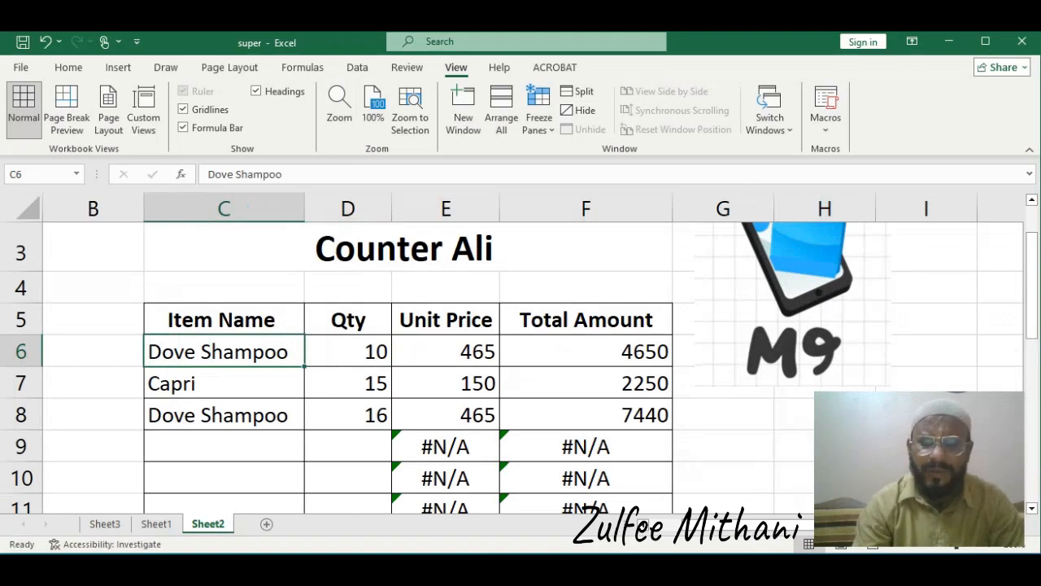
{"action": "left_click", "coordinate": [348, 351]}
{"action": "left_click", "coordinate": [348, 383]}
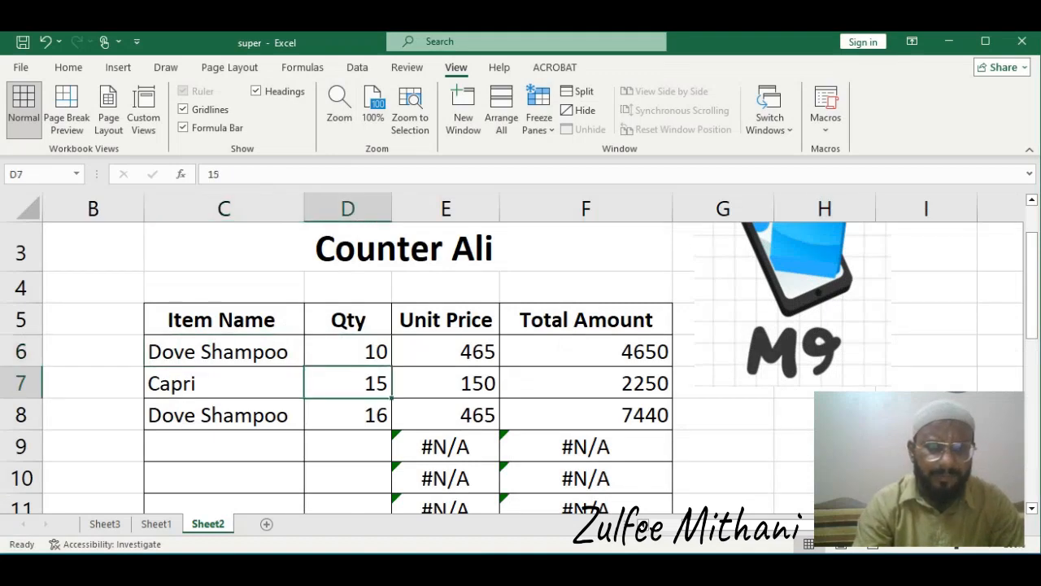
{"action": "left_click", "coordinate": [348, 414]}
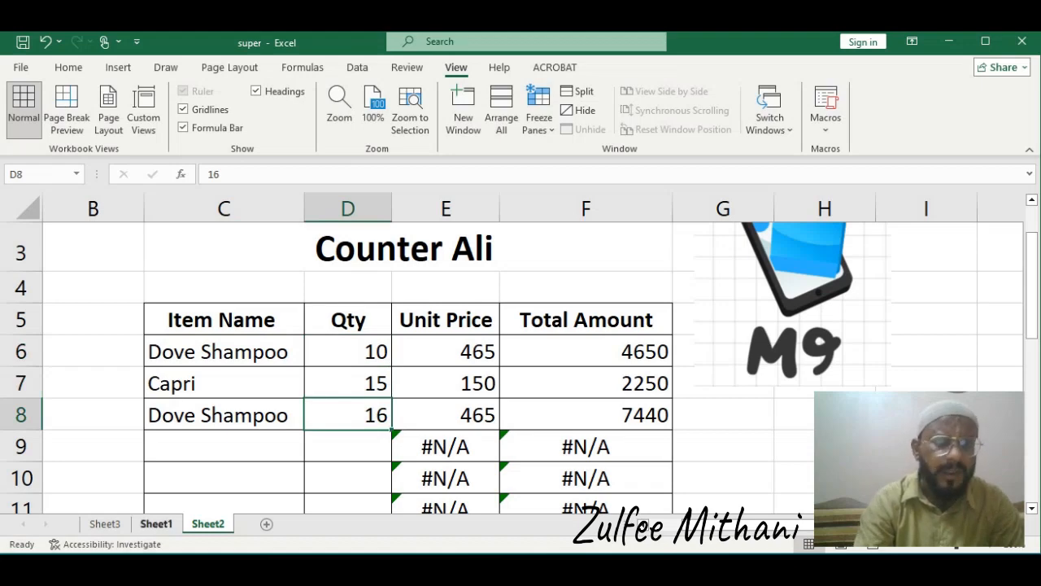
Compare against the stock sheet, then set the second Dove Shampoo quantity to 10
{"action": "left_click", "coordinate": [156, 524]}
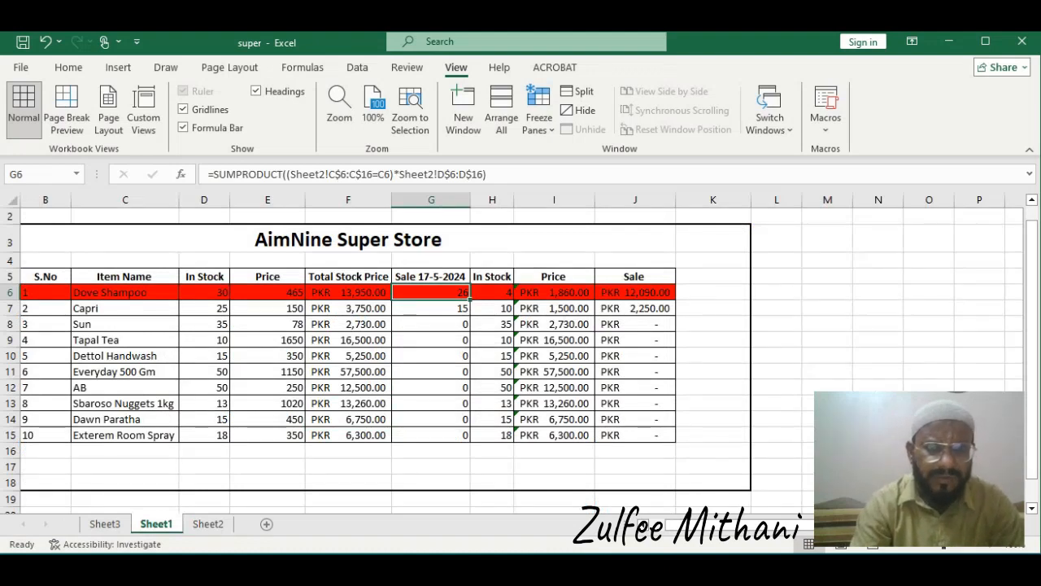
{"action": "left_click", "coordinate": [207, 524]}
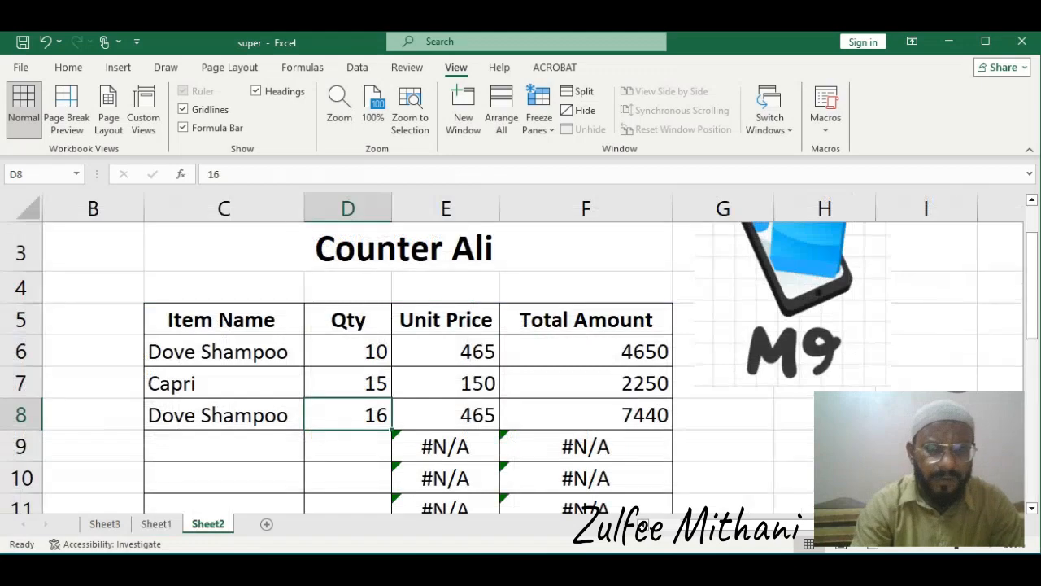
{"action": "type", "text": "10"}
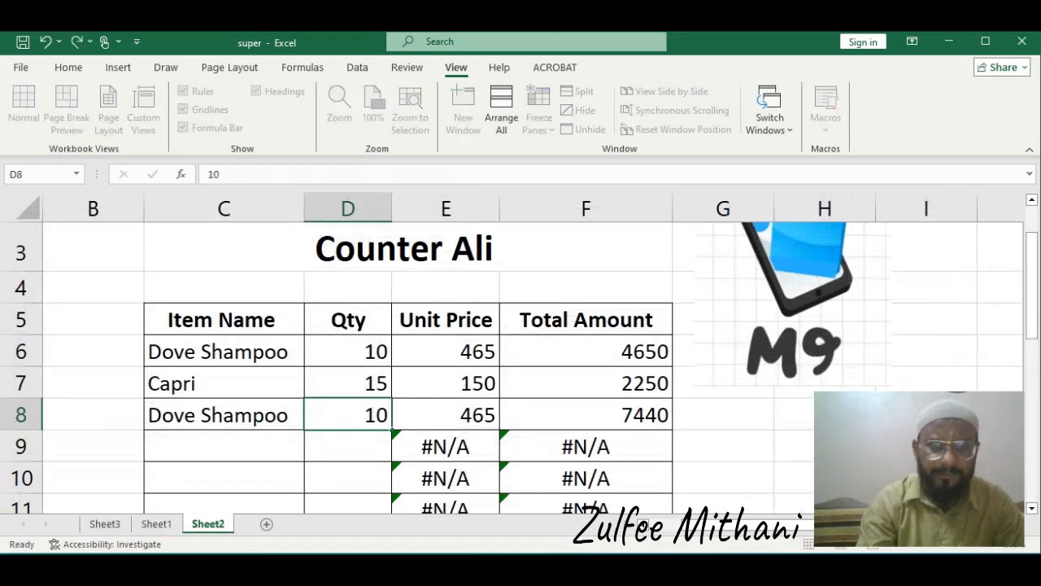
{"action": "key", "text": "Return"}
Review the Dove Shampoo sale and in-stock figures on Sheet1 against the counter sheet
{"action": "left_click", "coordinate": [156, 524]}
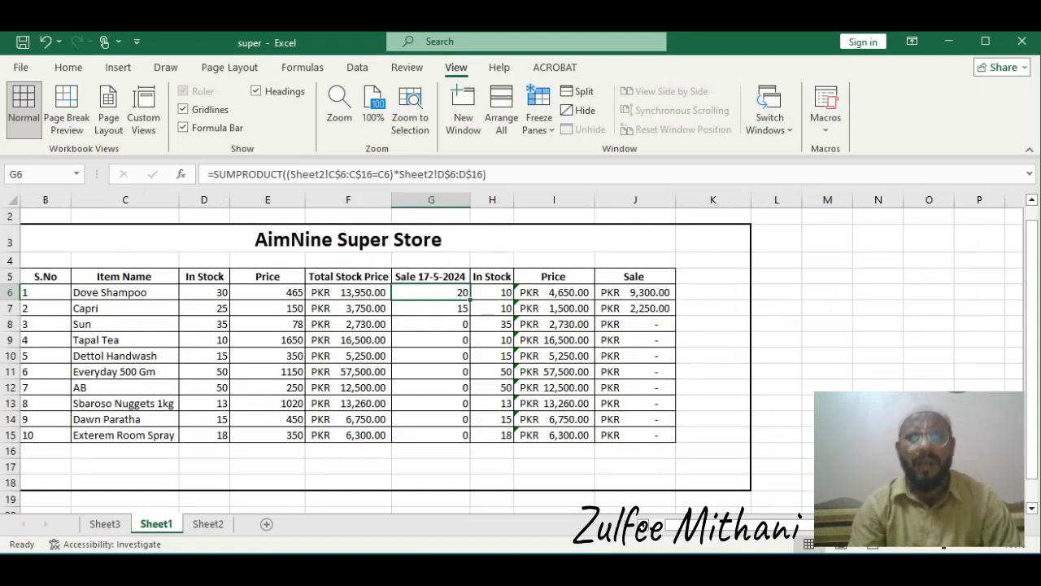
{"action": "left_click", "coordinate": [492, 293]}
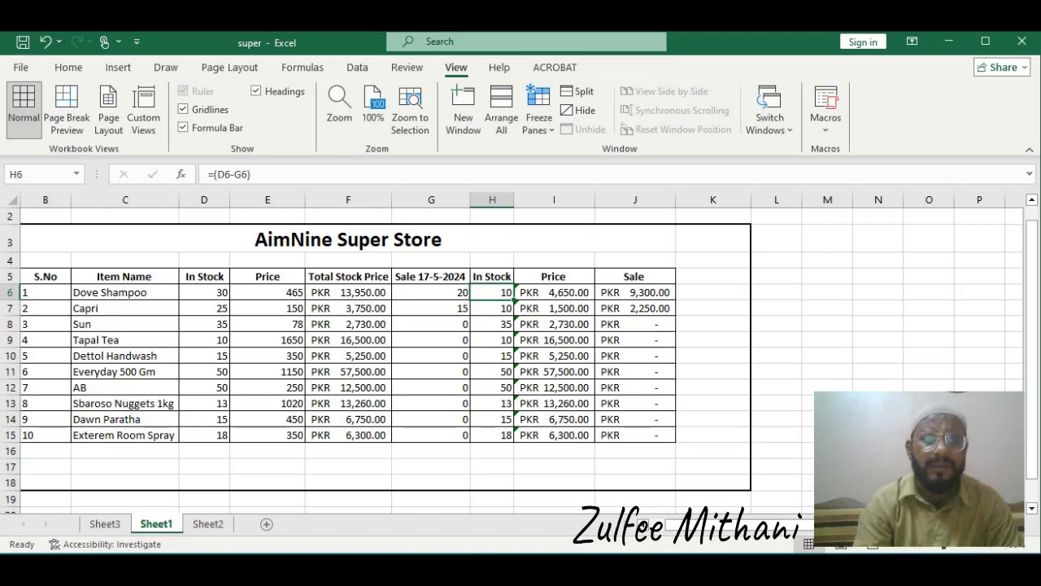
{"action": "left_click", "coordinate": [208, 524]}
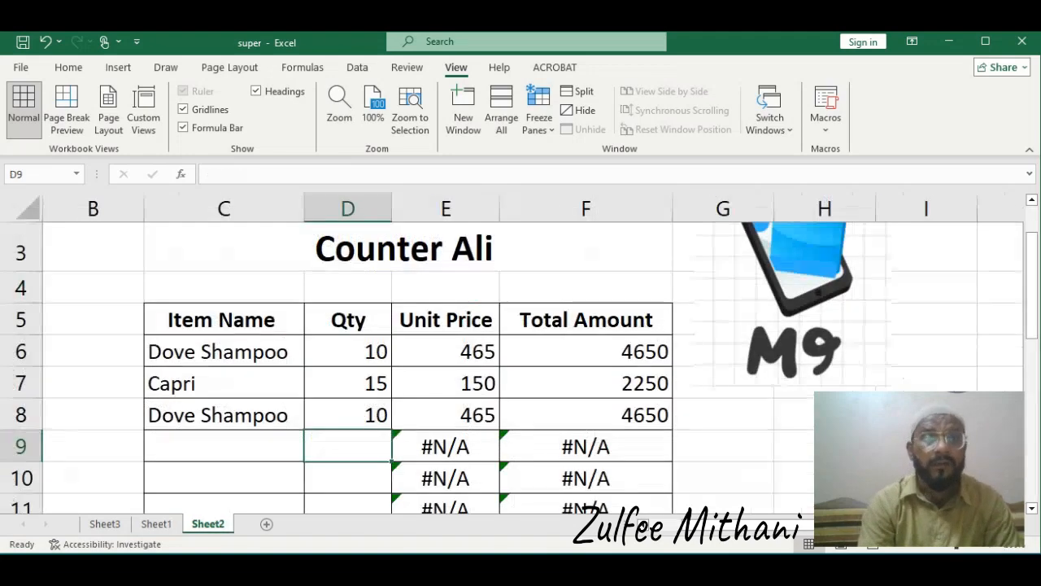
{"action": "left_click", "coordinate": [348, 383]}
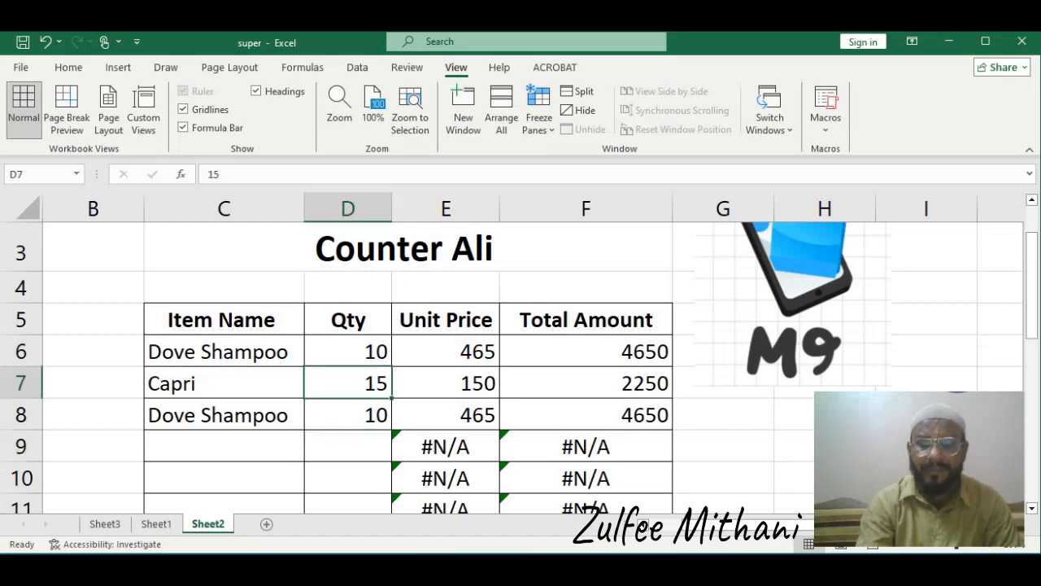
{"action": "key", "text": "Down"}
{"action": "key", "text": "Down"}
{"action": "key", "text": "Left"}
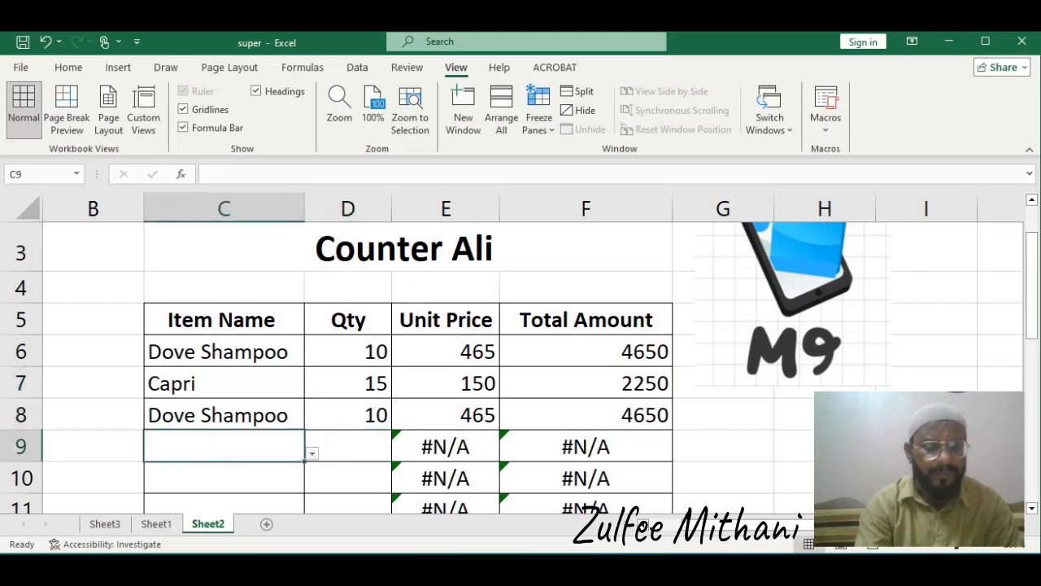
{"action": "left_click", "coordinate": [156, 524]}
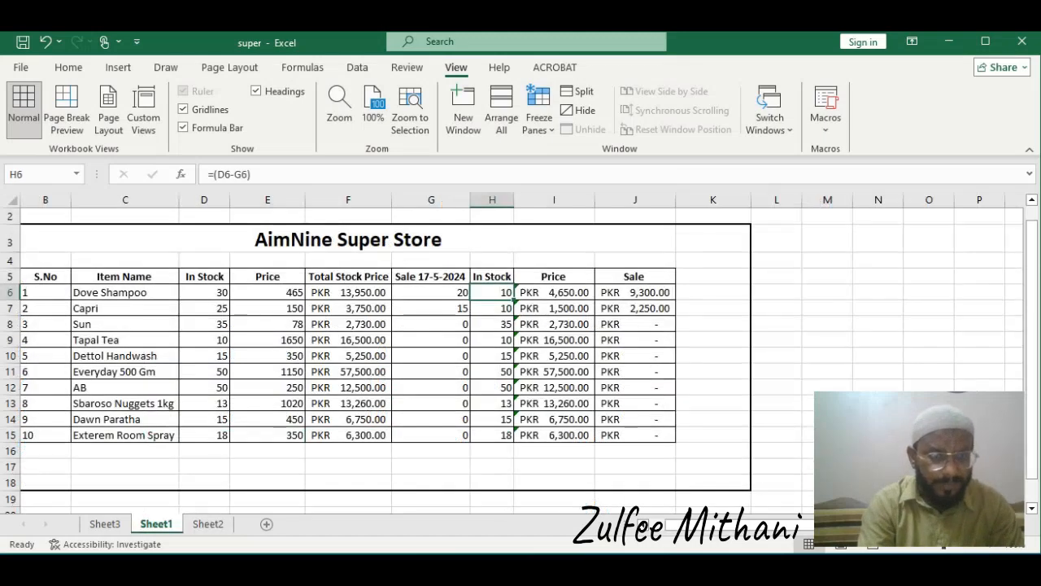
{"action": "left_click", "coordinate": [208, 524]}
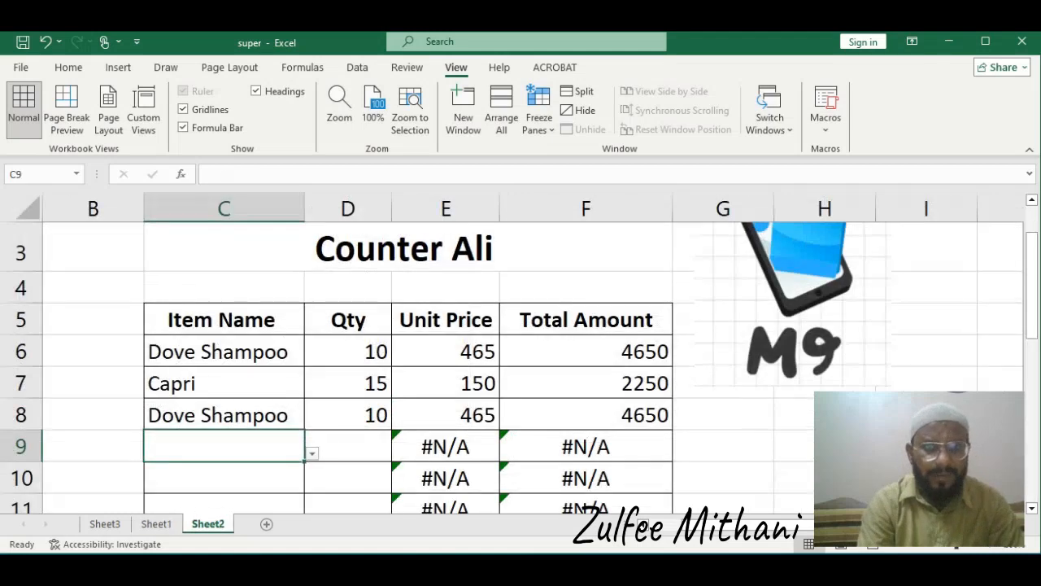
Add Capri as the fourth counter item with a quantity of 11
{"action": "type", "text": "C"}
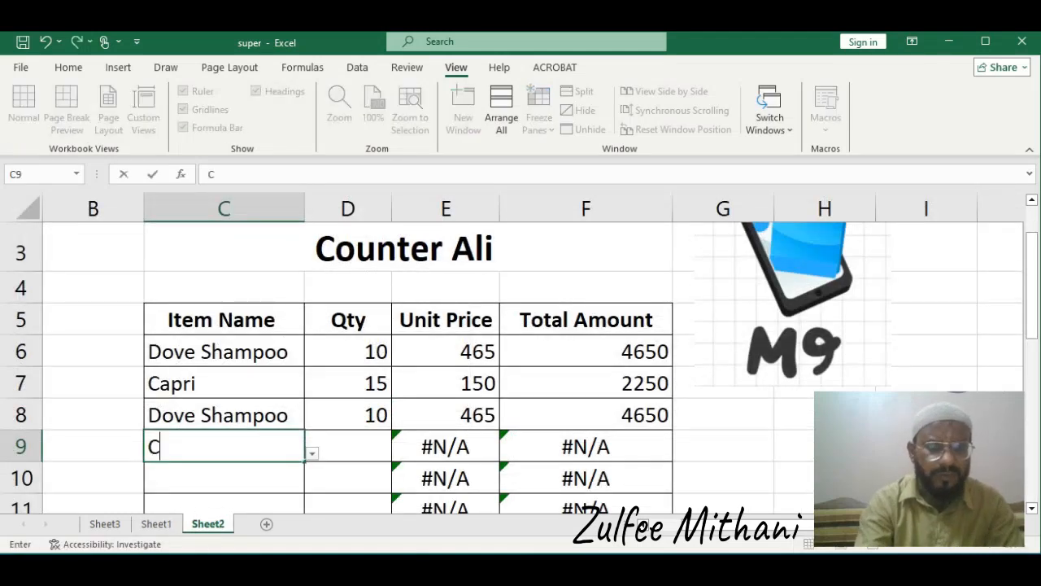
{"action": "type", "text": "apri"}
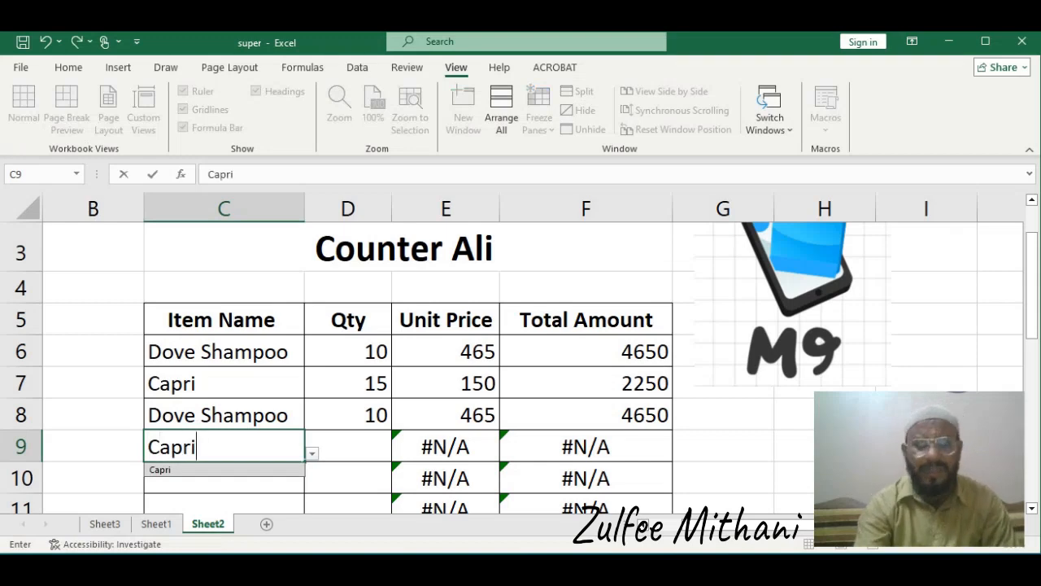
{"action": "key", "text": "Return"}
{"action": "key", "text": "Up"}
{"action": "key", "text": "Right"}
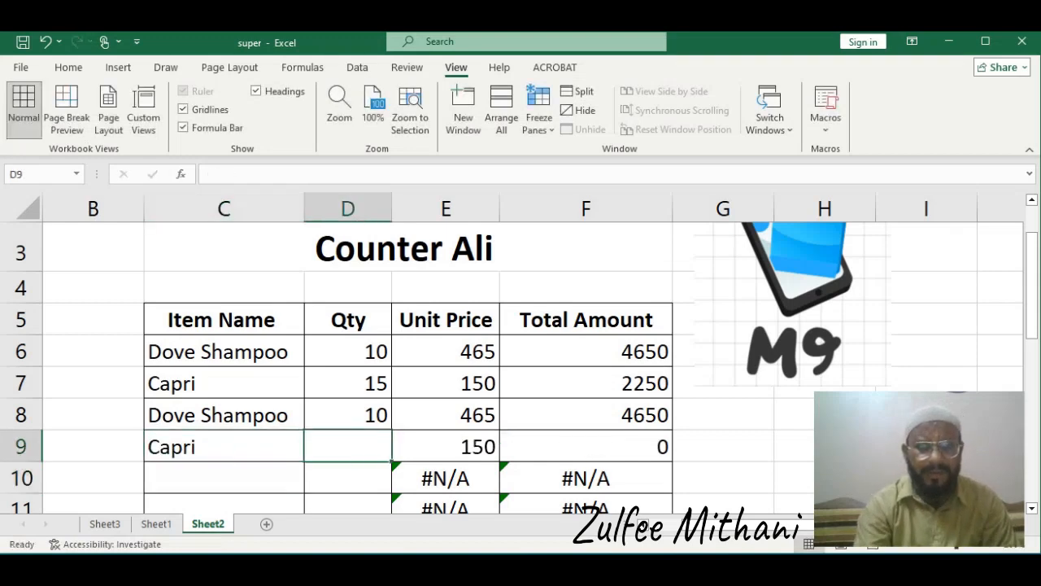
{"action": "type", "text": "11"}
{"action": "key", "text": "Return"}
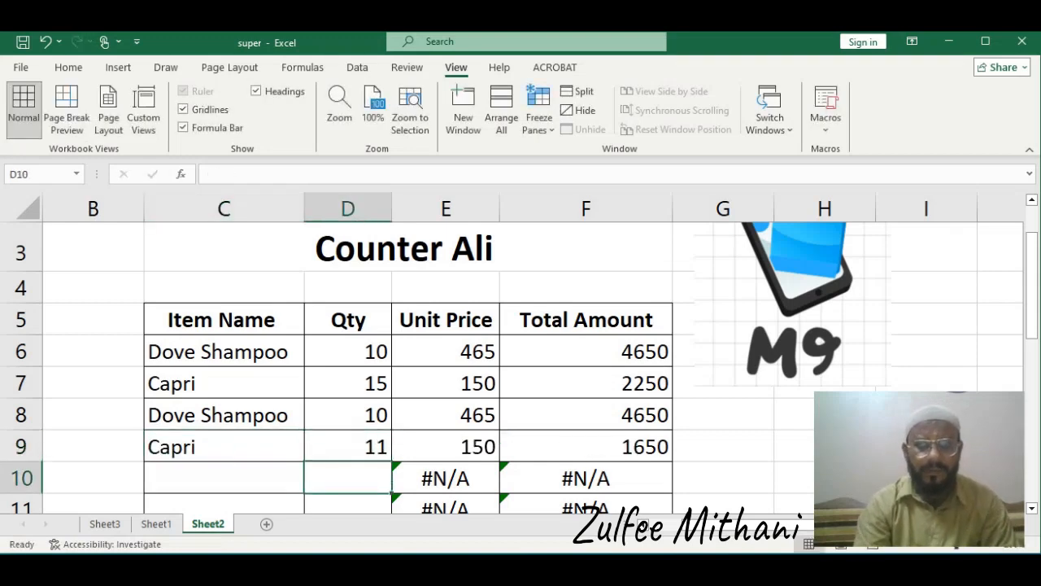
Check Sheet1, then change the first Capri quantity on the counter sheet to 12
{"action": "key", "text": "ctrl+Page_Up"}
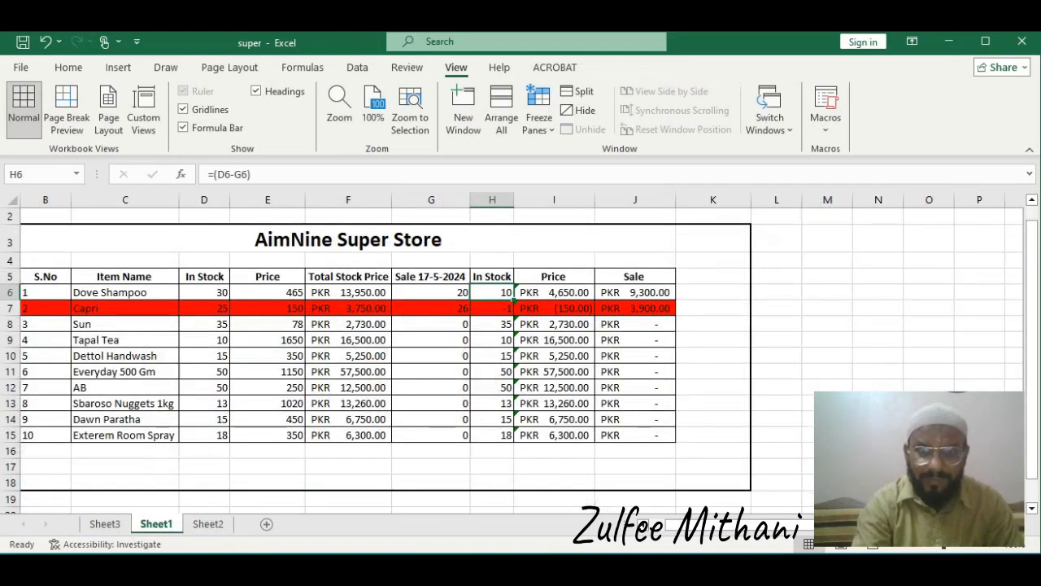
{"action": "left_click", "coordinate": [207, 524]}
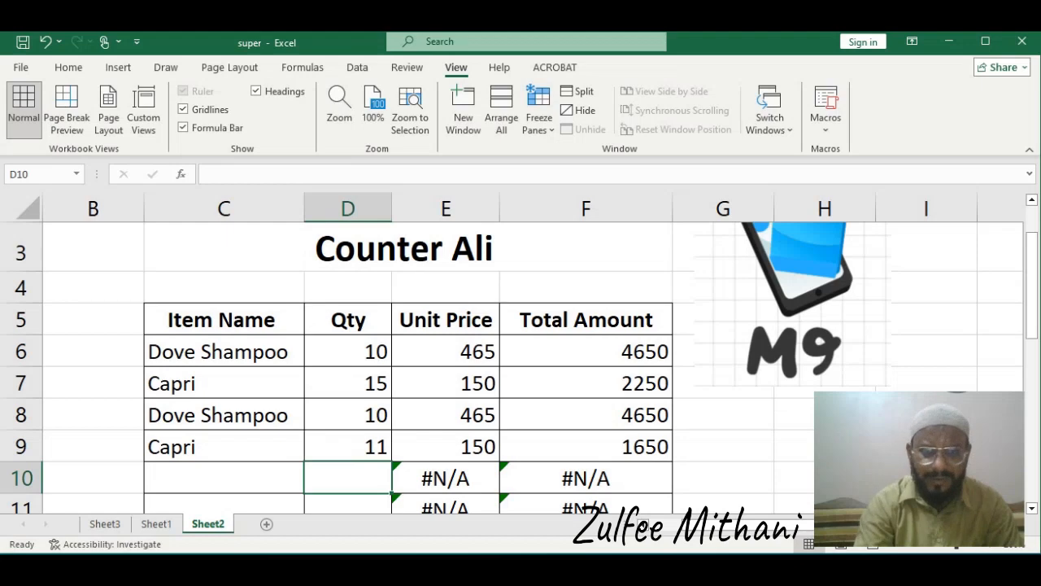
{"action": "left_click", "coordinate": [347, 383]}
{"action": "type", "text": "12"}
{"action": "key", "text": "Return"}
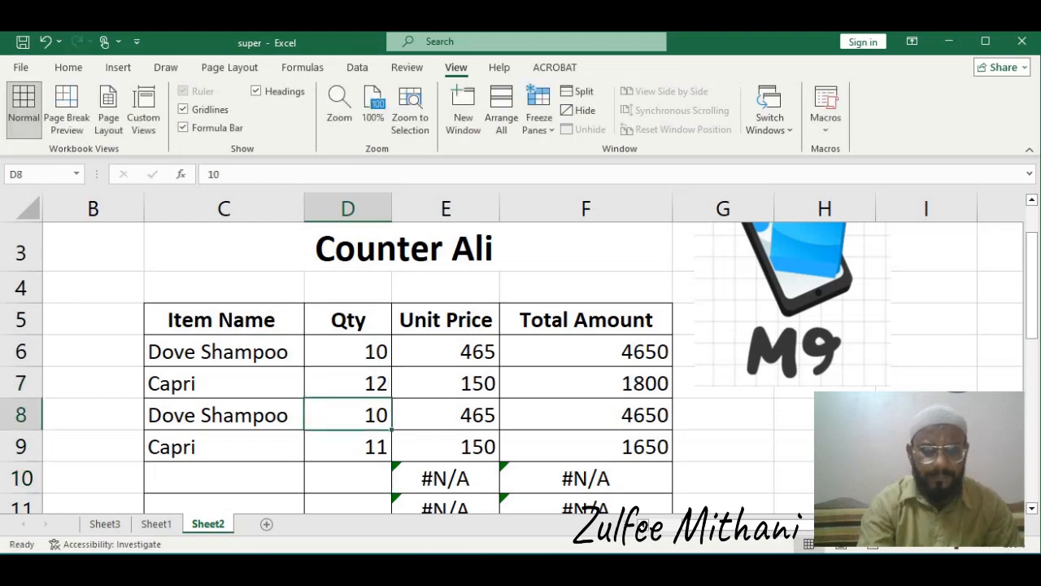
Switch between the counter and stock sheets, then set Sheet1's zoom to a custom 200%
{"action": "left_click", "coordinate": [155, 524]}
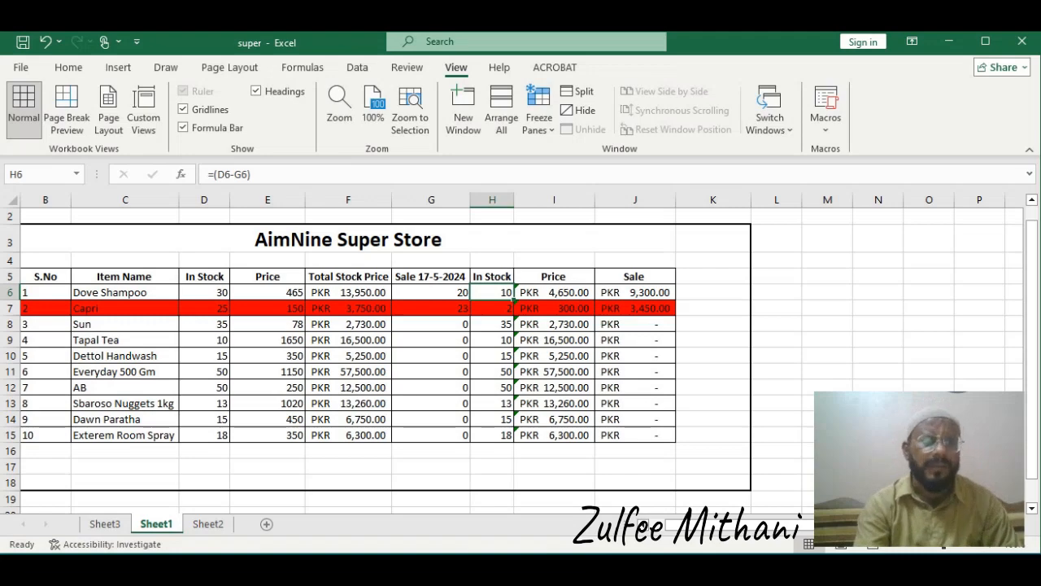
{"action": "left_click", "coordinate": [208, 524]}
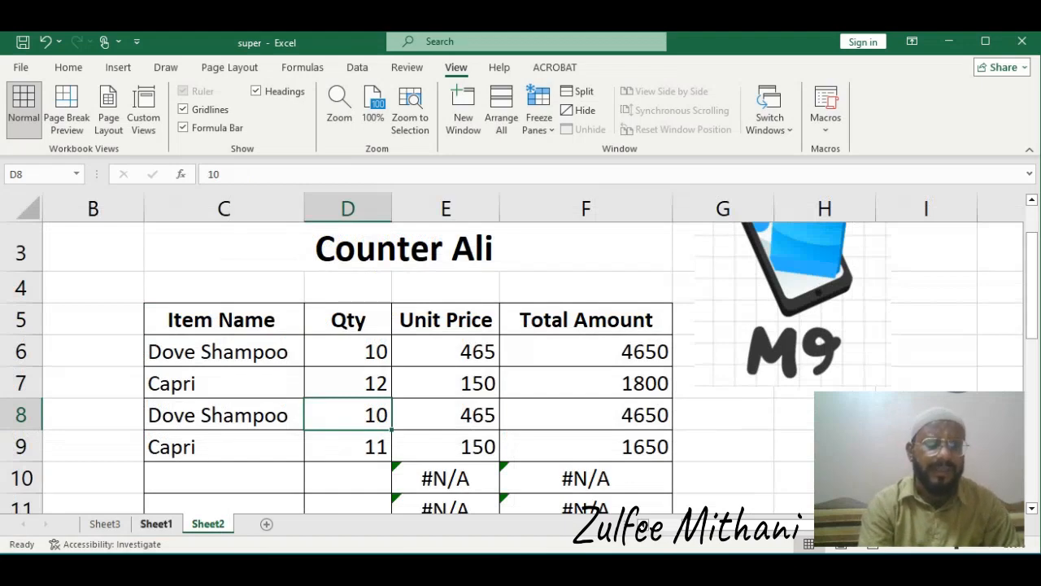
{"action": "left_click", "coordinate": [156, 524]}
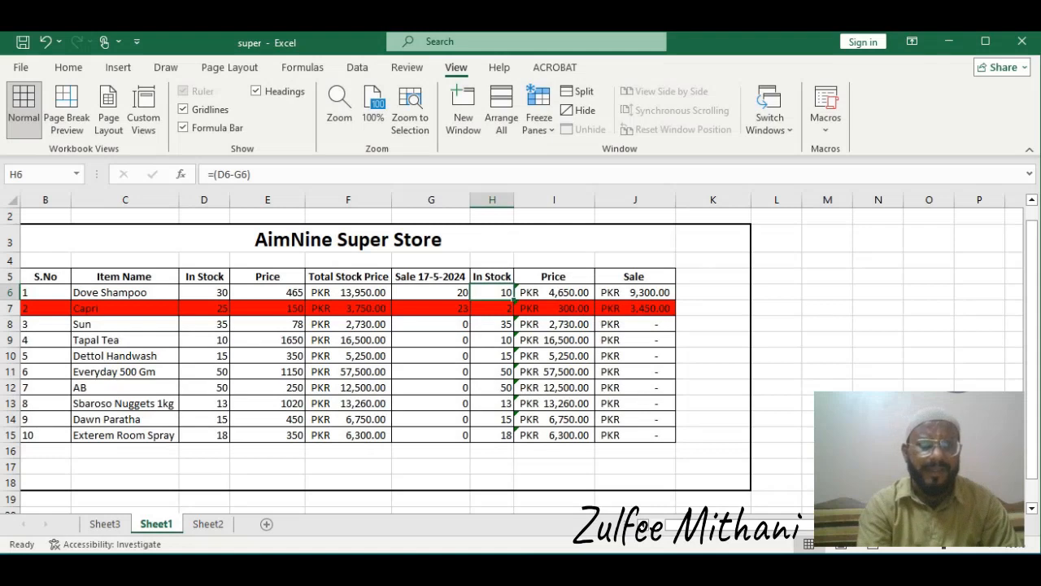
{"action": "left_click", "coordinate": [349, 293]}
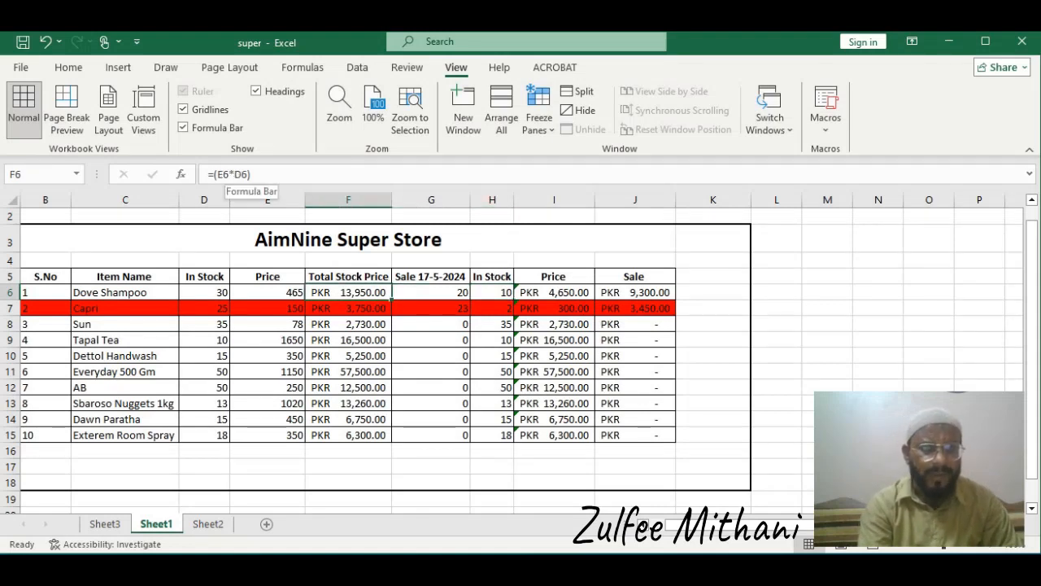
{"action": "left_click", "coordinate": [339, 108]}
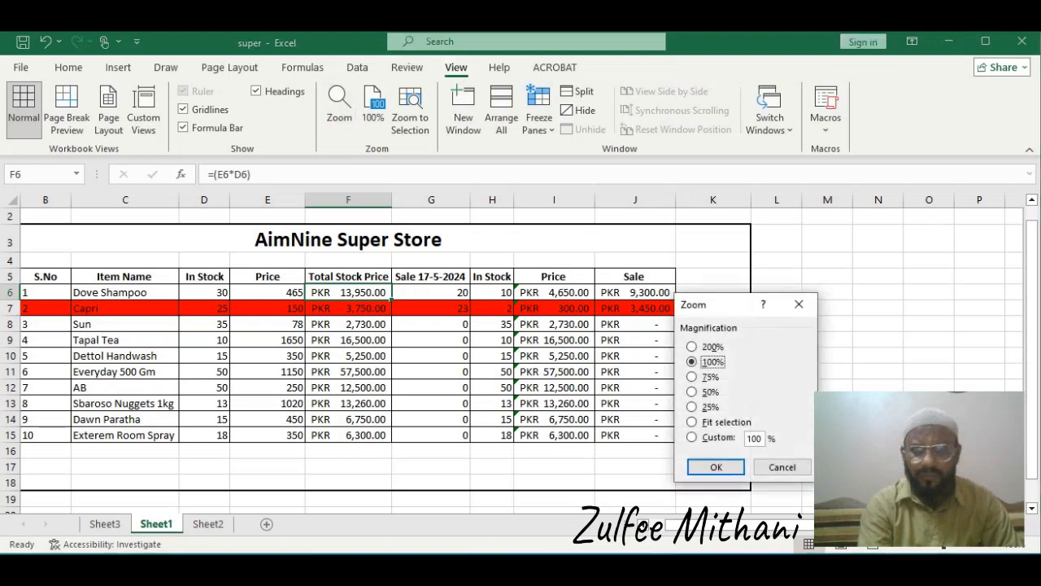
{"action": "left_click", "coordinate": [692, 438]}
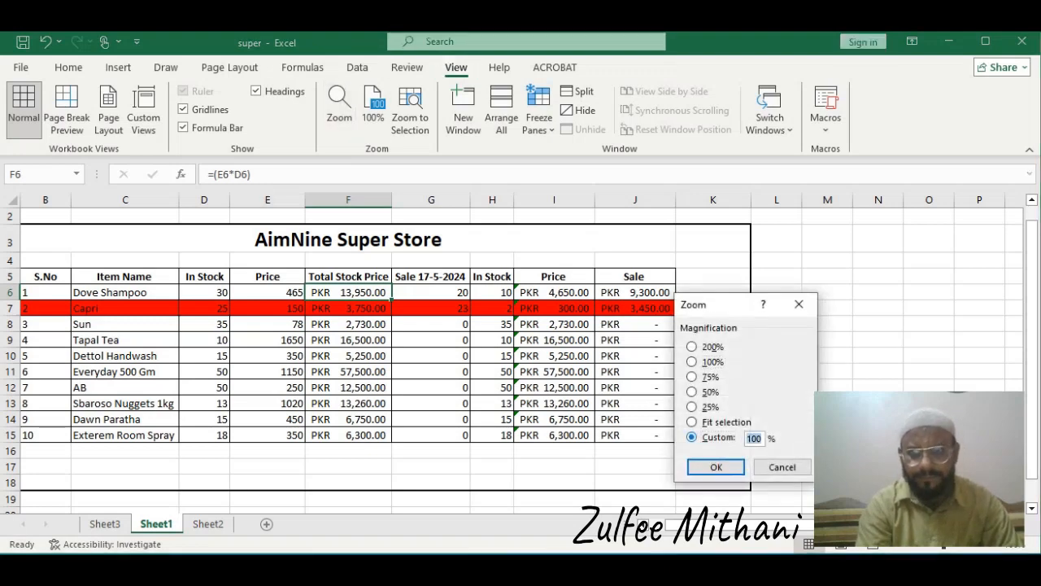
{"action": "type", "text": "200"}
{"action": "key", "text": "Return"}
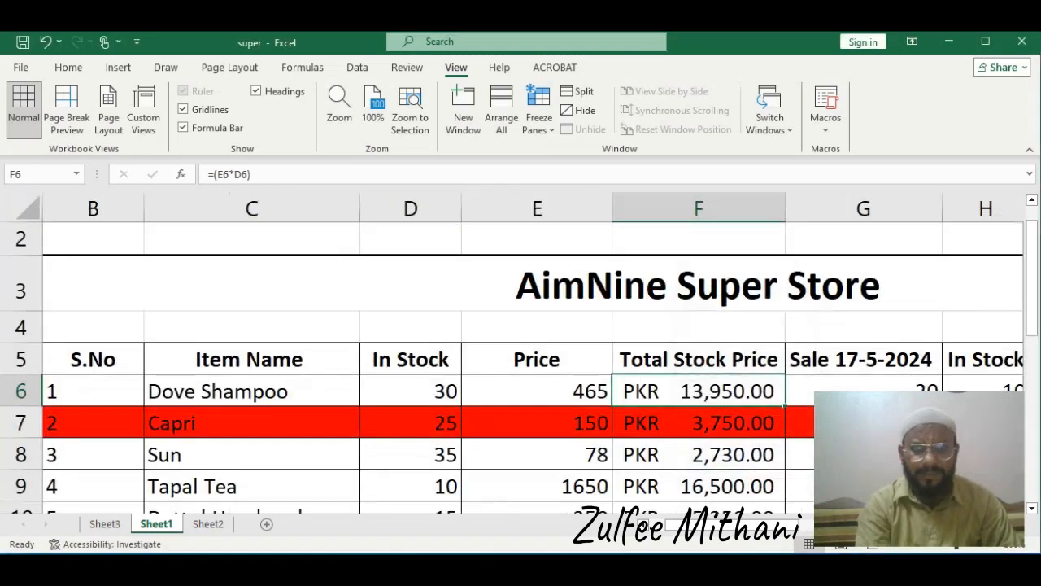
Inspect the Total Stock Price formulas and the SUMPRODUCT sale formula in row 6 of Sheet1
{"action": "left_click", "coordinate": [698, 423]}
{"action": "left_click", "coordinate": [698, 391]}
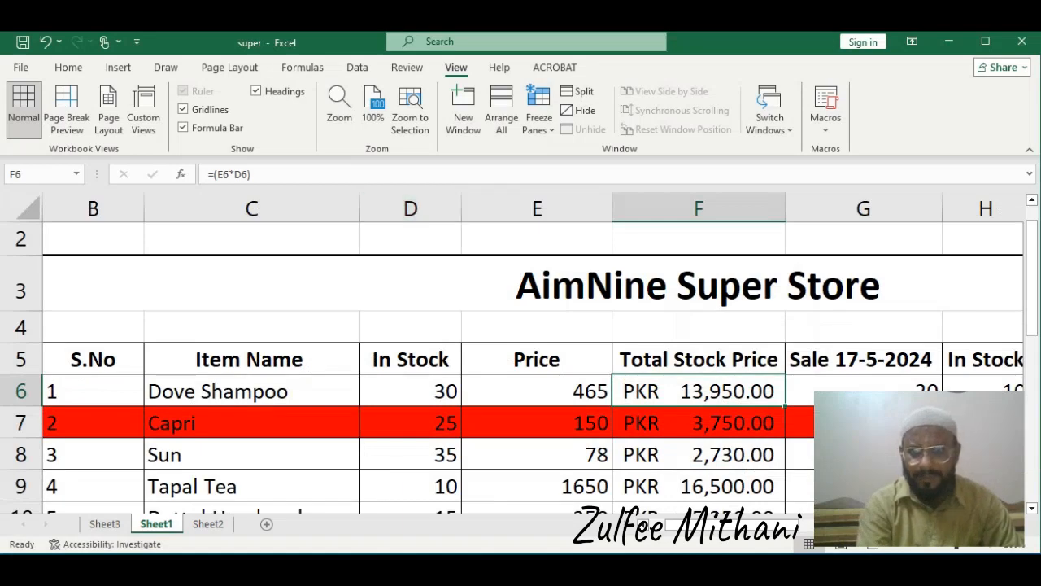
{"action": "double_click", "coordinate": [646, 423]}
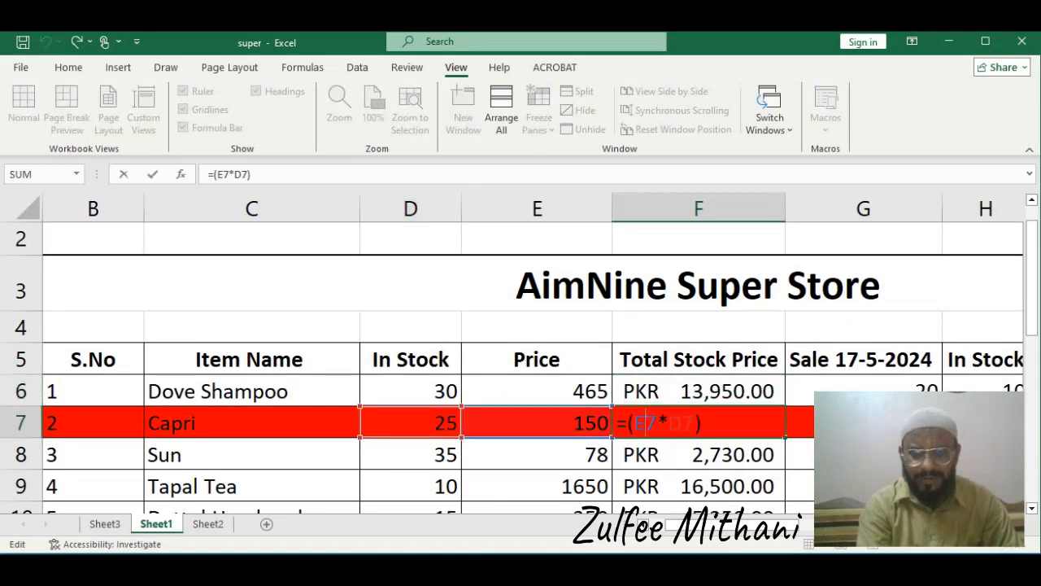
{"action": "double_click", "coordinate": [669, 392]}
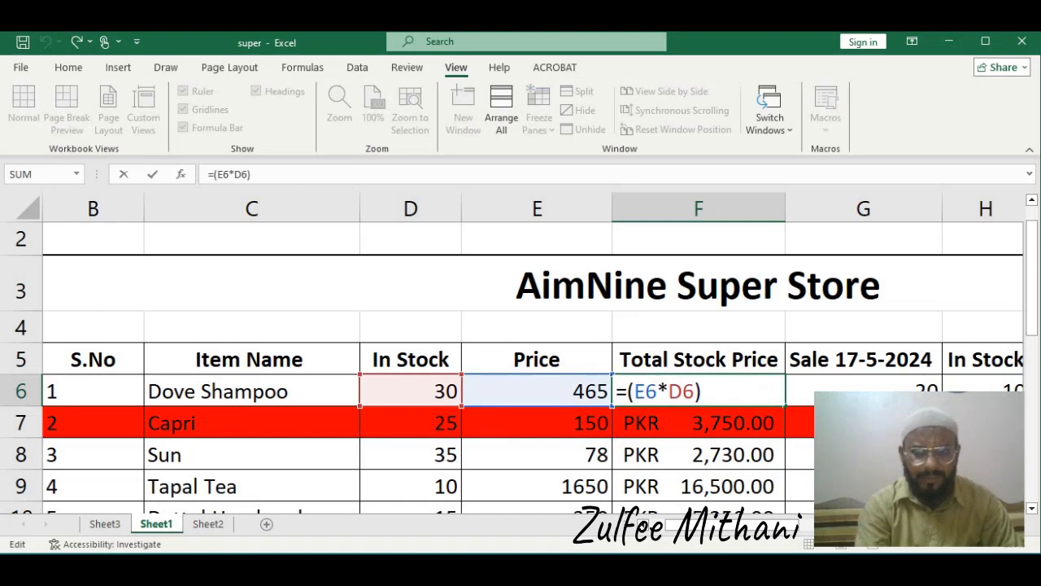
{"action": "key", "text": "Return"}
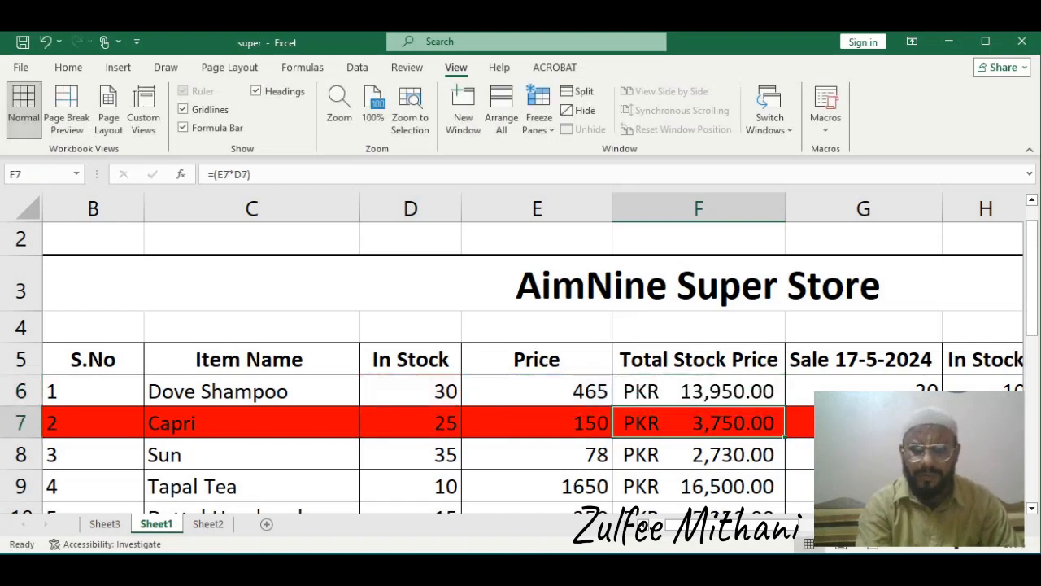
{"action": "key", "text": "Up"}
{"action": "key", "text": "Right"}
{"action": "key", "text": "Right"}
{"action": "key", "text": "Right"}
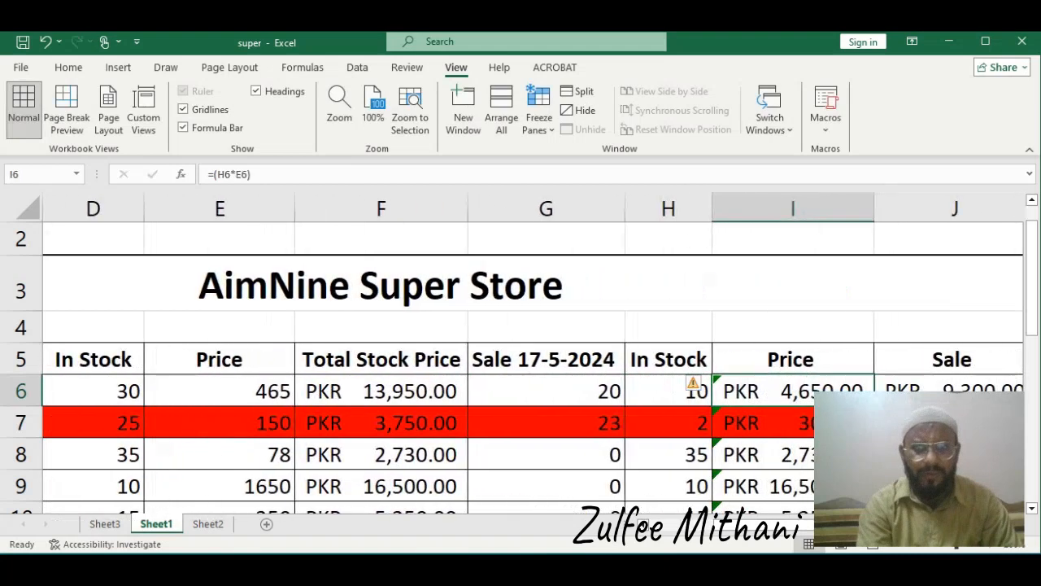
{"action": "key", "text": "Left"}
{"action": "key", "text": "Left"}
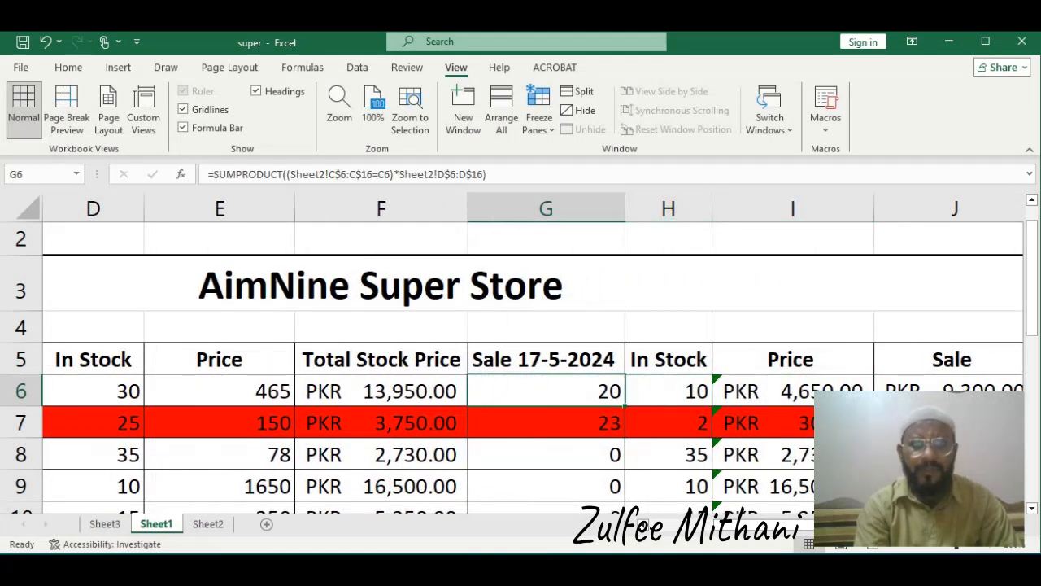
{"action": "double_click", "coordinate": [553, 390]}
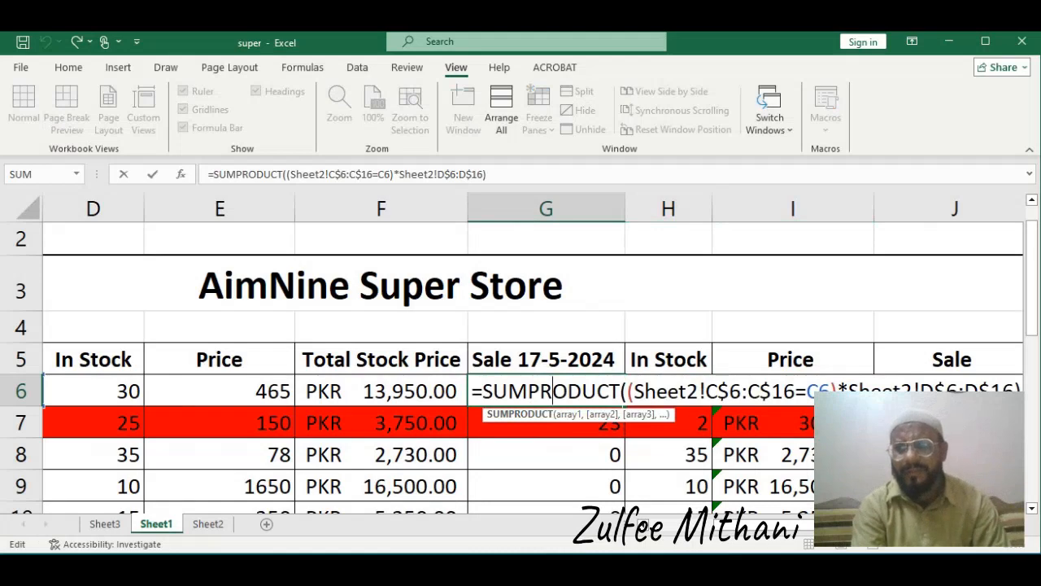
{"action": "left_click_drag", "start_coordinate": [1032, 286], "coordinate": [1031, 302]}
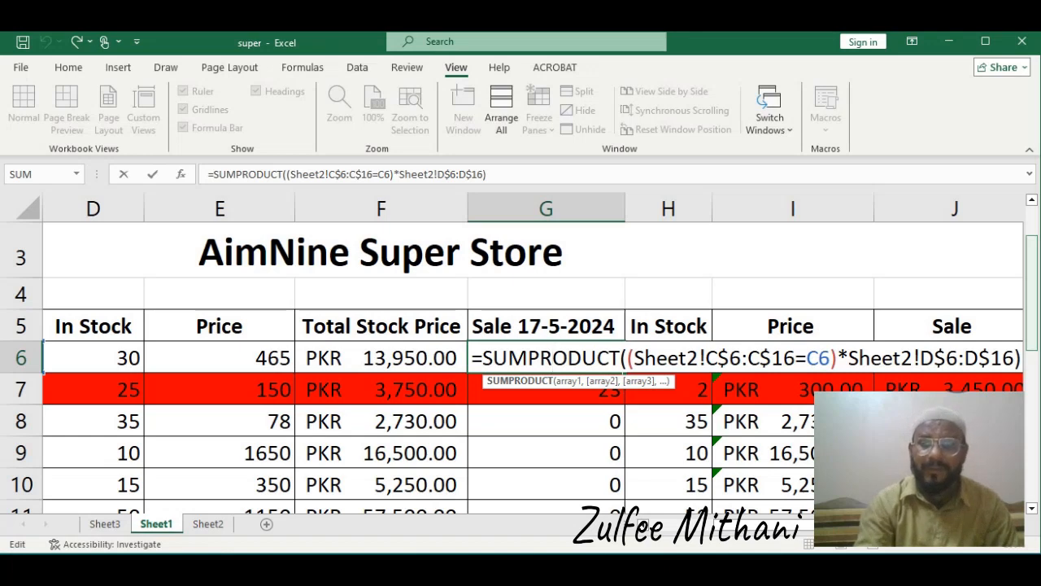
{"action": "key", "text": "Return"}
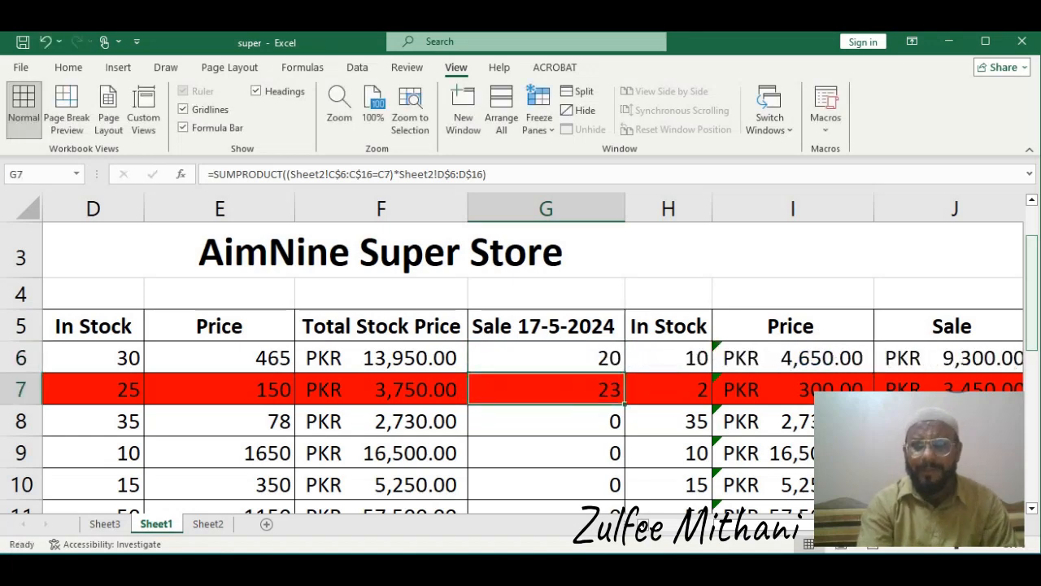
Step through the row 6 formulas for sale, in-stock, price and sale amount on Sheet1
{"action": "key", "text": "Up"}
{"action": "key", "text": "Right"}
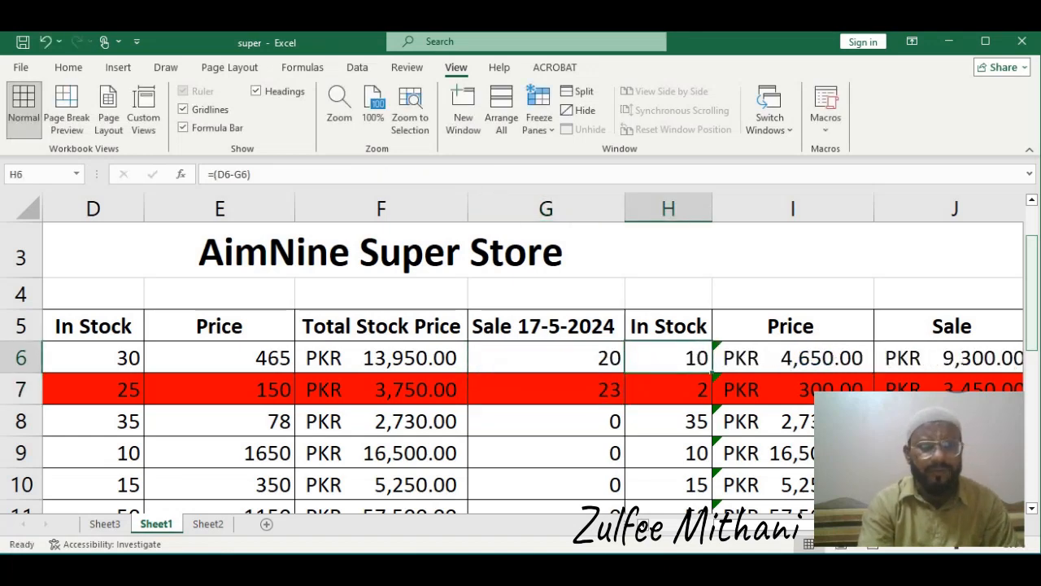
{"action": "key", "text": "Left"}
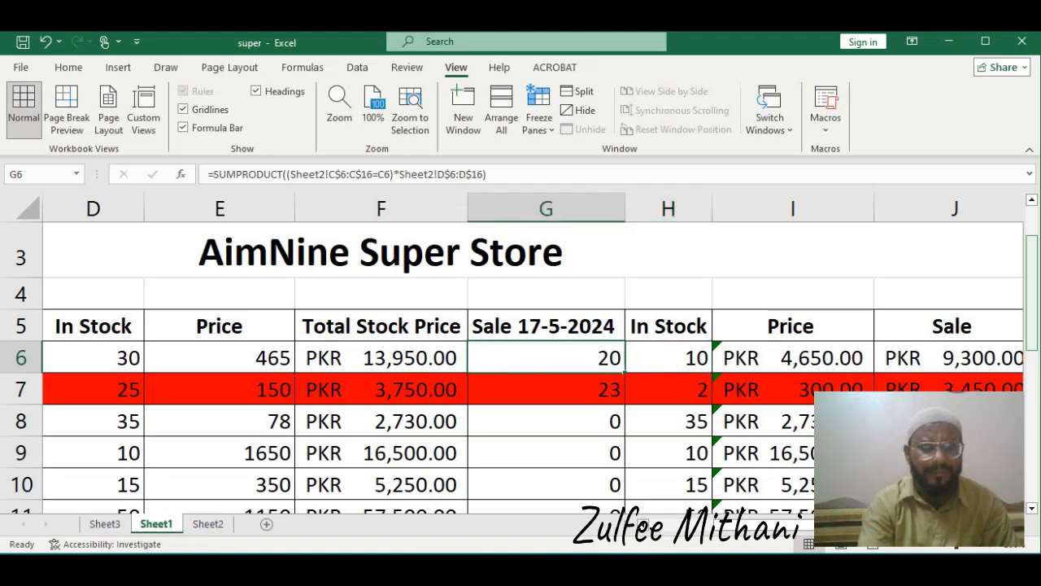
{"action": "key", "text": "Left"}
{"action": "key", "text": "Left"}
{"action": "key", "text": "Left"}
{"action": "key", "text": "Right"}
{"action": "key", "text": "Right"}
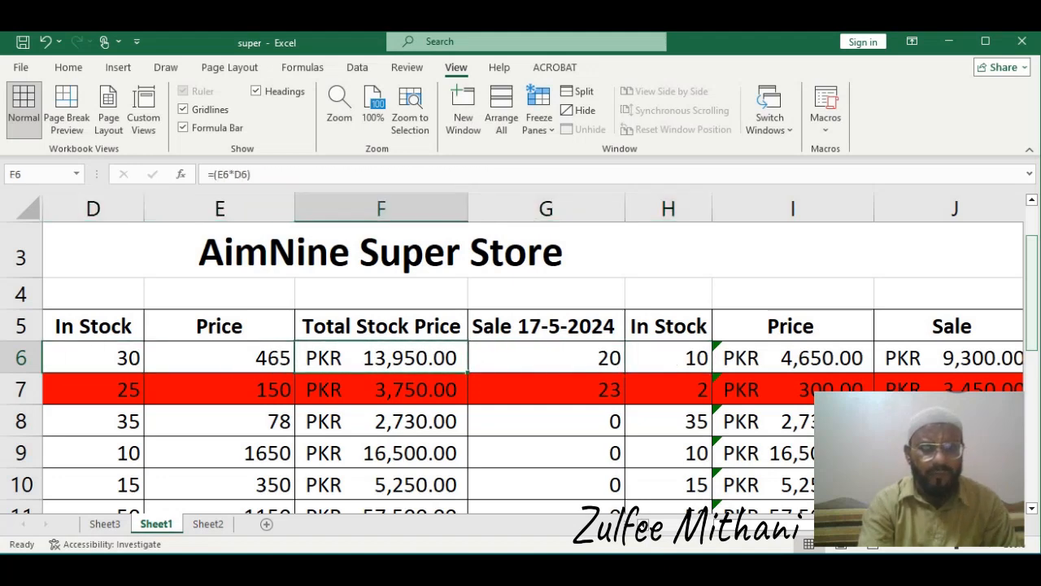
{"action": "key", "text": "Right"}
{"action": "key", "text": "Right"}
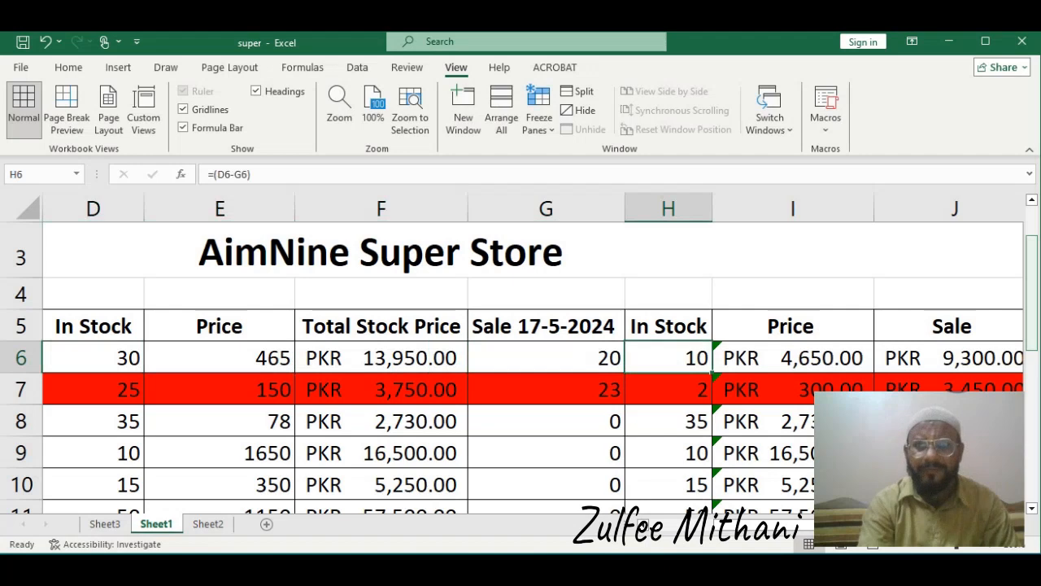
{"action": "key", "text": "Right"}
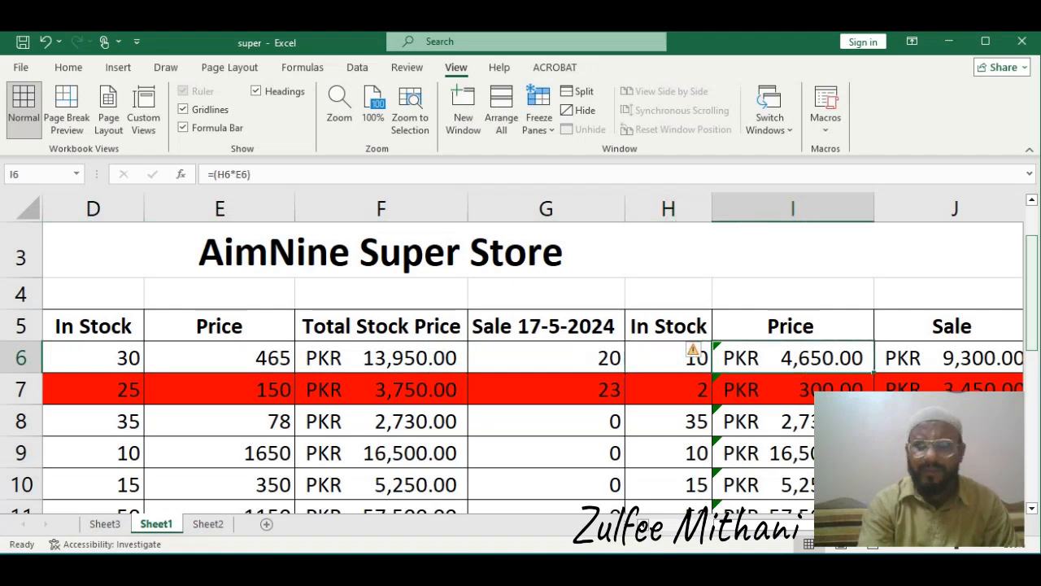
{"action": "key", "text": "Right"}
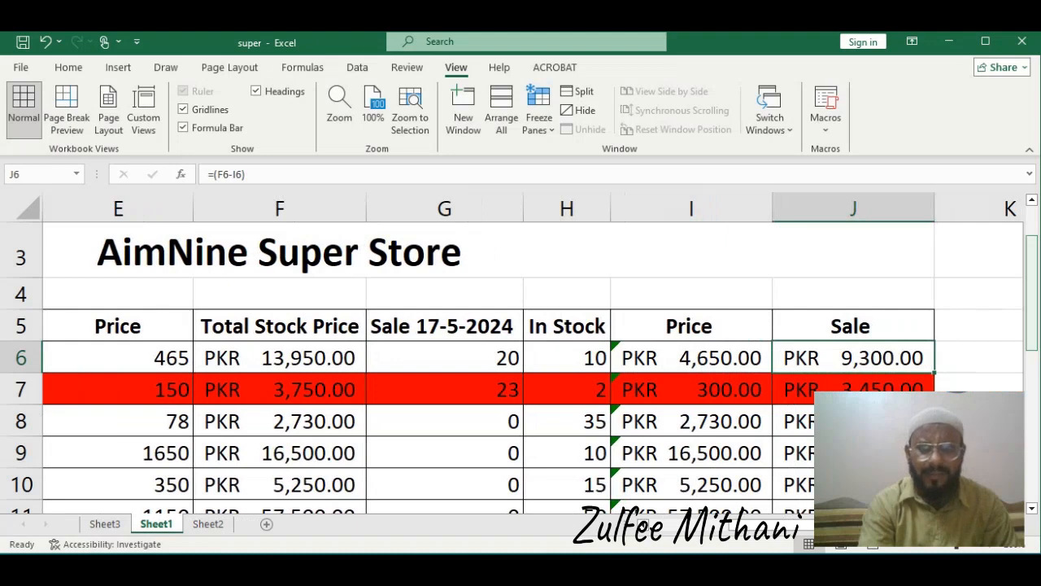
{"action": "key", "text": "Left"}
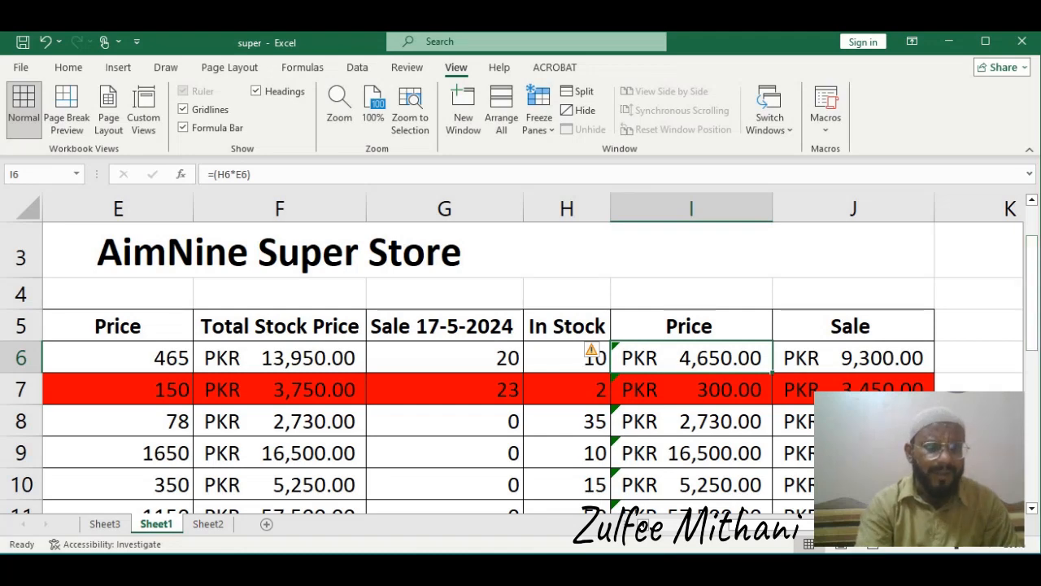
Inspect the Unit Price VLOOKUP formula in the first row of the counter sheet
{"action": "left_click", "coordinate": [207, 524]}
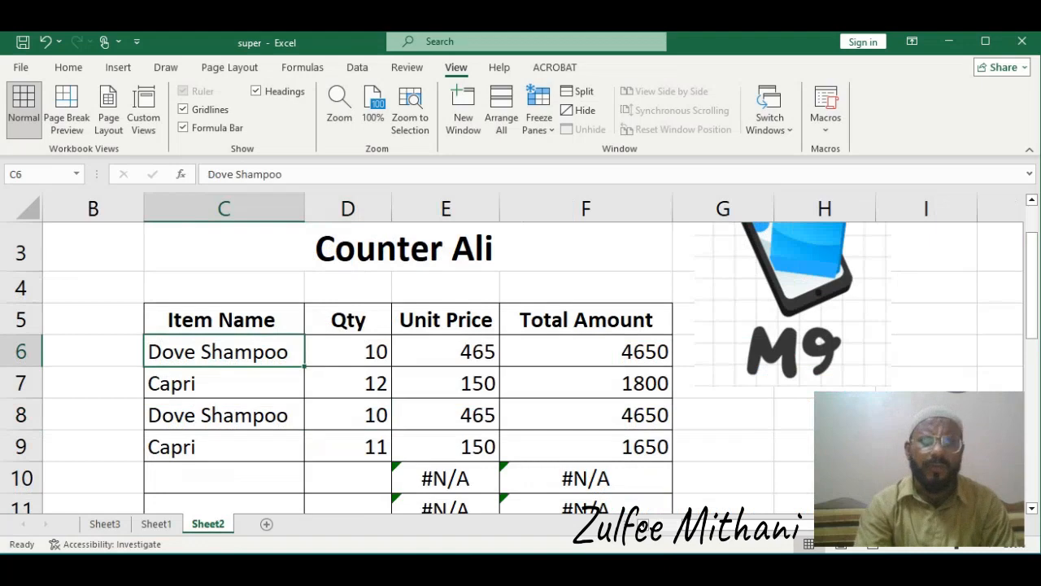
{"action": "key", "text": "Right"}
{"action": "key", "text": "Right"}
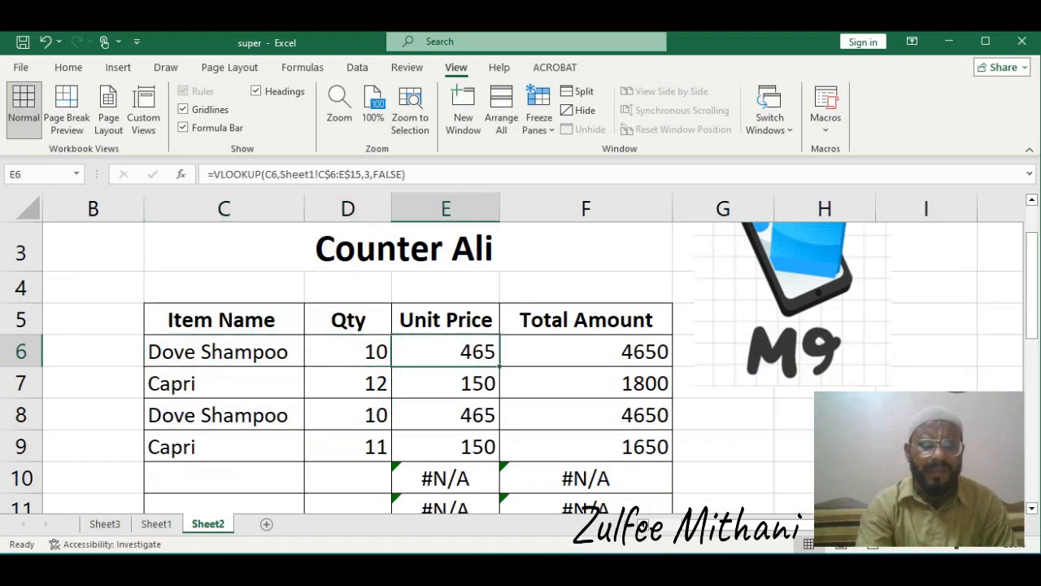
{"action": "key", "text": "F2"}
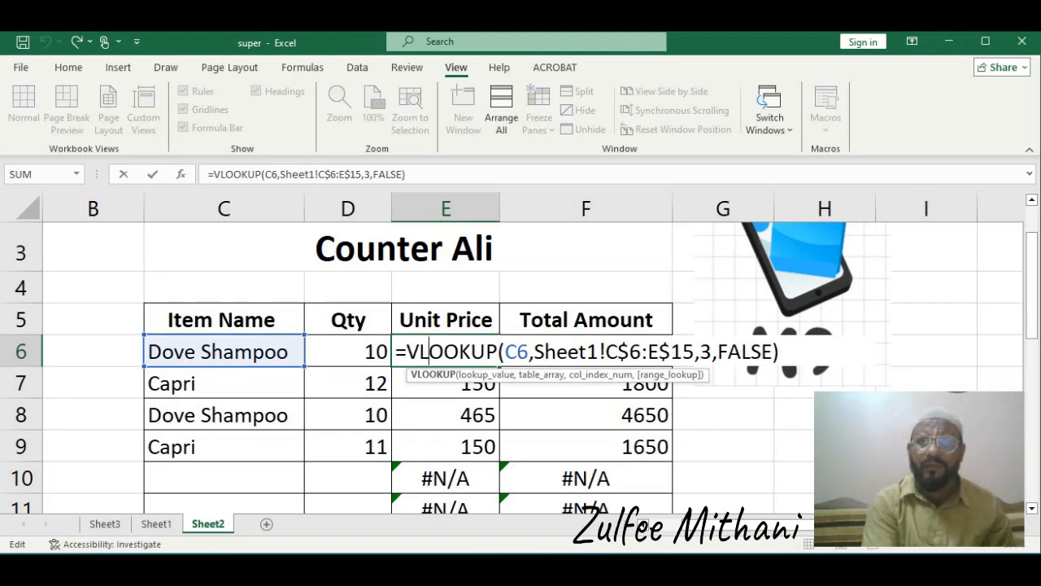
{"action": "key", "text": "Return"}
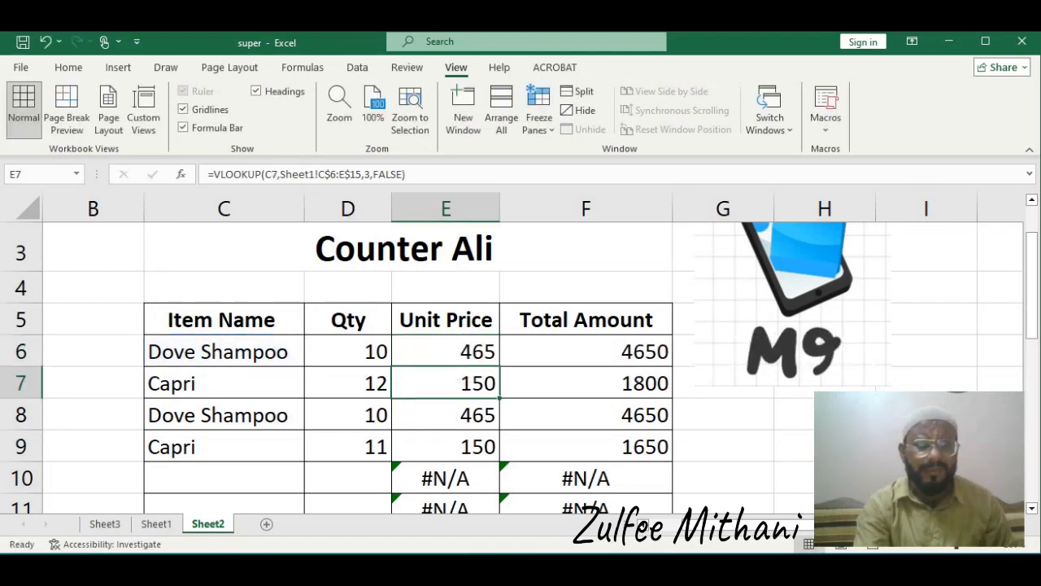
Select the item, stock and price range C6:E15 on Sheet1 that the VLOOKUP references
{"action": "left_click", "coordinate": [157, 524]}
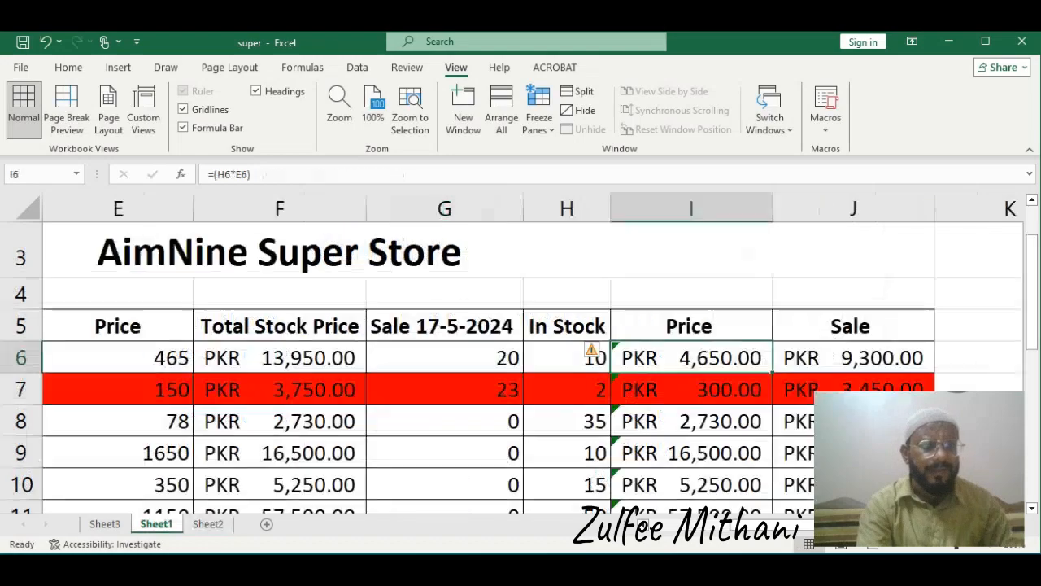
{"action": "key", "text": "Left"}
{"action": "key", "text": "Left"}
{"action": "key", "text": "Left"}
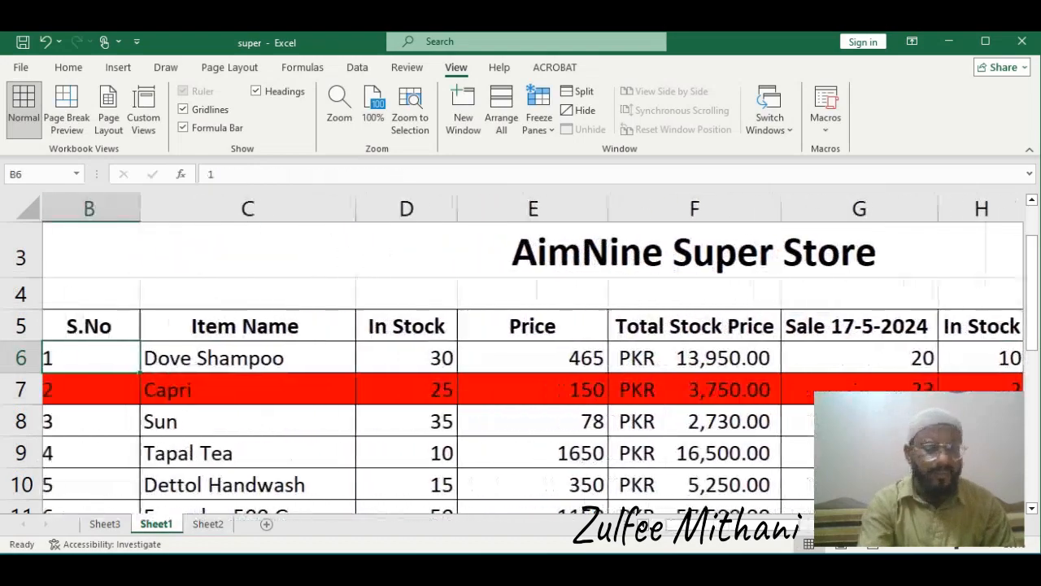
{"action": "key", "text": "Right"}
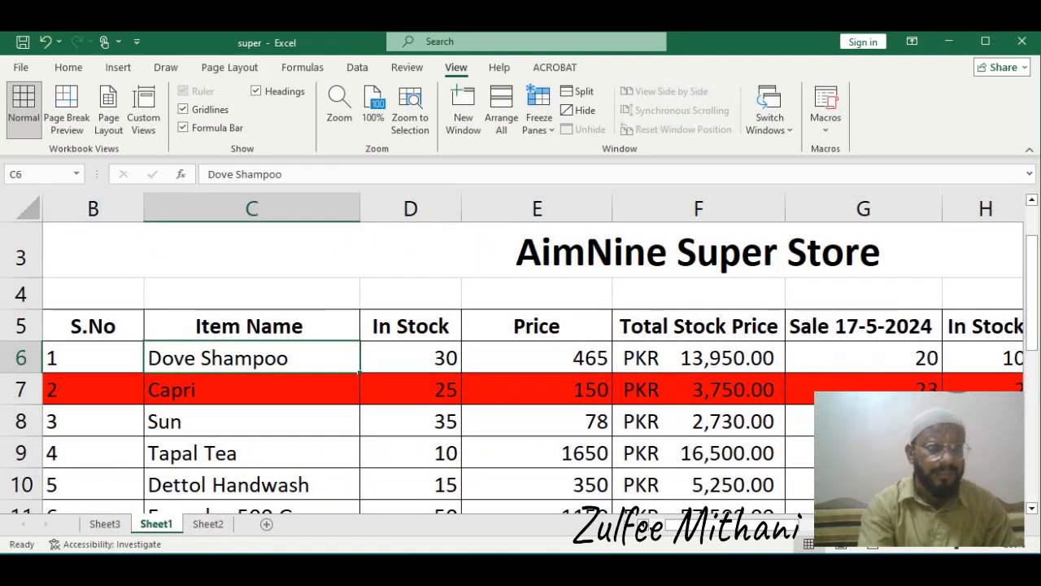
{"action": "key", "text": "shift+Right"}
{"action": "key", "text": "shift+Right"}
{"action": "key", "text": "shift+Down"}
{"action": "key", "text": "shift+Down"}
{"action": "key", "text": "shift+Down"}
{"action": "key", "text": "shift+Down"}
{"action": "key", "text": "shift+Down"}
{"action": "key", "text": "shift+Down"}
{"action": "key", "text": "shift+Down"}
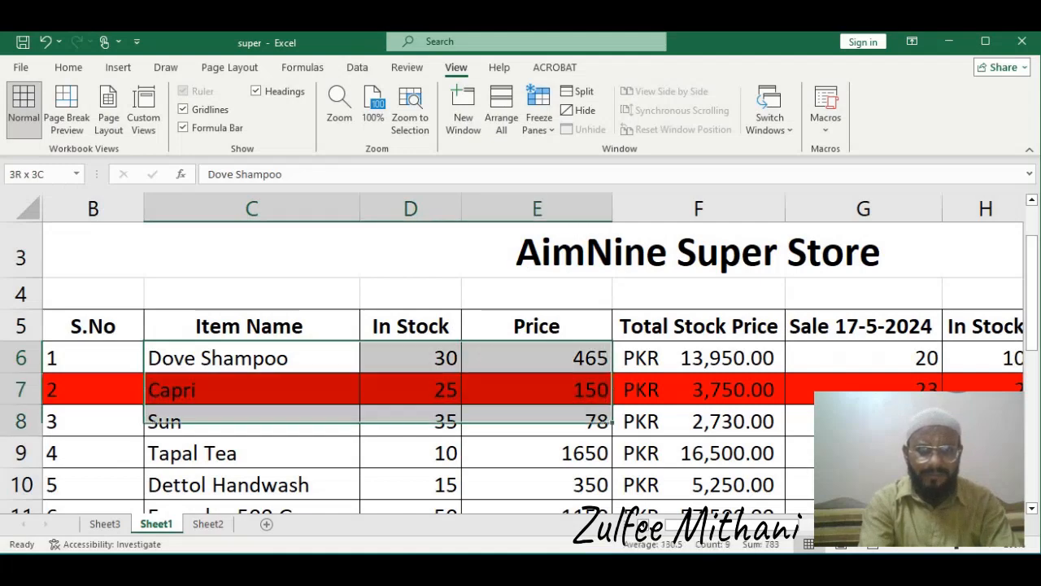
{"action": "key", "text": "shift+Down"}
{"action": "key", "text": "shift+Down"}
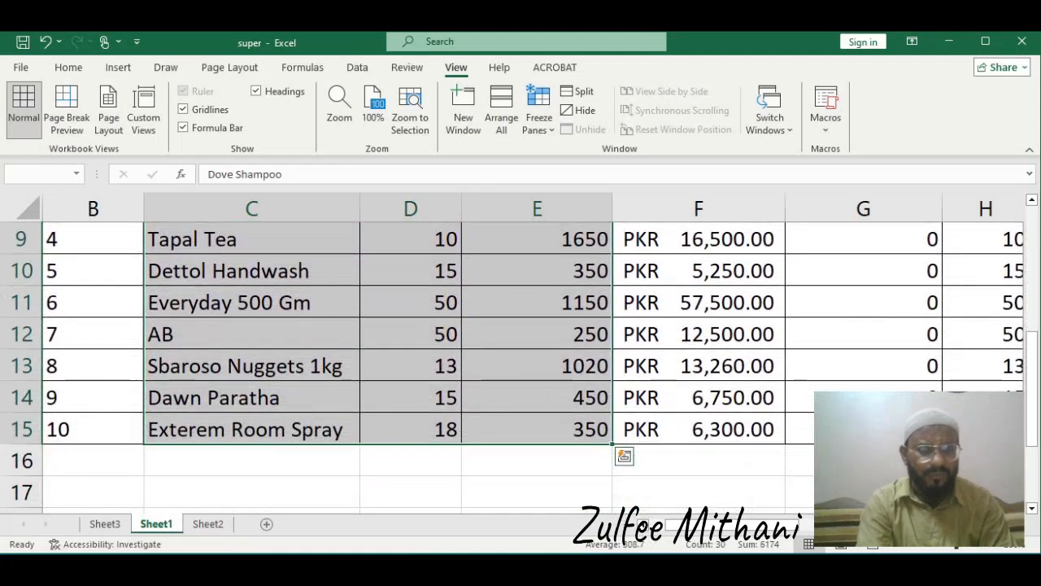
Reopen the first Unit Price VLOOKUP formula on the counter sheet to compare its lookup range
{"action": "key", "text": "ctrl+Page_Down"}
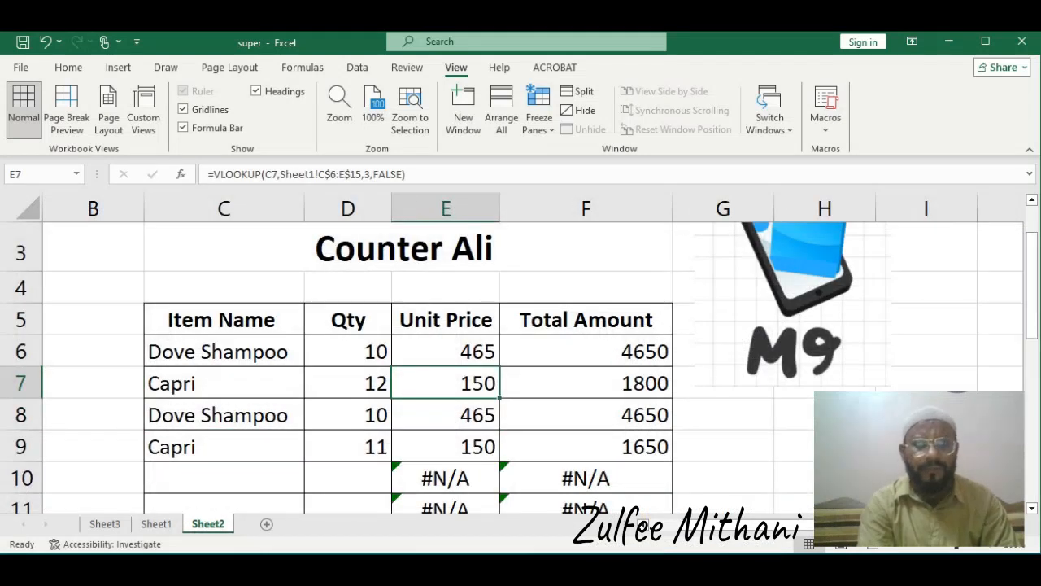
{"action": "key", "text": "Up"}
{"action": "key", "text": "F2"}
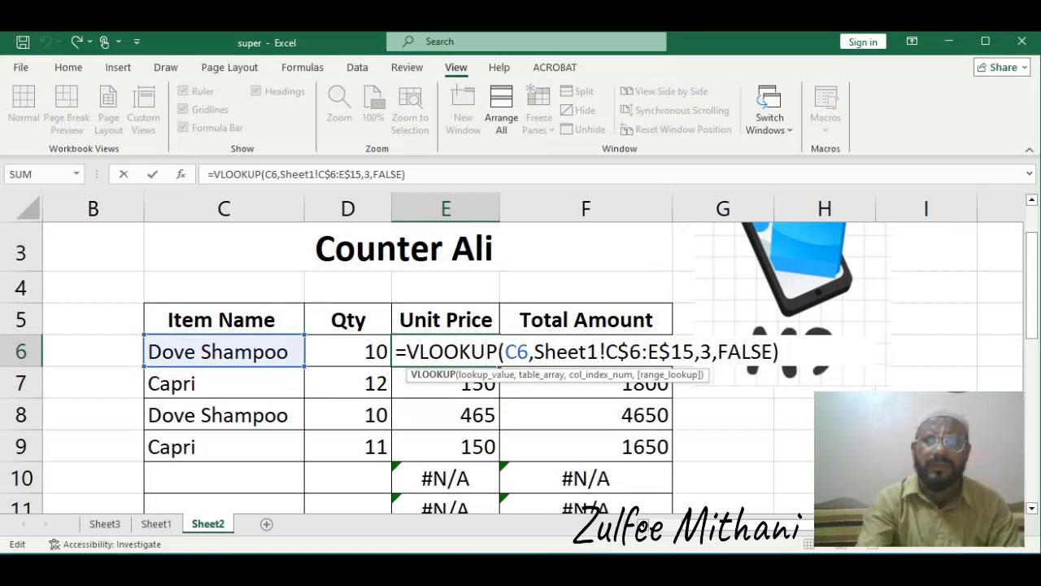
{"action": "key", "text": "Return"}
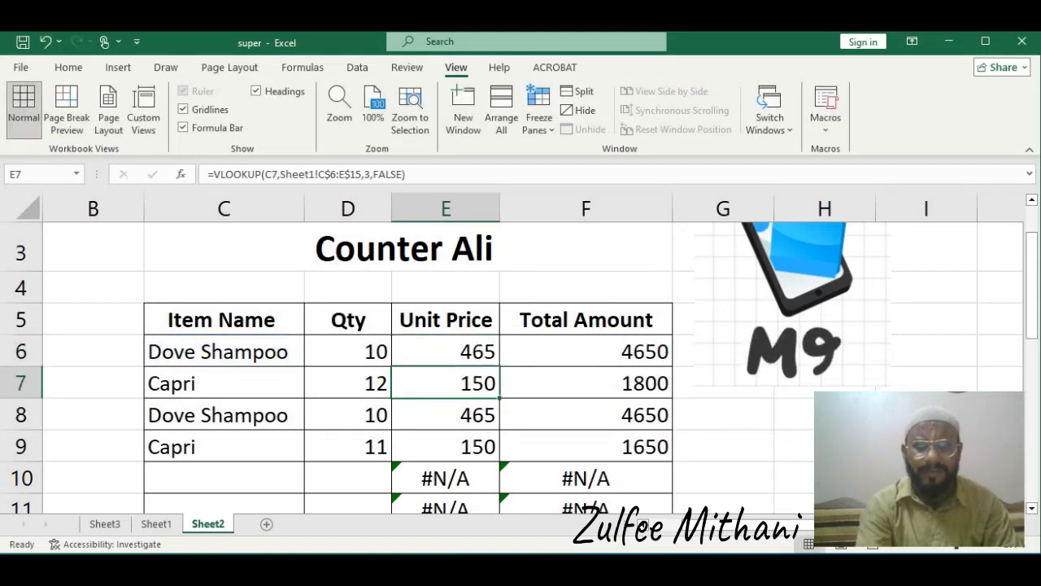
Compare the counter sheet's Unit Price and Total Amount formulas with the Sheet1 price list
{"action": "double_click", "coordinate": [444, 351]}
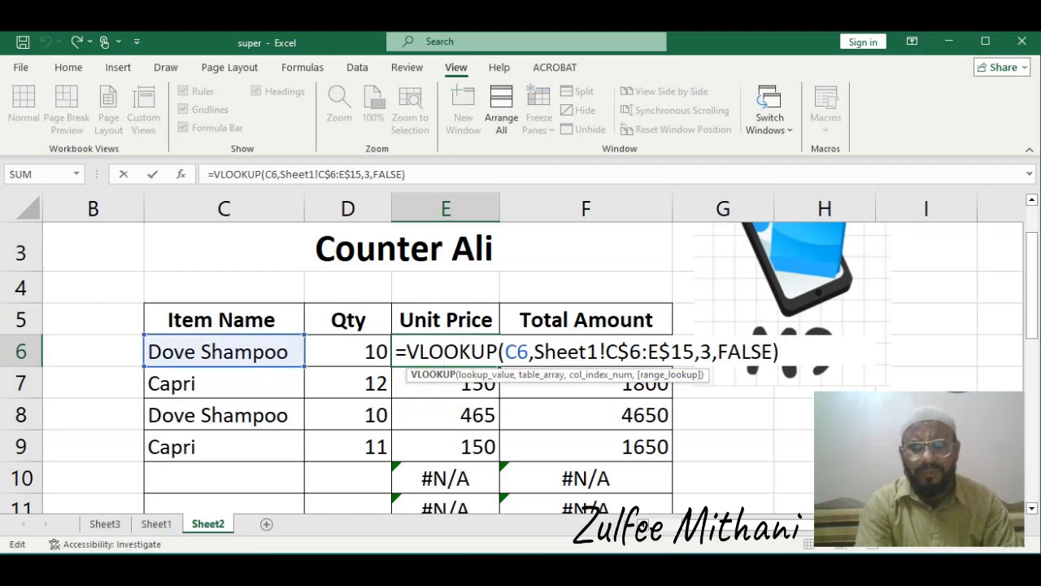
{"action": "key", "text": "Return"}
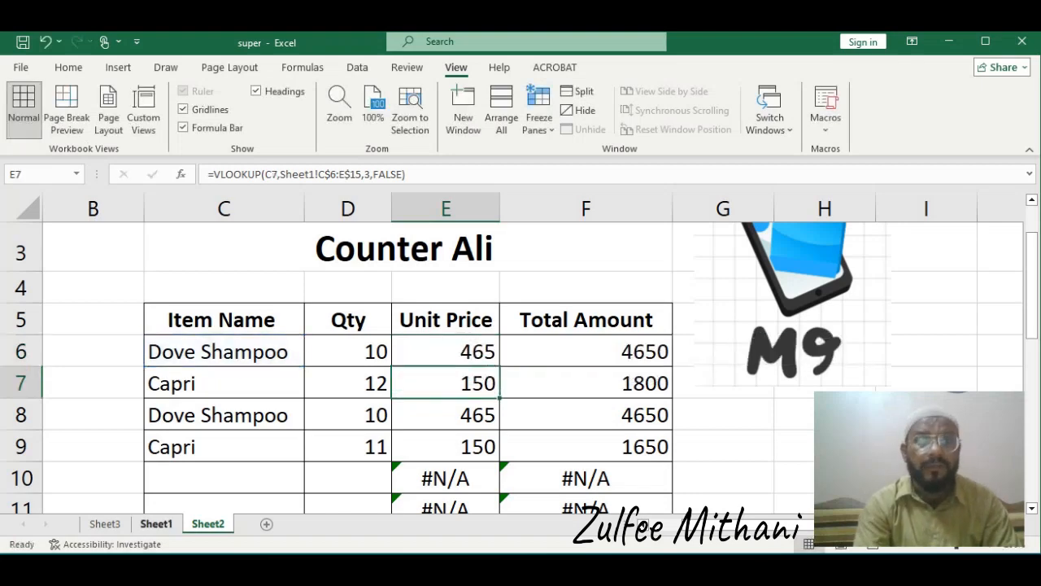
{"action": "left_click", "coordinate": [155, 524]}
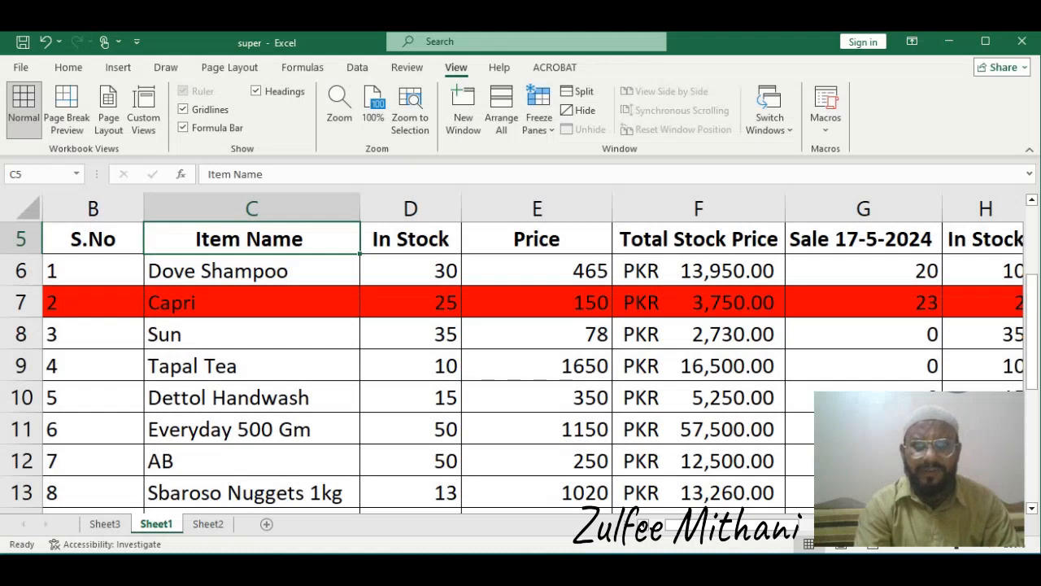
{"action": "left_click", "coordinate": [537, 271]}
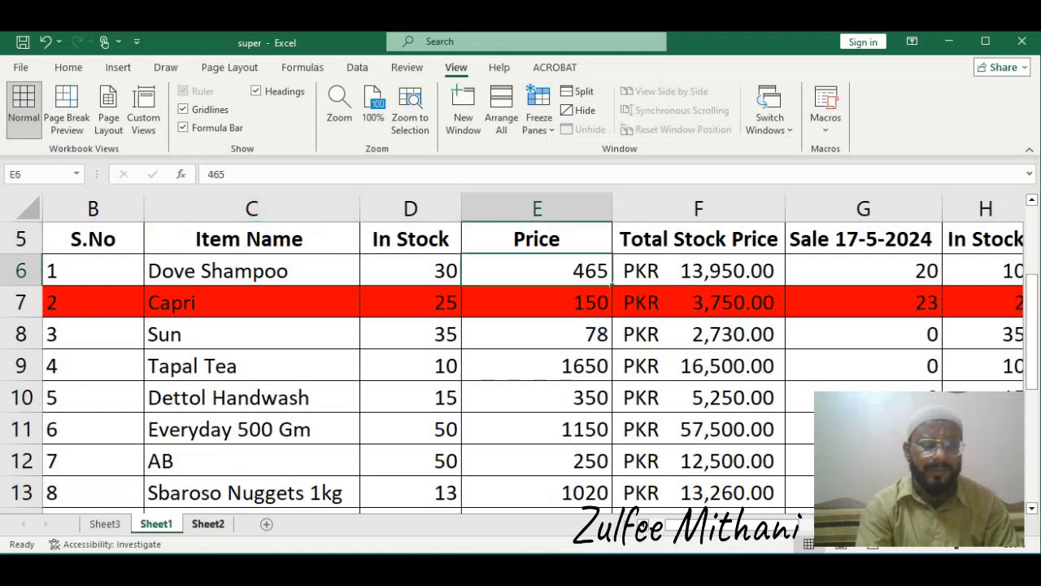
{"action": "left_click", "coordinate": [208, 524]}
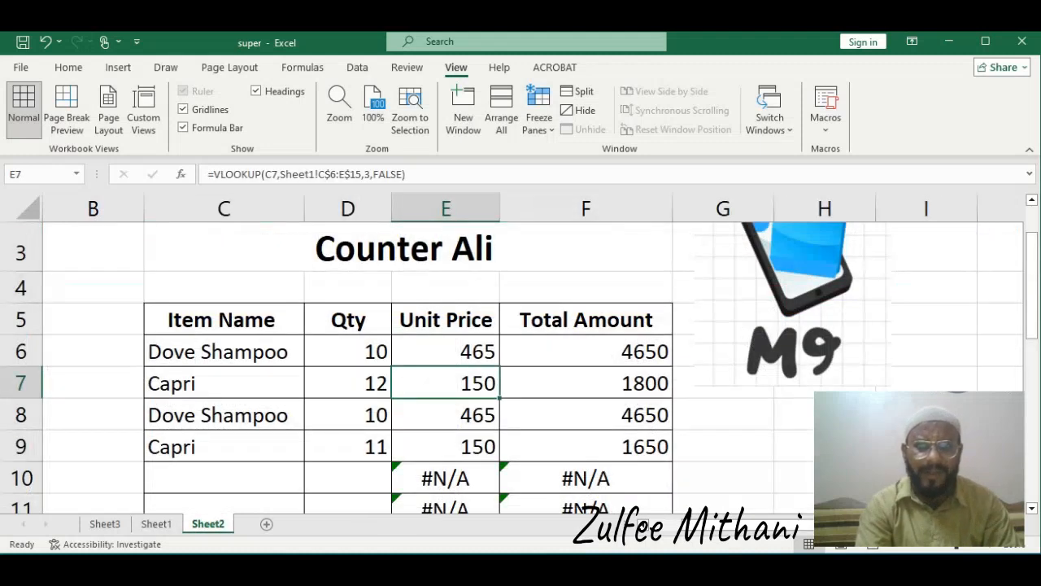
{"action": "left_click", "coordinate": [446, 351]}
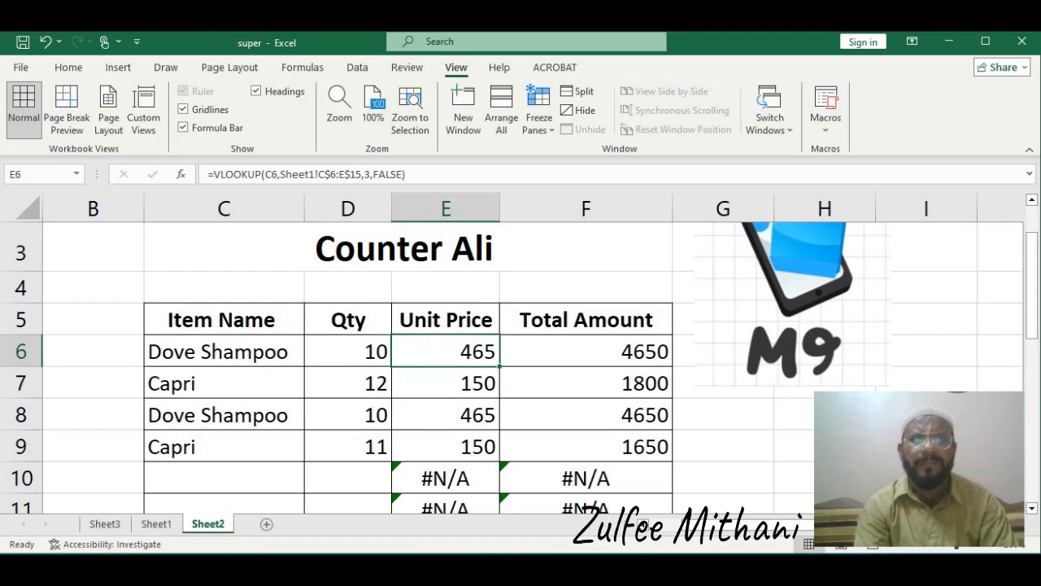
{"action": "left_click", "coordinate": [585, 351]}
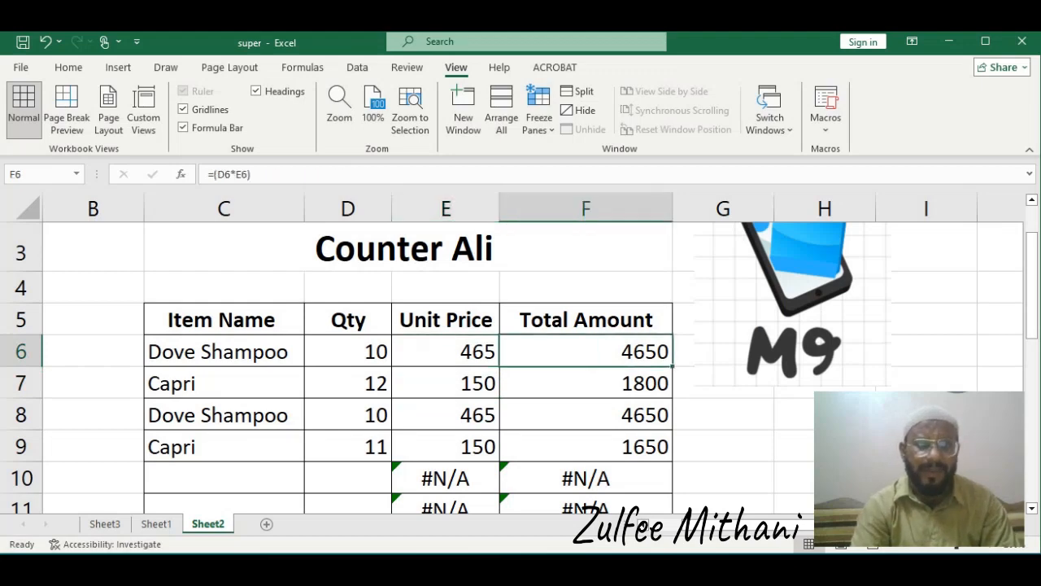
Copy the item name Everyday 500 Gm from the Notepad list into the next empty Item Name cell on the counter sheet
{"action": "left_click", "coordinate": [224, 479]}
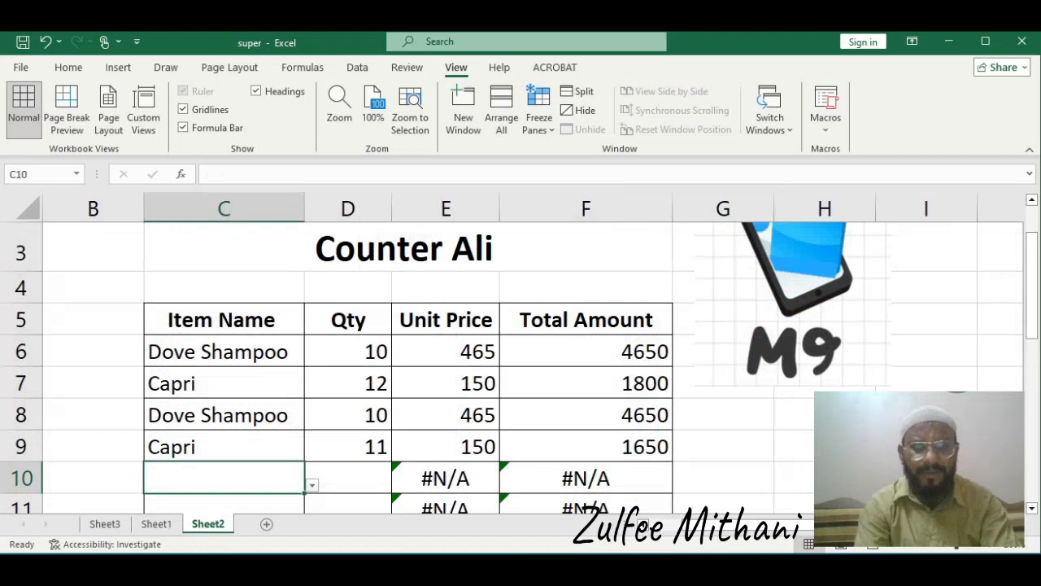
{"action": "key", "text": "alt+Tab"}
{"action": "key", "text": "Down"}
{"action": "key", "text": "Down"}
{"action": "key", "text": "Down"}
{"action": "key", "text": "Down"}
{"action": "key", "text": "Down"}
{"action": "key", "text": "Down"}
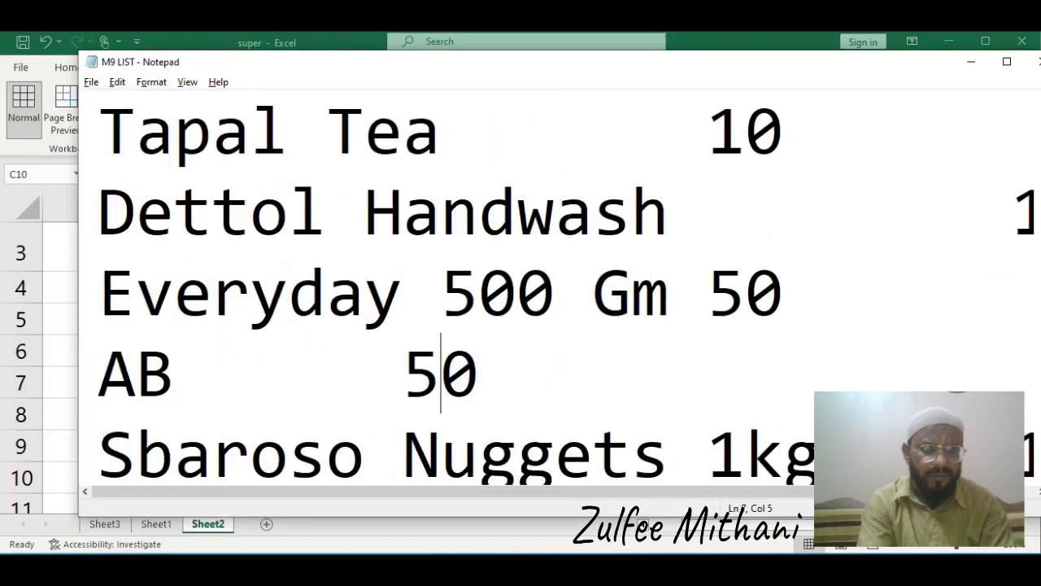
{"action": "key", "text": "Up"}
{"action": "key", "text": "Right"}
{"action": "key", "text": "Right"}
{"action": "key", "text": "Right"}
{"action": "key", "text": "Right"}
{"action": "key", "text": "Right"}
{"action": "key", "text": "Right"}
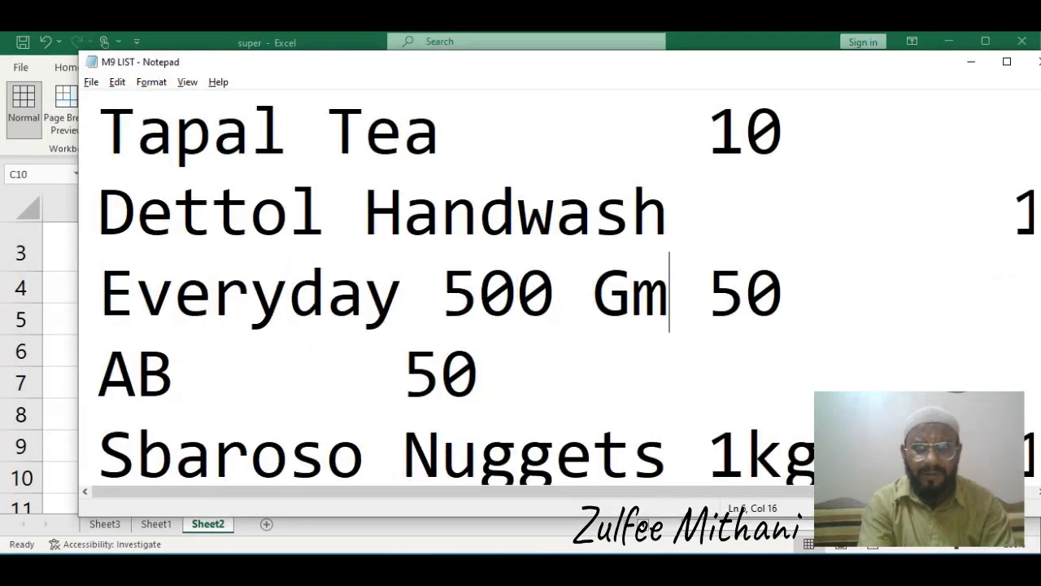
{"action": "key", "text": "shift+Left"}
{"action": "key", "text": "shift+Left"}
{"action": "key", "text": "shift+Left"}
{"action": "key", "text": "shift+Left"}
{"action": "key", "text": "shift+Left"}
{"action": "key", "text": "shift+Left"}
{"action": "key", "text": "shift+Left"}
{"action": "key", "text": "shift+Left"}
{"action": "key", "text": "shift+Left"}
{"action": "key", "text": "shift+Left"}
{"action": "key", "text": "shift+Left"}
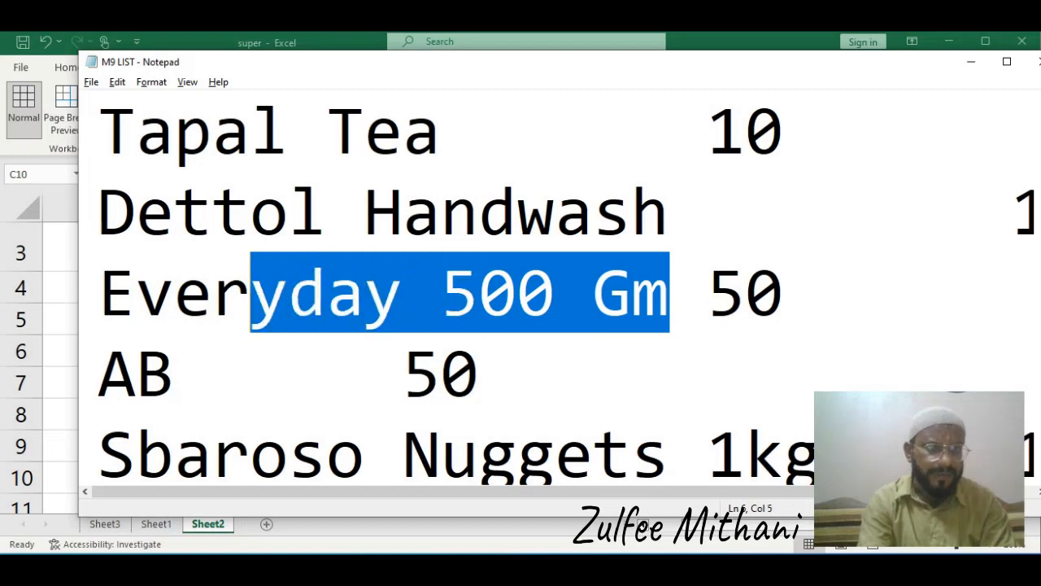
{"action": "key", "text": "shift+Left"}
{"action": "key", "text": "shift+Left"}
{"action": "key", "text": "shift+Left"}
{"action": "key", "text": "shift+Left"}
{"action": "key", "text": "ctrl+c"}
{"action": "key", "text": "alt+Tab"}
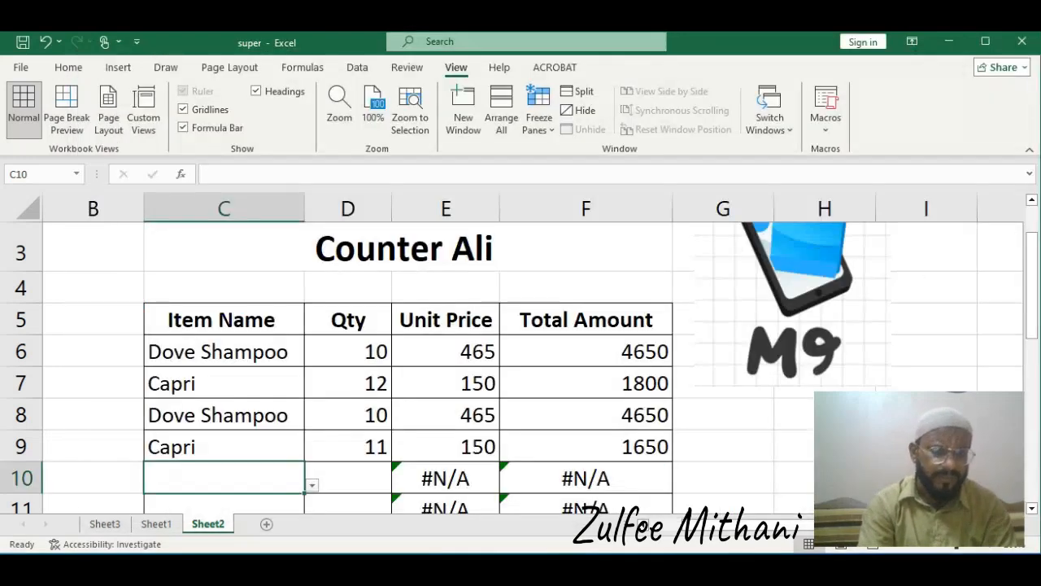
{"action": "key", "text": "ctrl+v"}
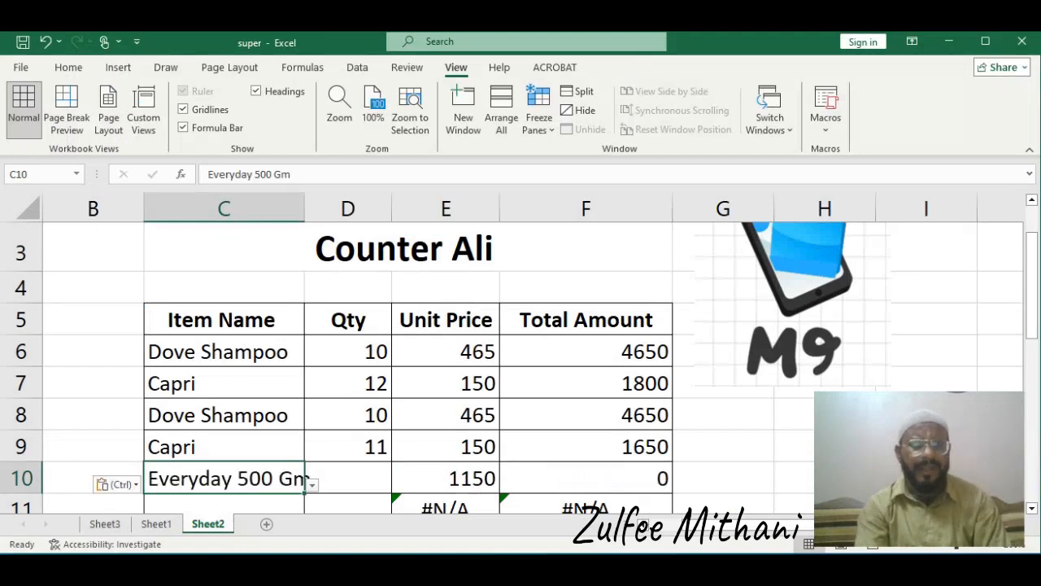
Enter a quantity of 45 for Everyday 500 Gm
{"action": "left_click", "coordinate": [156, 523]}
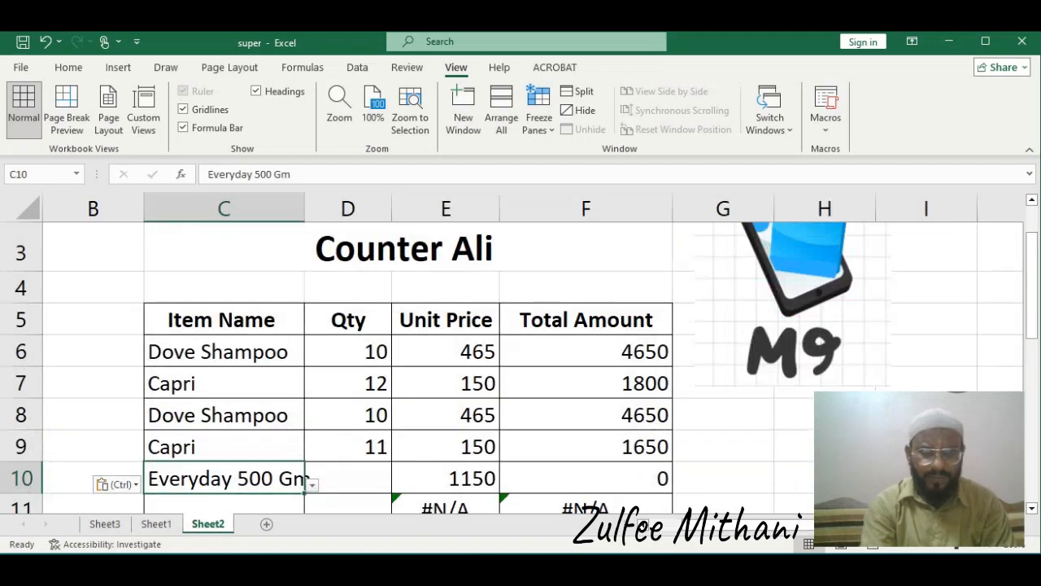
{"action": "key", "text": "Right"}
{"action": "type", "text": "45"}
{"action": "key", "text": "Return"}
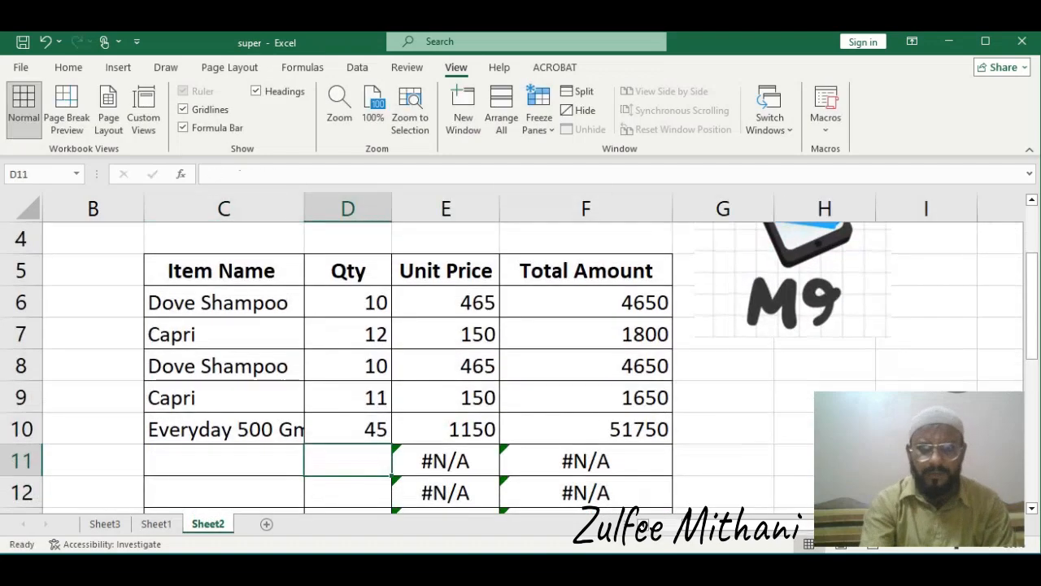
Change the Everyday 500 Gm quantity to 443
{"action": "left_click", "coordinate": [156, 524]}
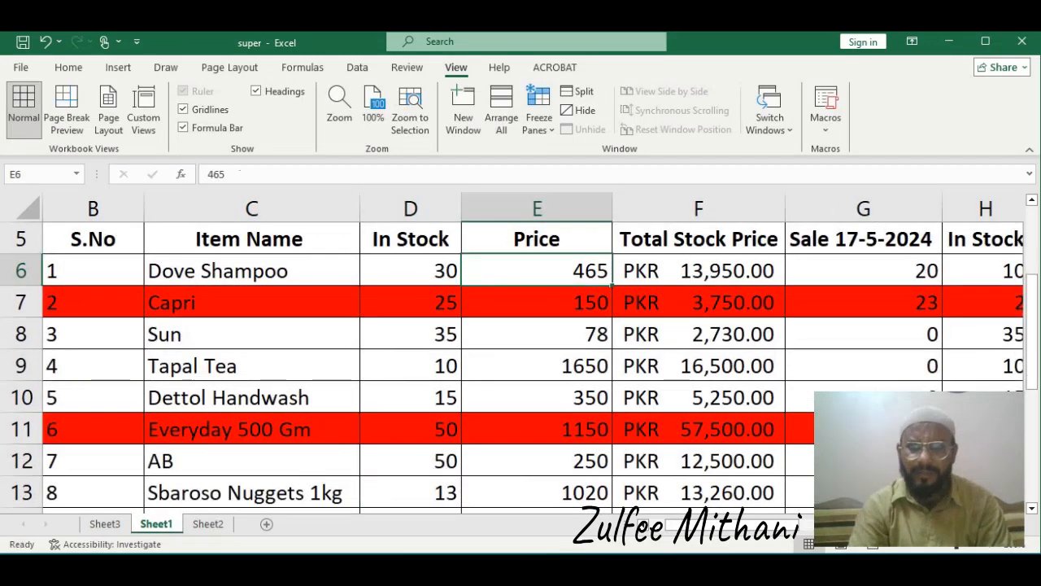
{"action": "left_click", "coordinate": [207, 524]}
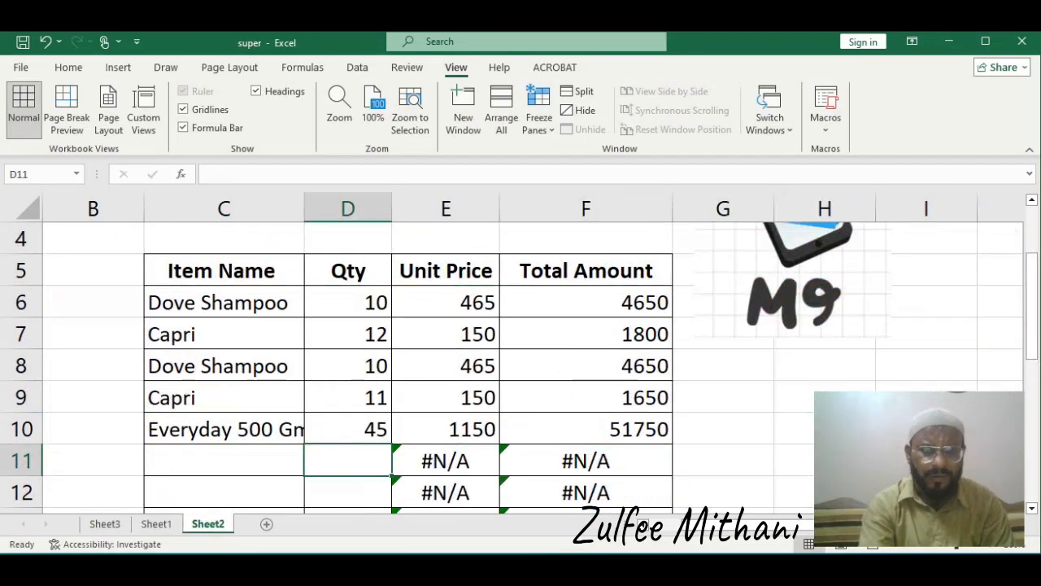
{"action": "key", "text": "Up"}
{"action": "type", "text": "443"}
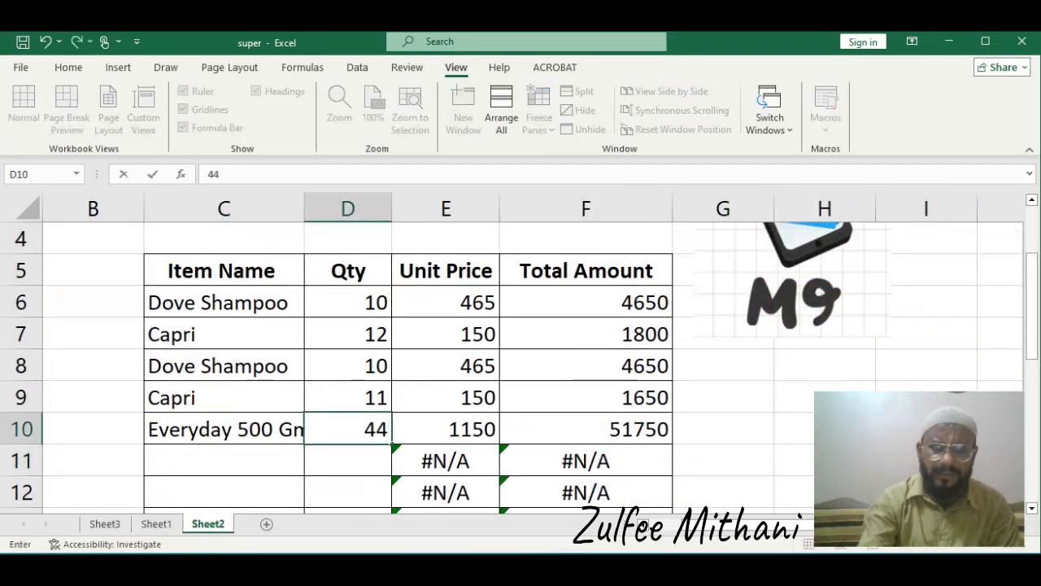
{"action": "key", "text": "Return"}
Correct the Everyday 500 Gm quantity to 44
{"action": "key", "text": "Left"}
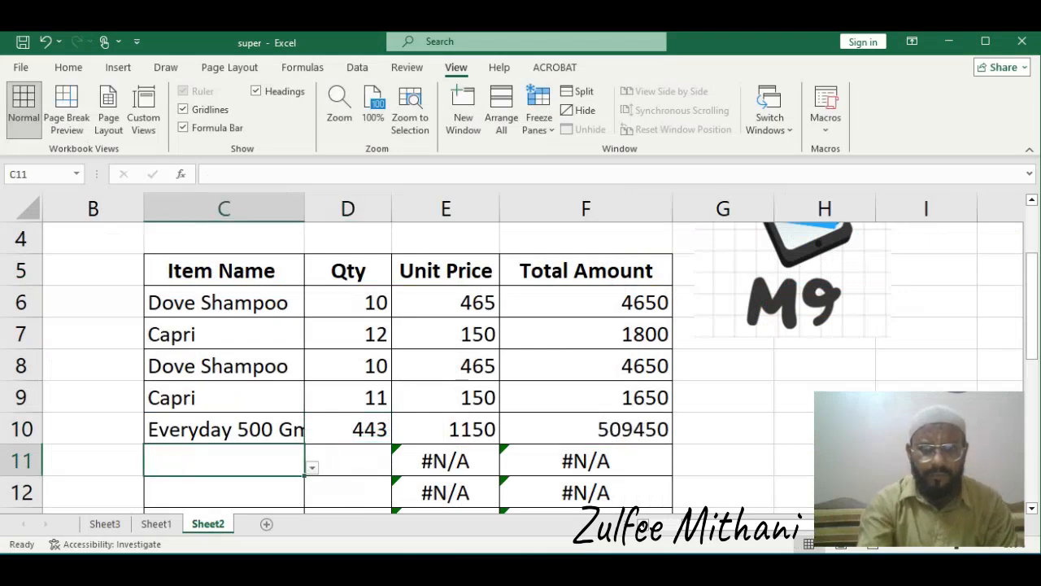
{"action": "key", "text": "Up"}
{"action": "key", "text": "Up"}
{"action": "key", "text": "Right"}
{"action": "key", "text": "Down"}
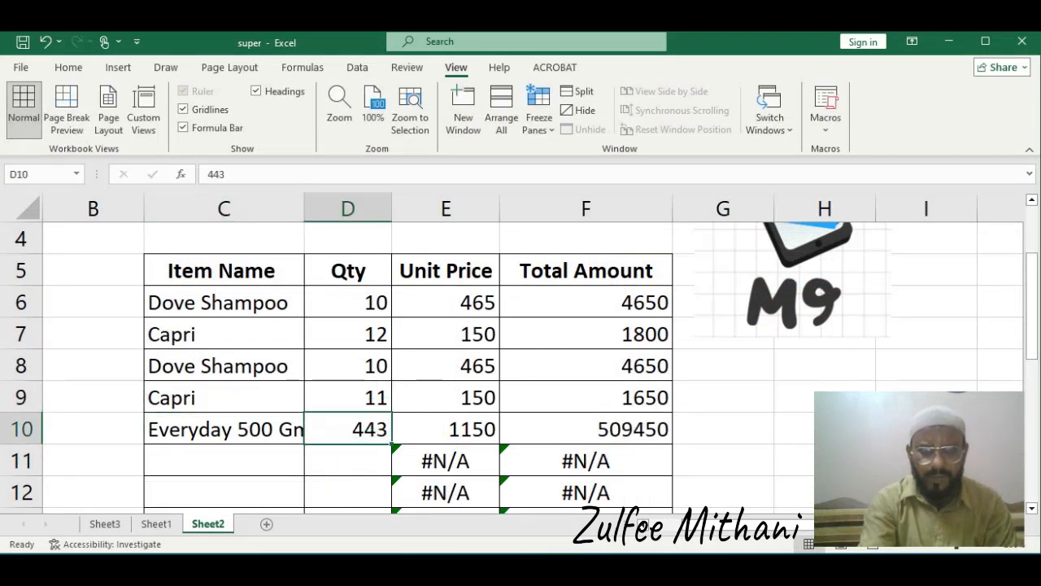
{"action": "key", "text": "F2"}
{"action": "key", "text": "BackSpace"}
{"action": "key", "text": "Return"}
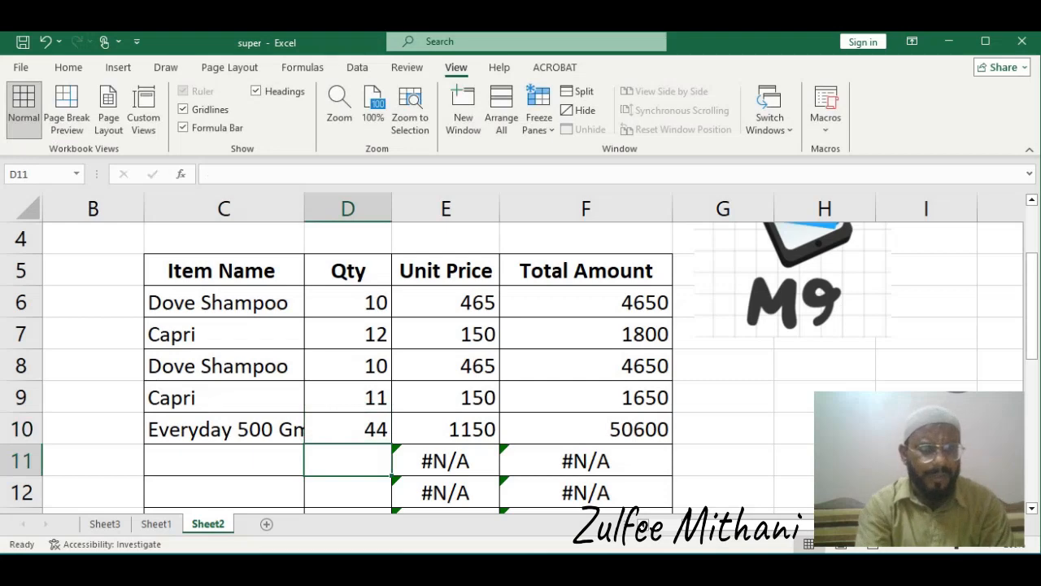
Check the Everyday 500 Gm row's sale, in-stock and price formulas on Sheet1
{"action": "key", "text": "ctrl+Page_Up"}
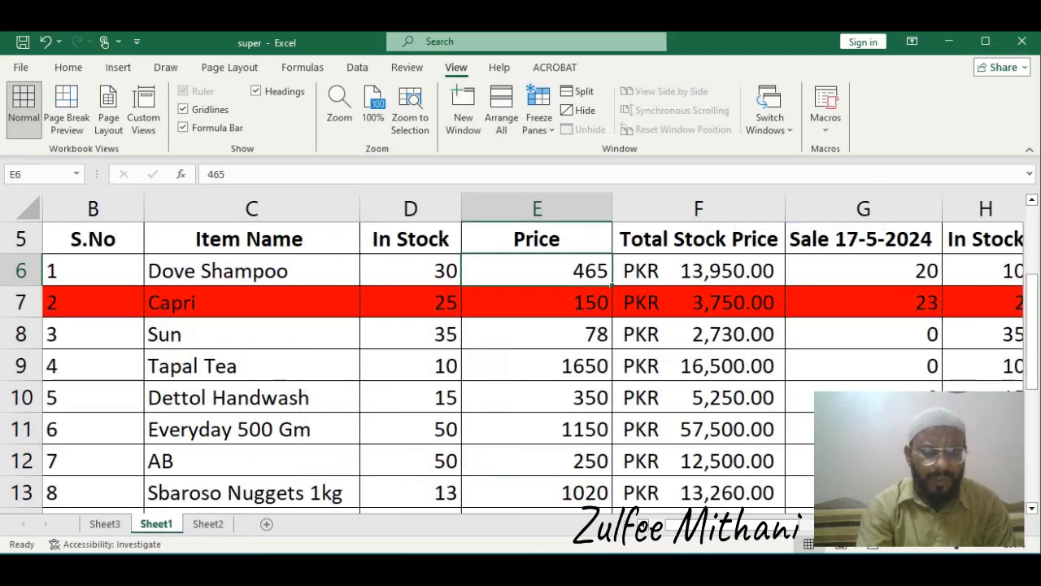
{"action": "key", "text": "Down"}
{"action": "key", "text": "Down"}
{"action": "key", "text": "Down"}
{"action": "key", "text": "Down"}
{"action": "key", "text": "Down"}
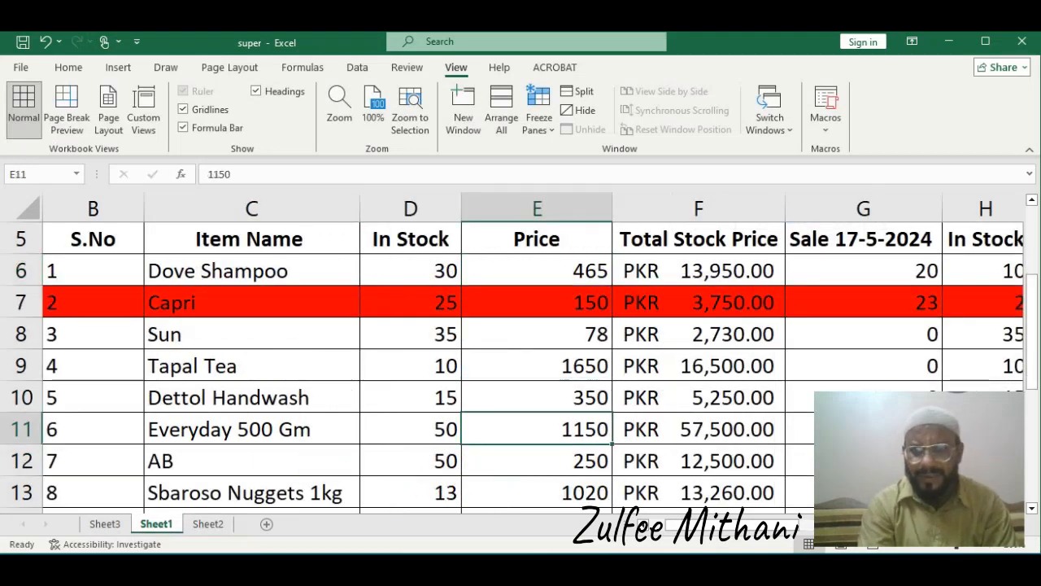
{"action": "key", "text": "Right"}
{"action": "key", "text": "Right"}
{"action": "key", "text": "Right"}
{"action": "key", "text": "Right"}
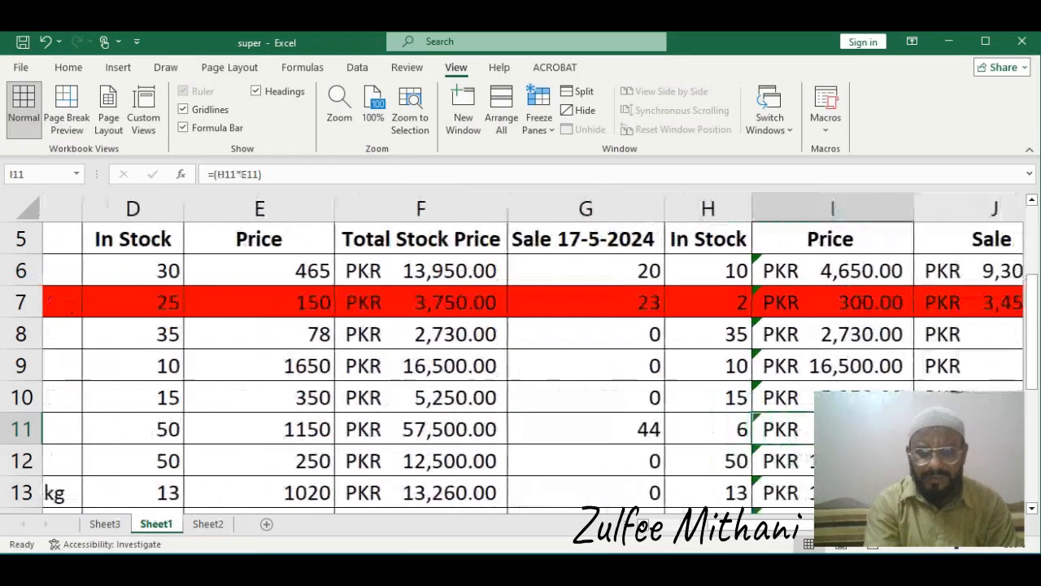
{"action": "key", "text": "Left"}
{"action": "key", "text": "Left"}
{"action": "key", "text": "Right"}
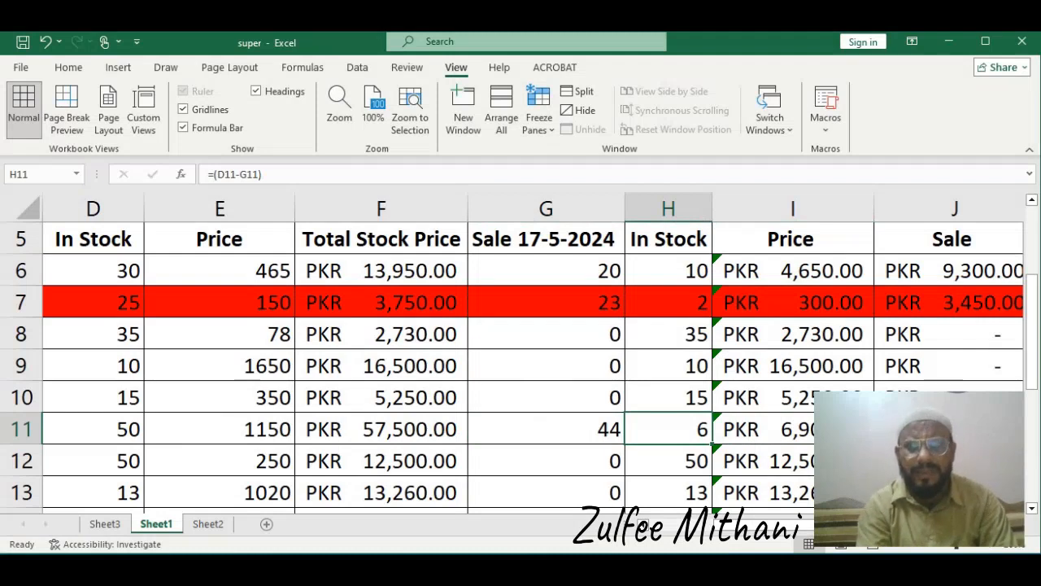
Open the stock table's conditional formatting rule to review its low-stock formula
{"action": "left_click", "coordinate": [546, 271]}
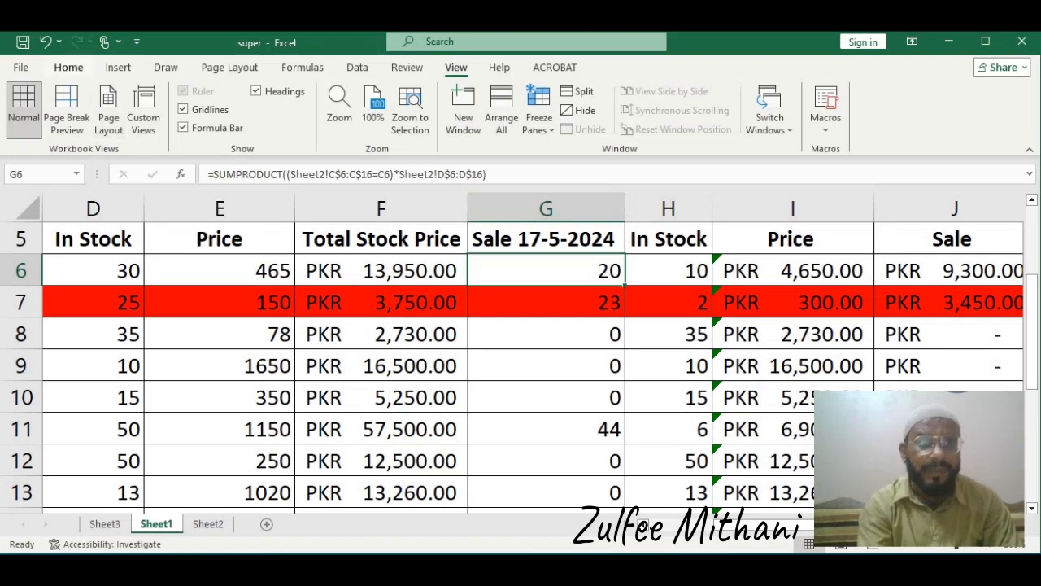
{"action": "left_click", "coordinate": [68, 66]}
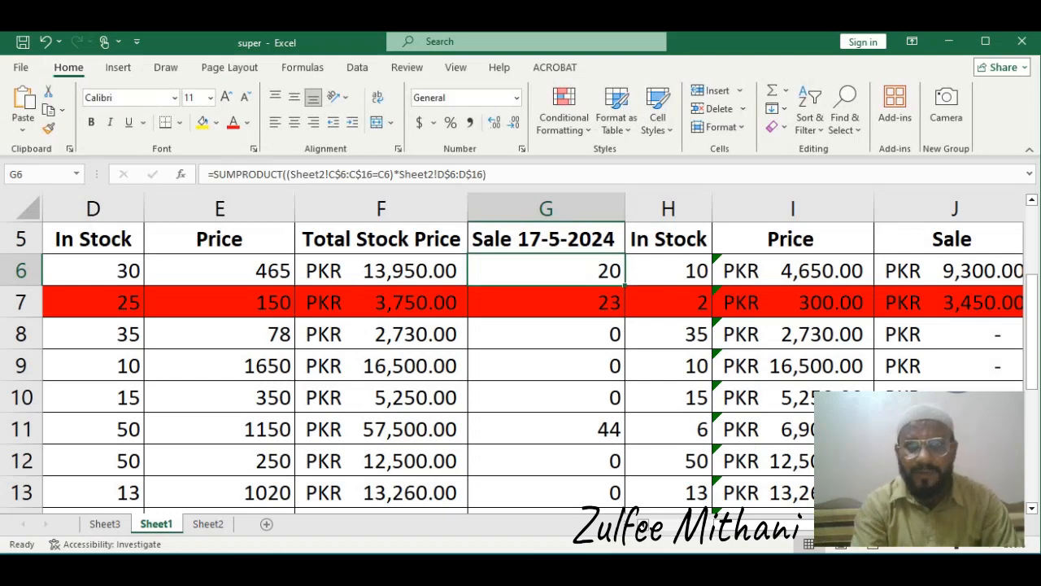
{"action": "left_click", "coordinate": [564, 114]}
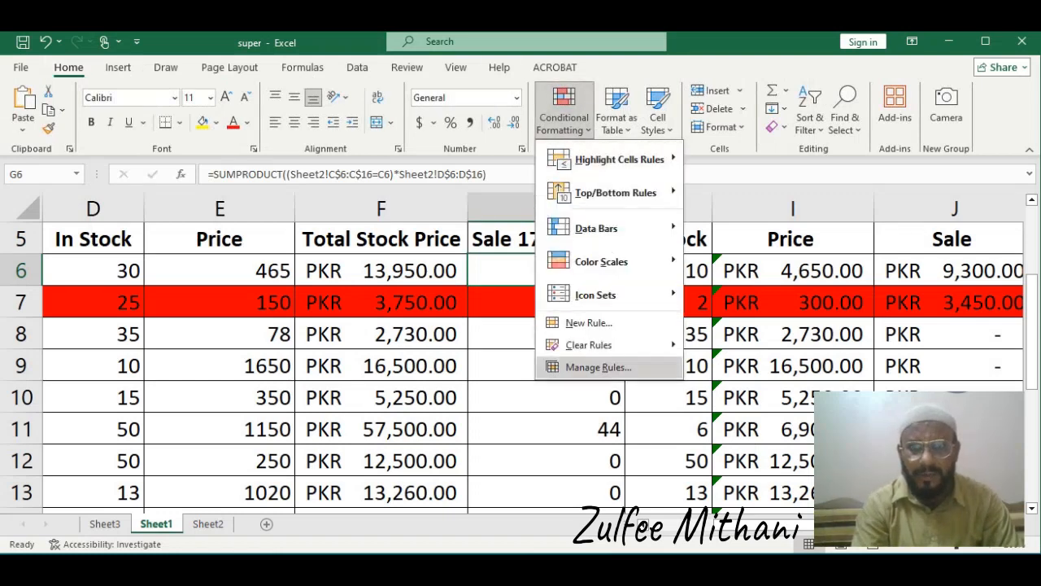
{"action": "left_click", "coordinate": [599, 367]}
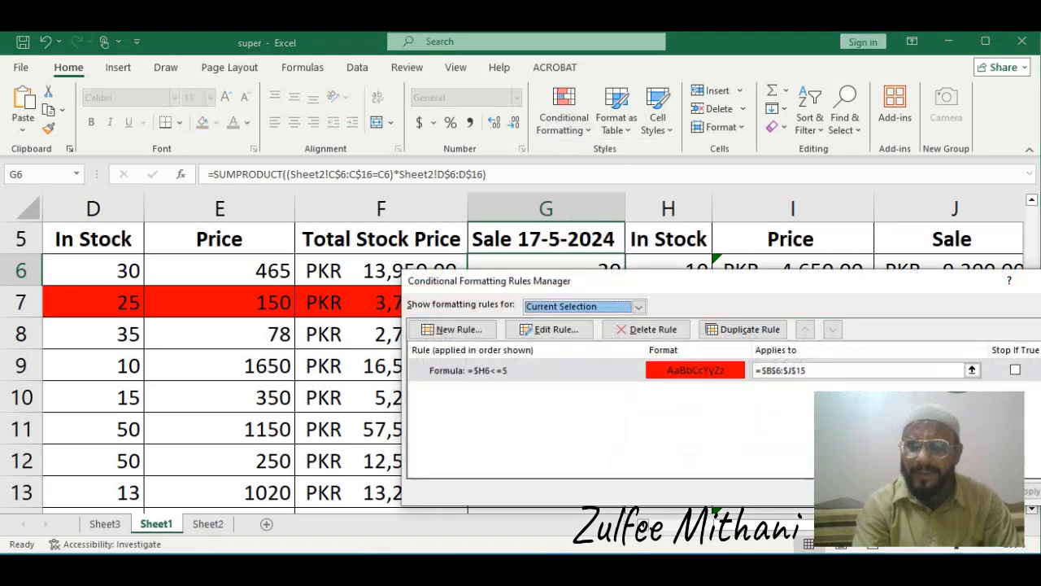
{"action": "double_click", "coordinate": [598, 369]}
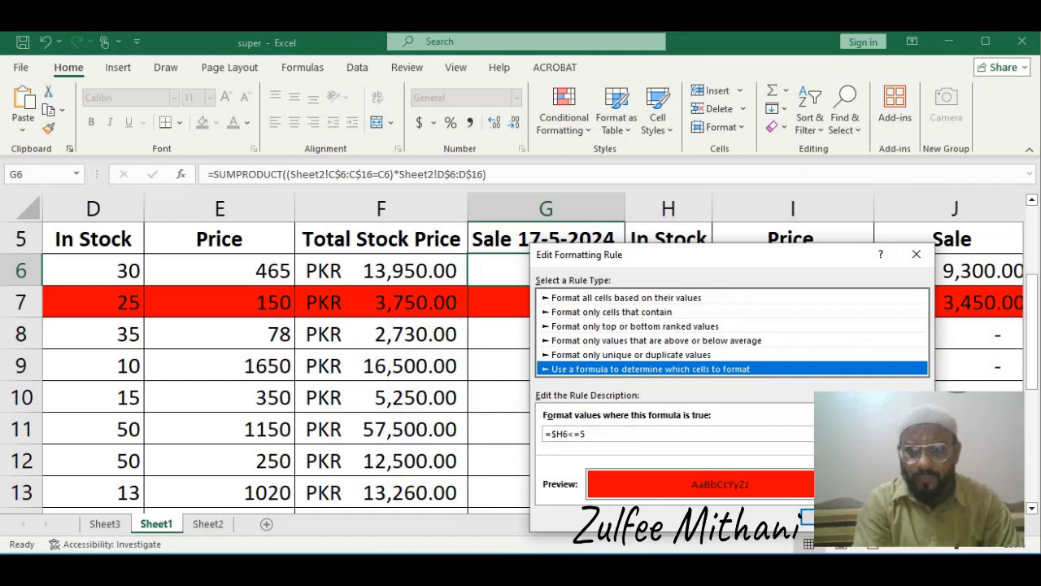
{"action": "left_click", "coordinate": [803, 518]}
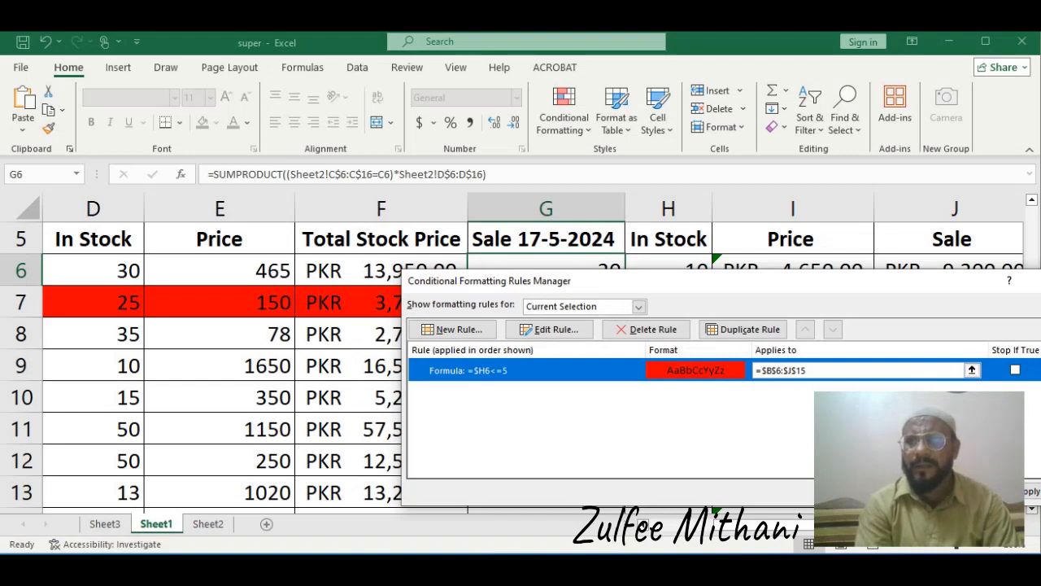
{"action": "left_click_drag", "start_coordinate": [914, 280], "coordinate": [644, 275]}
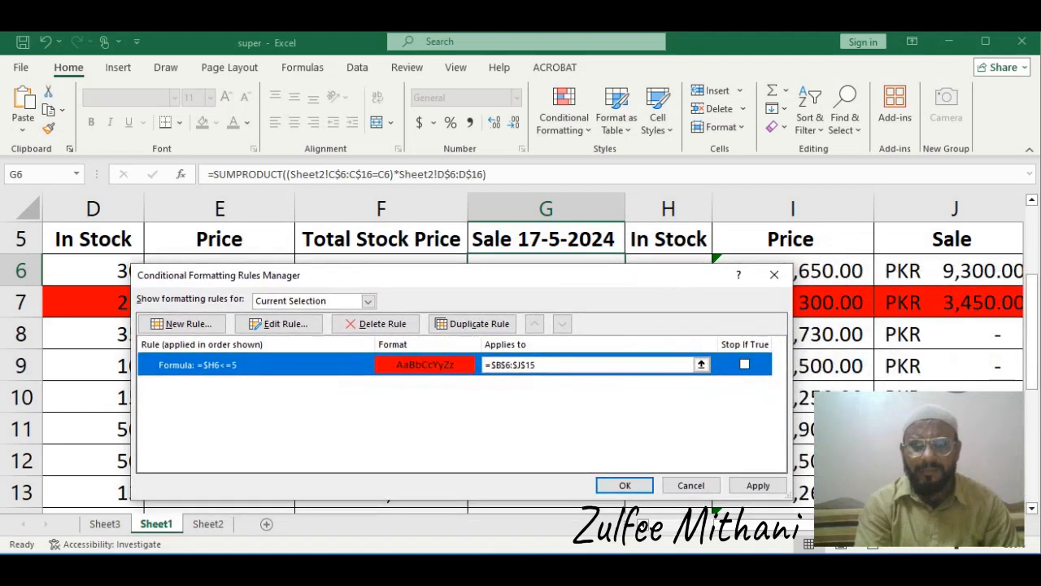
{"action": "key", "text": "Return"}
{"action": "key", "text": "Left"}
{"action": "key", "text": "Left"}
{"action": "key", "text": "Left"}
{"action": "key", "text": "Left"}
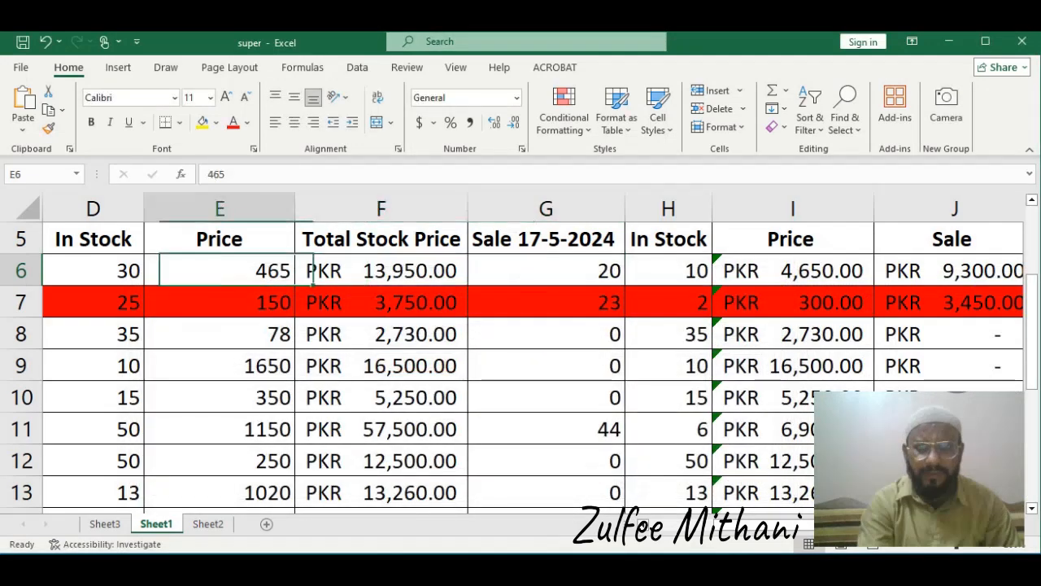
{"action": "key", "text": "Left"}
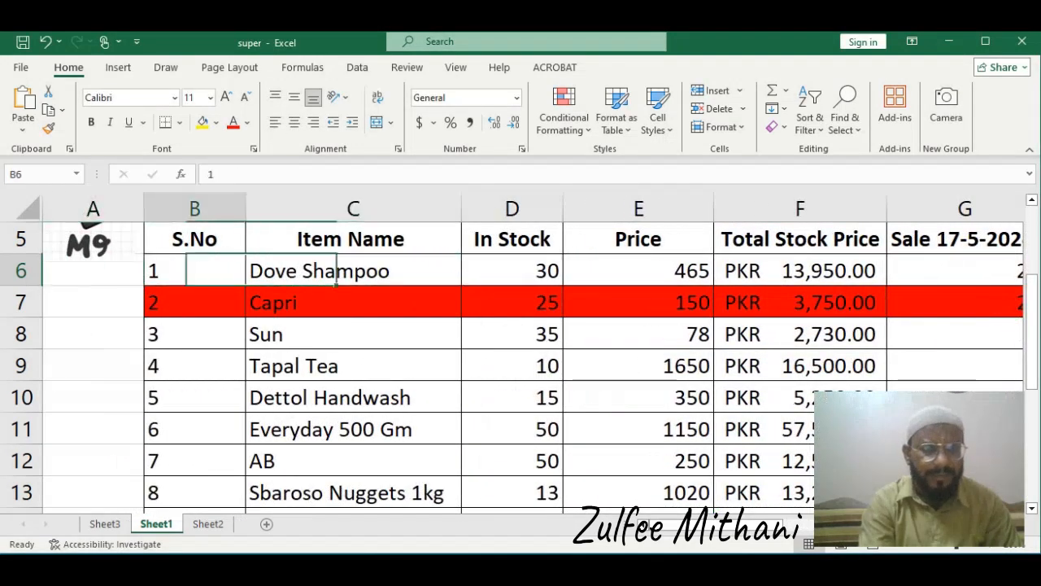
{"action": "key", "text": "Right"}
{"action": "key", "text": "Left"}
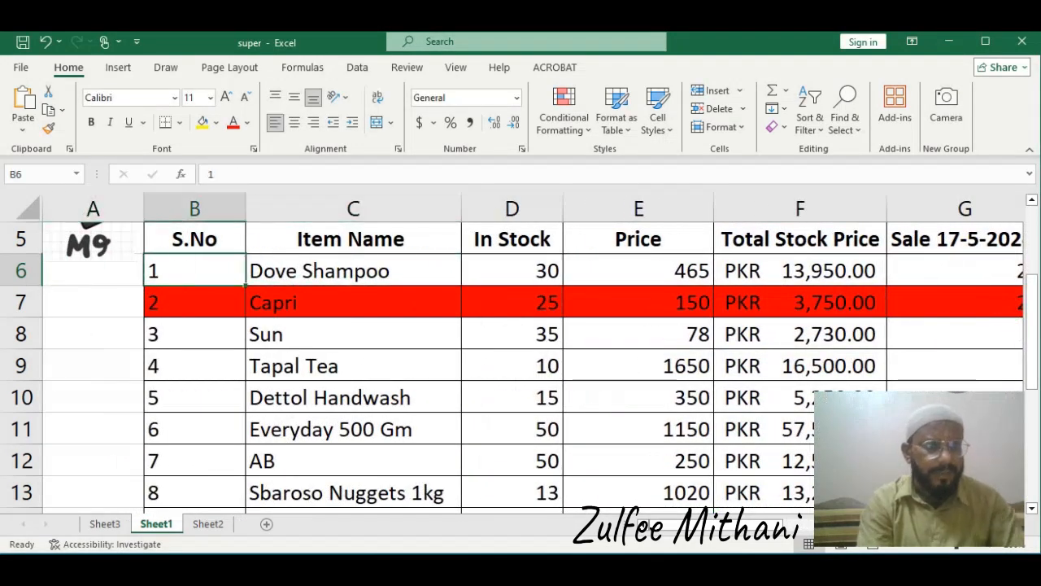
Inspect the Dove Shampoo row's formulas across the sale, in-stock, price and sale columns on Sheet1
{"action": "key", "text": "Right"}
{"action": "key", "text": "Right"}
{"action": "key", "text": "Right"}
{"action": "key", "text": "Right"}
{"action": "key", "text": "Right"}
{"action": "key", "text": "Right"}
{"action": "key", "text": "Right"}
{"action": "key", "text": "Right"}
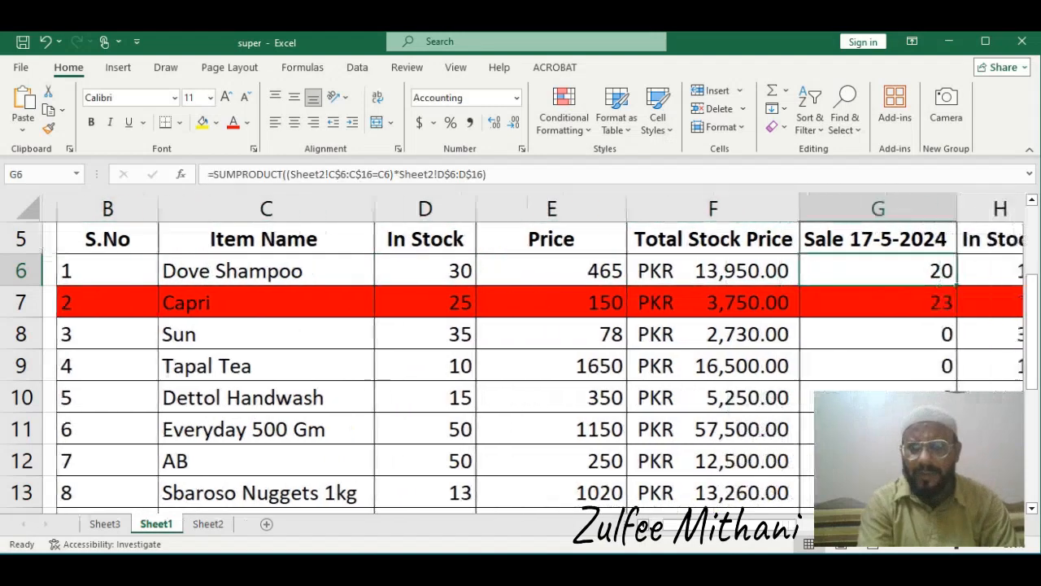
{"action": "key", "text": "Right"}
{"action": "key", "text": "Right"}
{"action": "key", "text": "Left"}
{"action": "key", "text": "Left"}
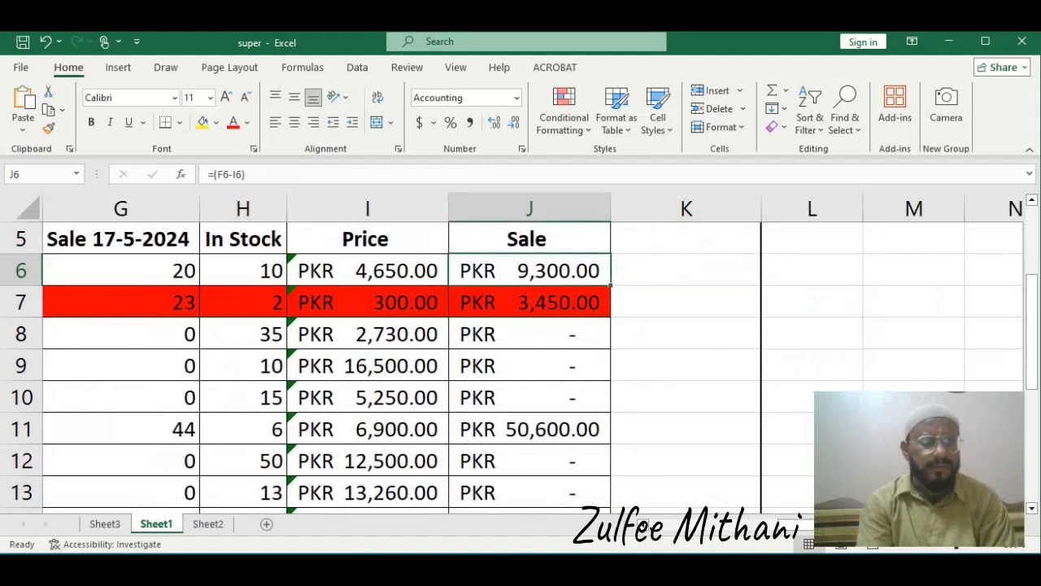
{"action": "key", "text": "Left"}
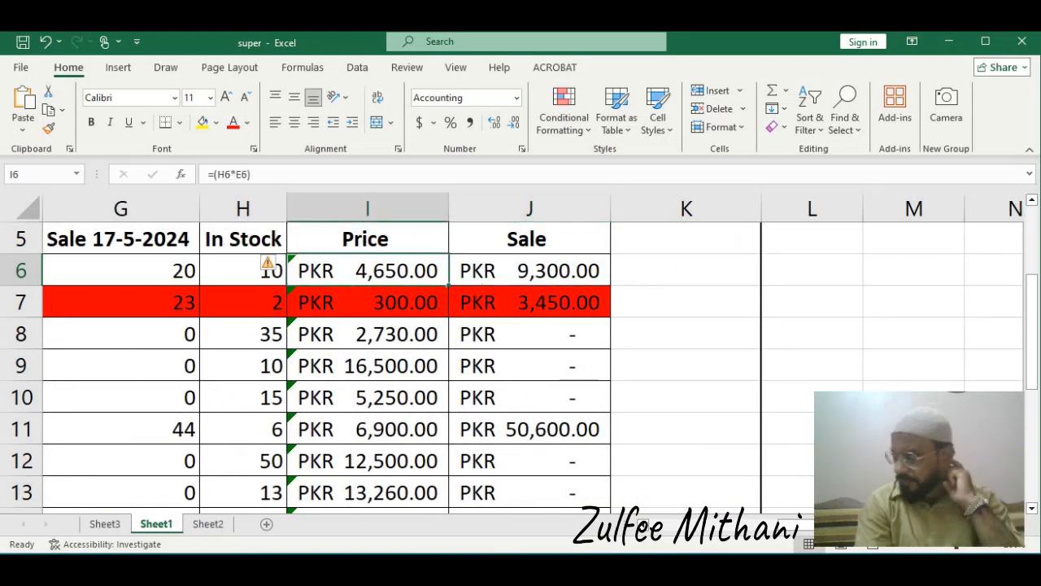
{"action": "key", "text": "Left"}
{"action": "key", "text": "Left"}
{"action": "key", "text": "Left"}
{"action": "key", "text": "Left"}
{"action": "key", "text": "Left"}
{"action": "key", "text": "Left"}
{"action": "key", "text": "Left"}
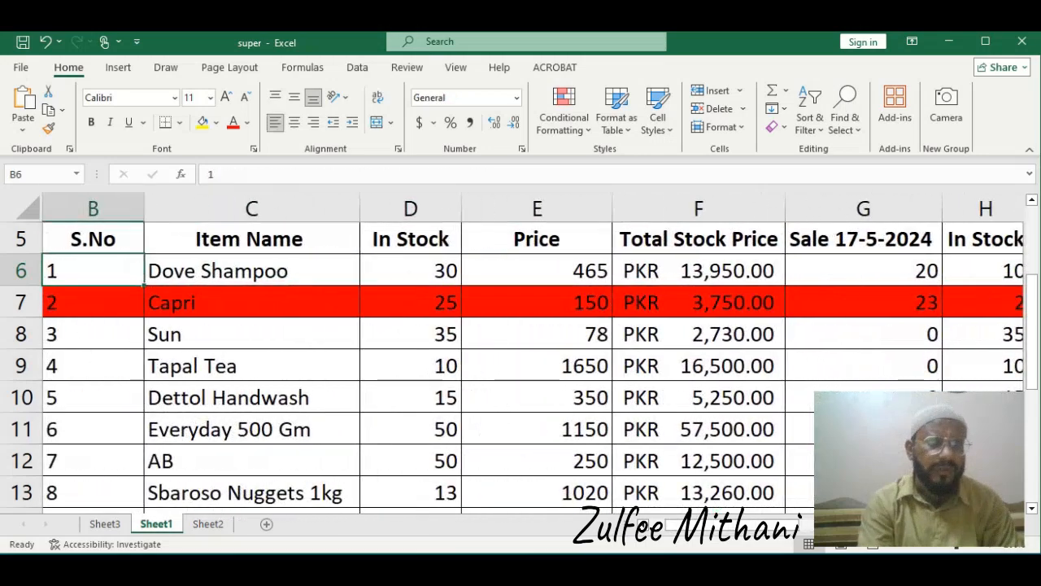
{"action": "key", "text": "Right"}
{"action": "key", "text": "Right"}
{"action": "key", "text": "Right"}
{"action": "key", "text": "Right"}
{"action": "key", "text": "Right"}
{"action": "key", "text": "Right"}
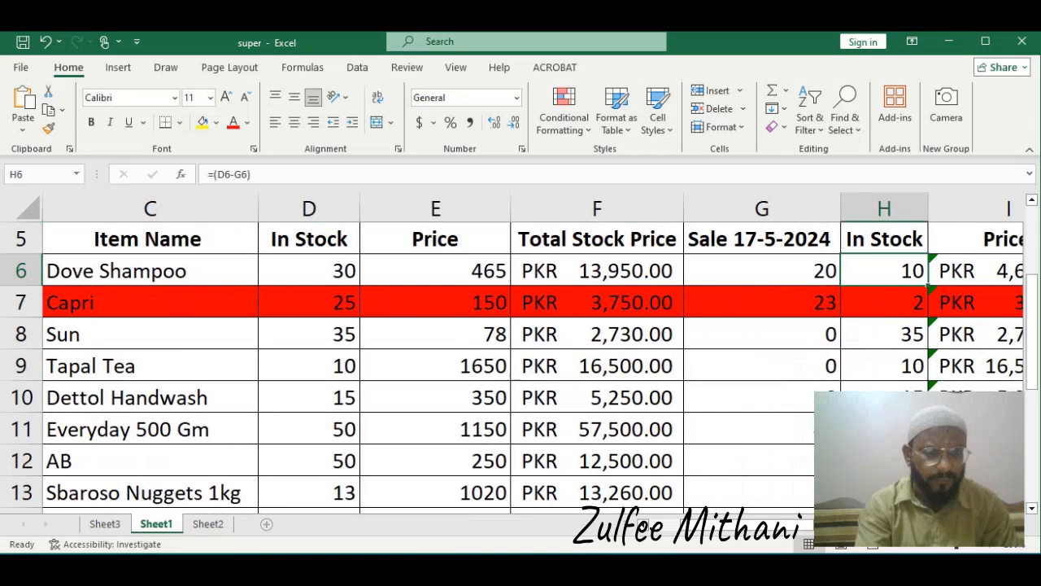
Enter Dove Shampoo as the item name in row 11 of the Sheet2 sales table
{"action": "left_click", "coordinate": [207, 524]}
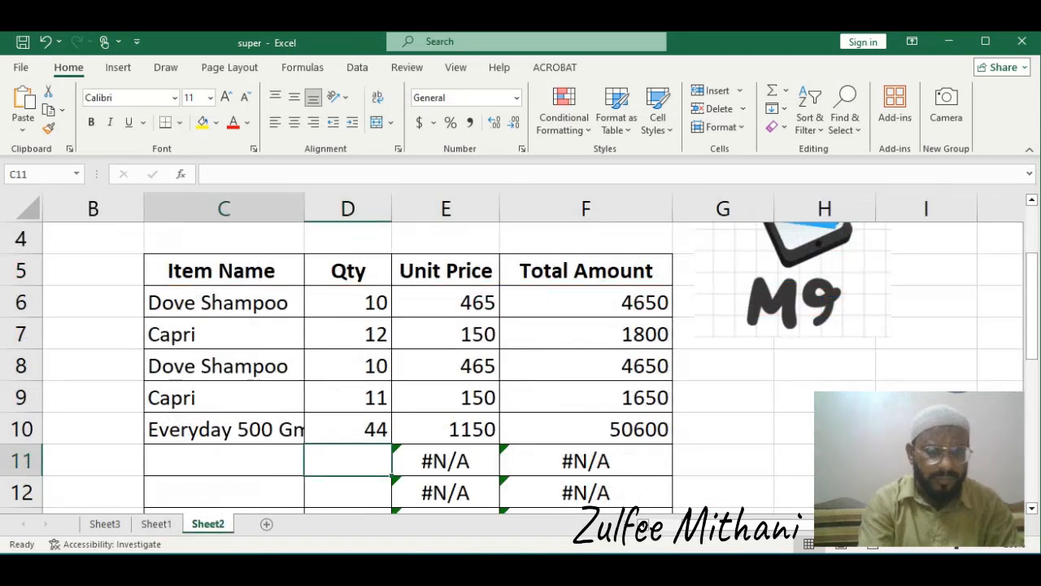
{"action": "type", "text": "d"}
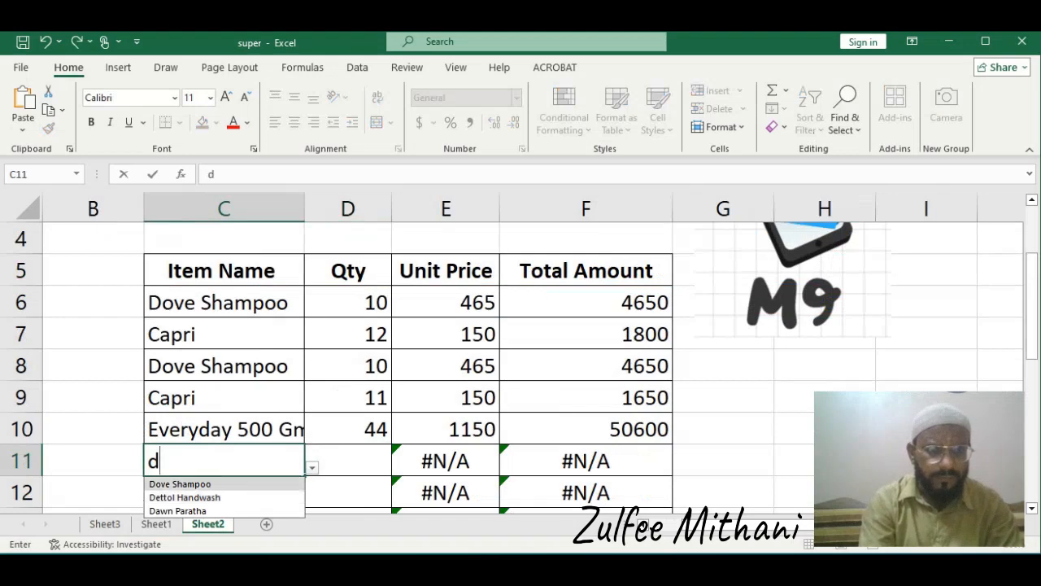
{"action": "key", "text": "Return"}
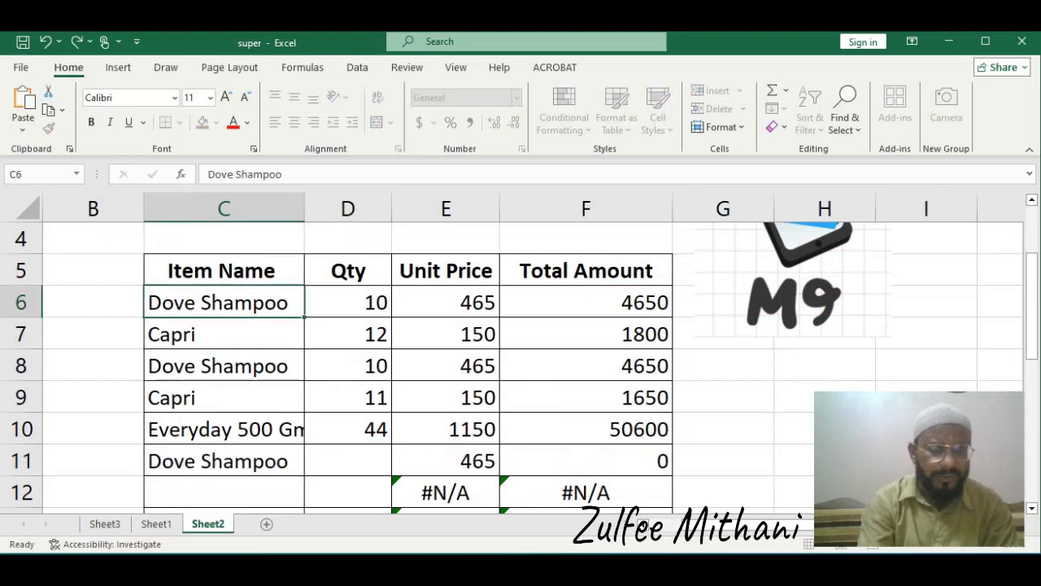
Copy the Dove Shampoo item name into row 12 of the sales table
{"action": "key", "text": "ctrl+c"}
{"action": "left_click", "coordinate": [224, 492]}
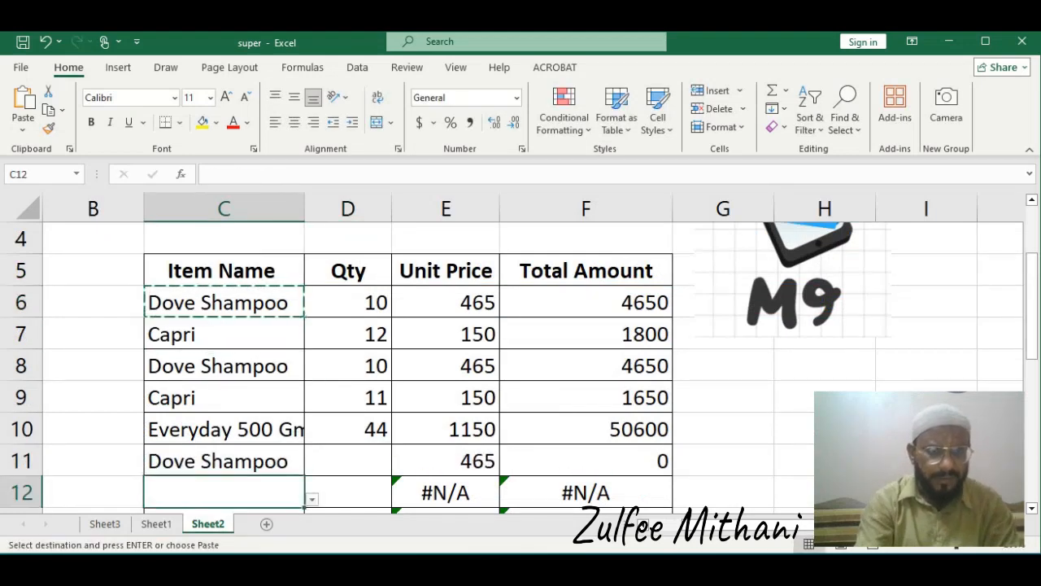
{"action": "key", "text": "ctrl+v"}
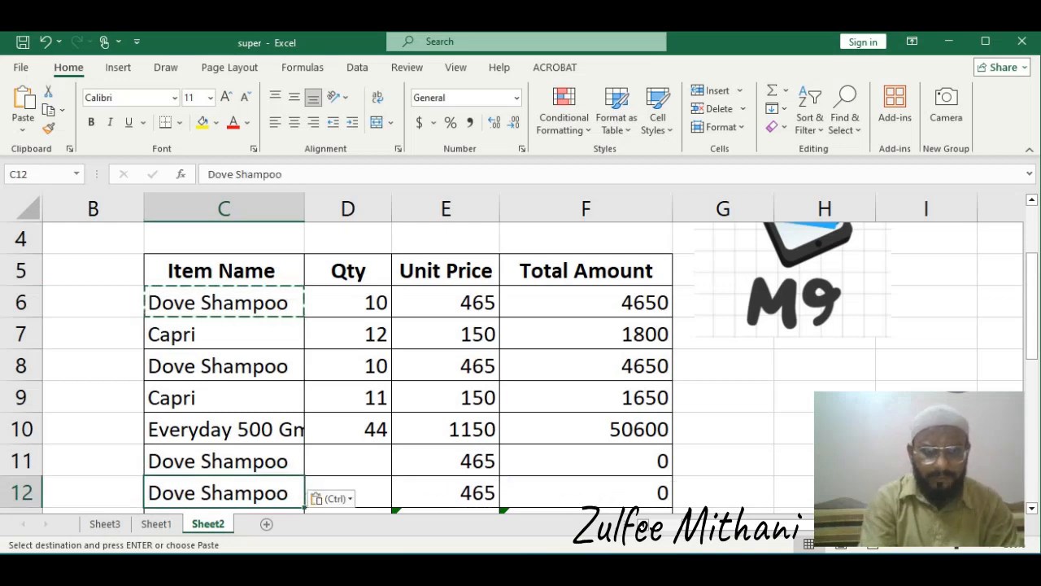
{"action": "key", "text": "Up"}
{"action": "key", "text": "Up"}
{"action": "key", "text": "Down"}
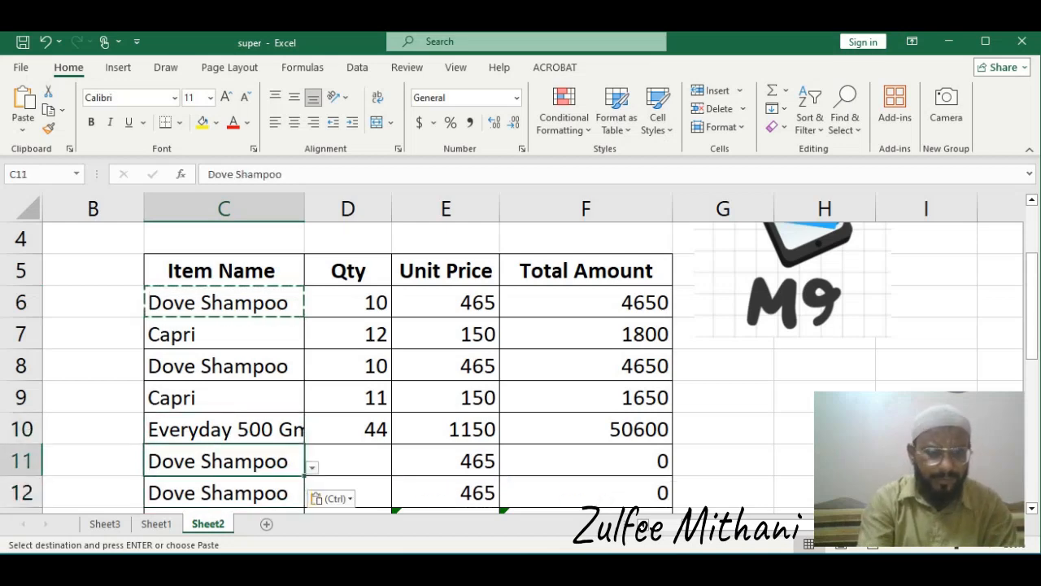
{"action": "key", "text": "ctrl+c"}
{"action": "key", "text": "Right"}
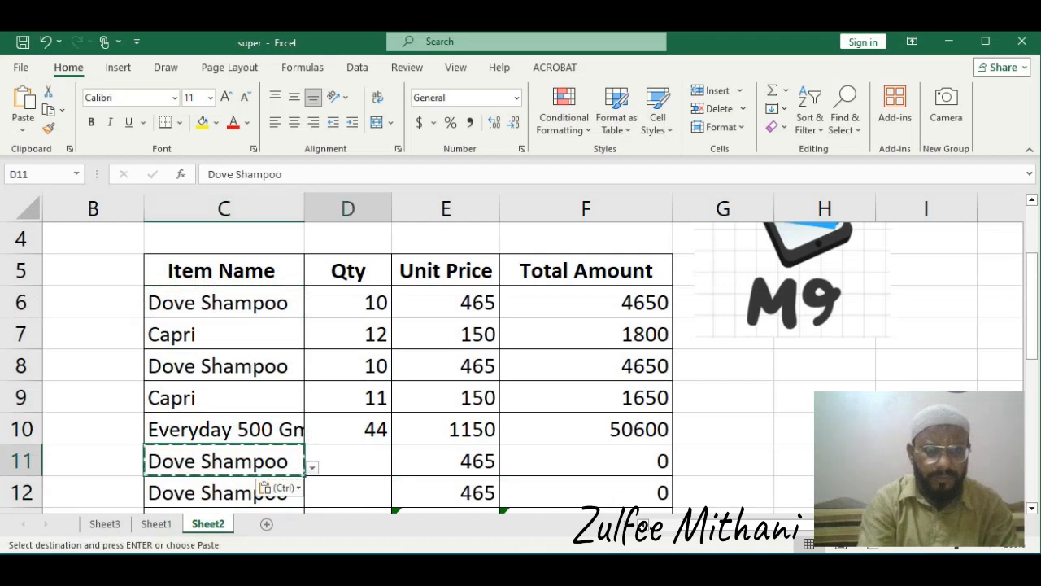
{"action": "key", "text": "Escape"}
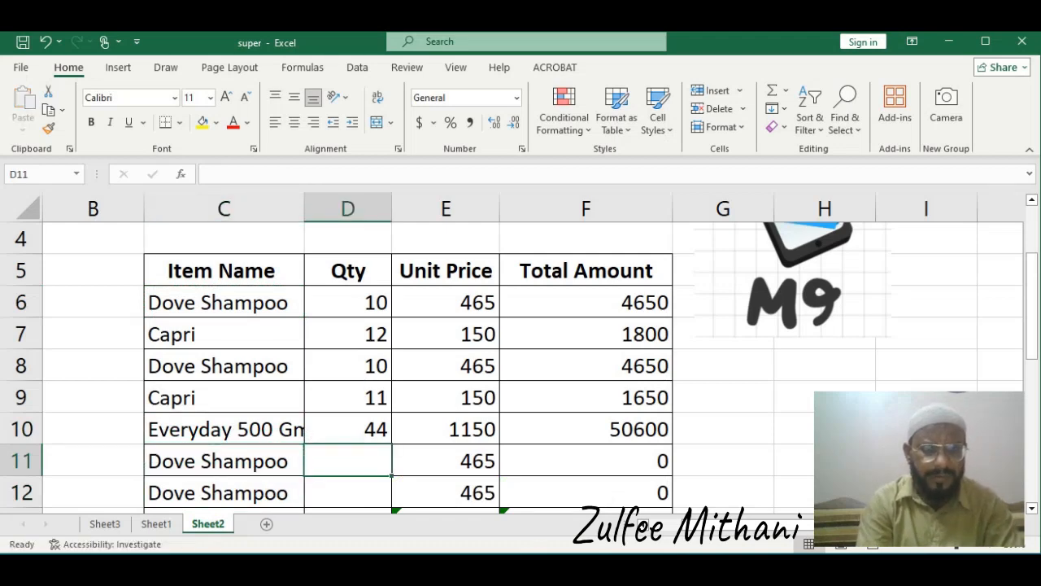
Enter a quantity of 10 for Dove Shampoo in row 11
{"action": "key", "text": "Up"}
{"action": "key", "text": "Right"}
{"action": "key", "text": "Down"}
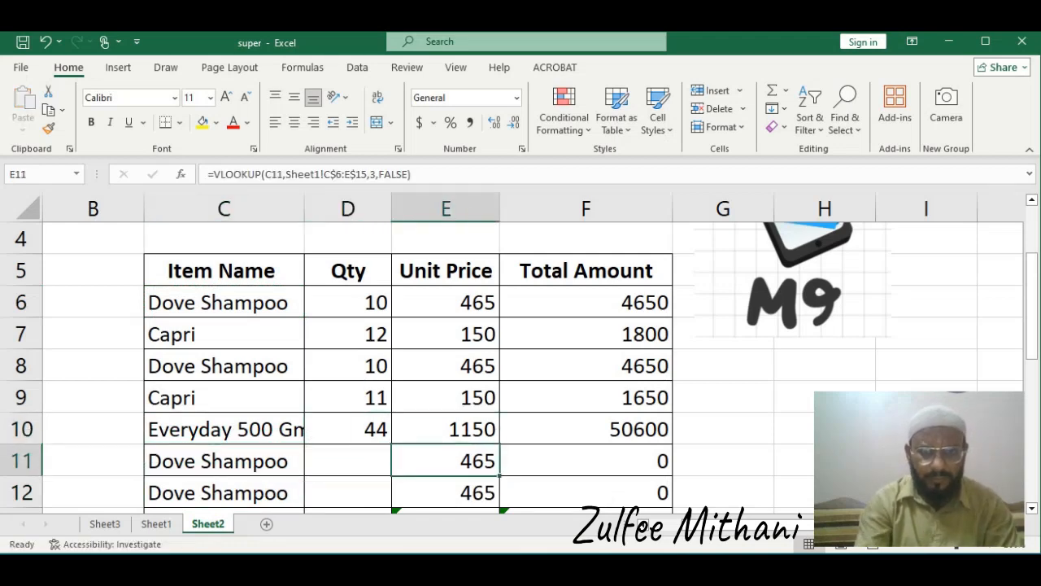
{"action": "key", "text": "Left"}
{"action": "type", "text": "10"}
{"action": "key", "text": "Return"}
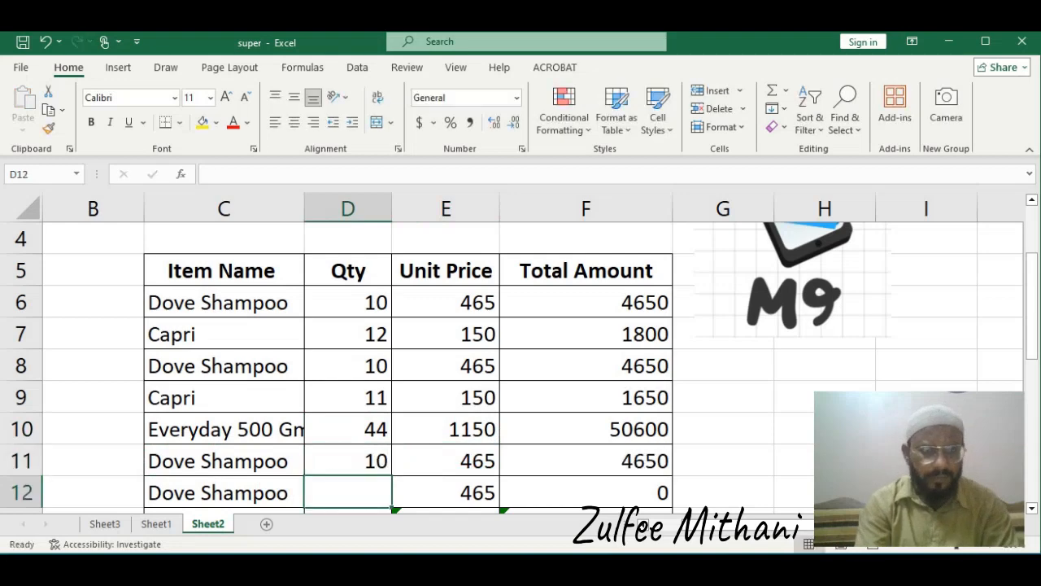
Check the Dove Shampoo stock figures on Sheet1
{"action": "left_click", "coordinate": [155, 523]}
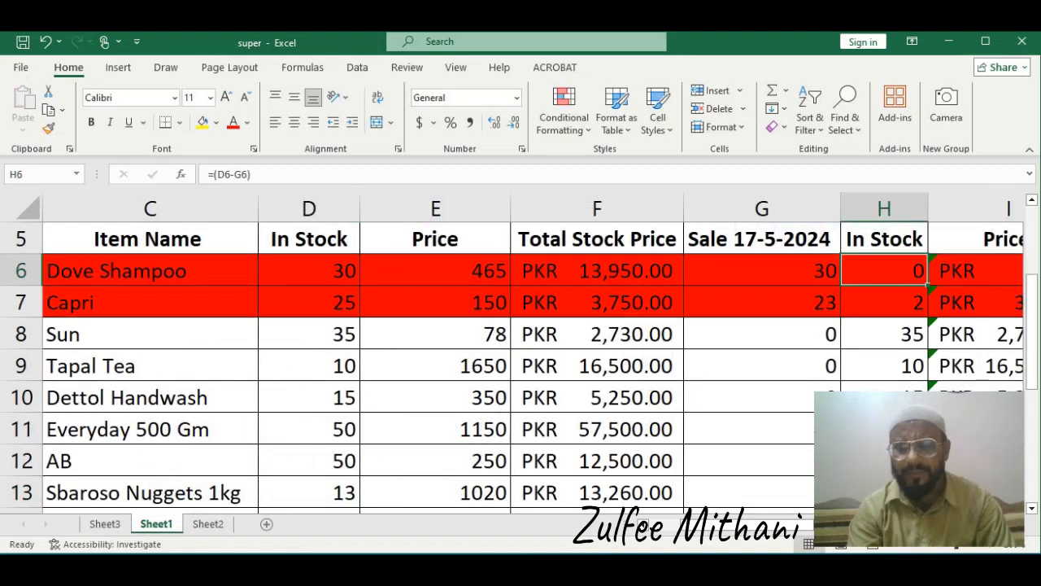
{"action": "left_click", "coordinate": [208, 524]}
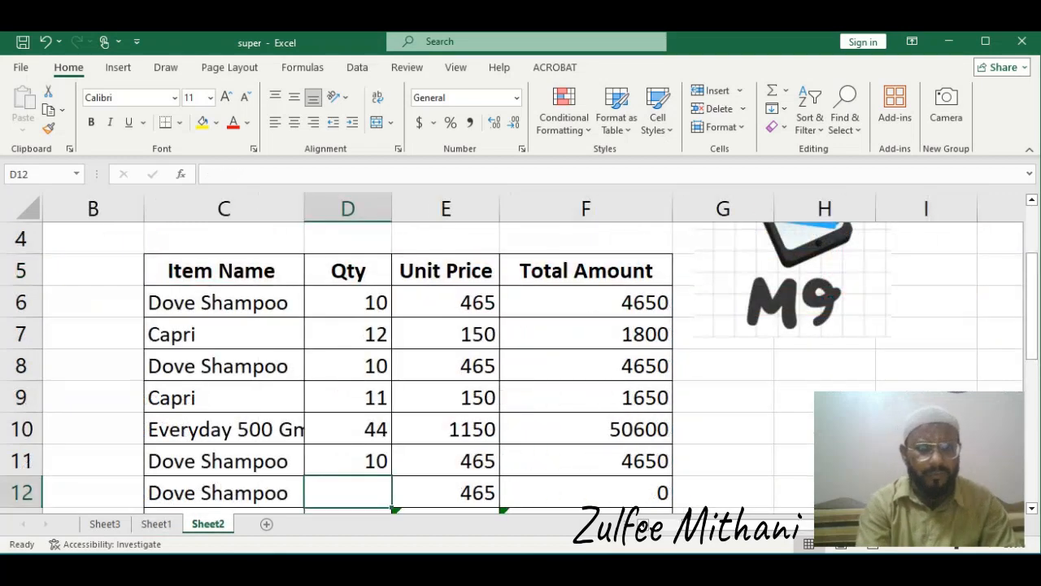
Clear the row 11 Dove Shampoo quantity on Sheet2
{"action": "left_click", "coordinate": [348, 461]}
{"action": "key", "text": "Delete"}
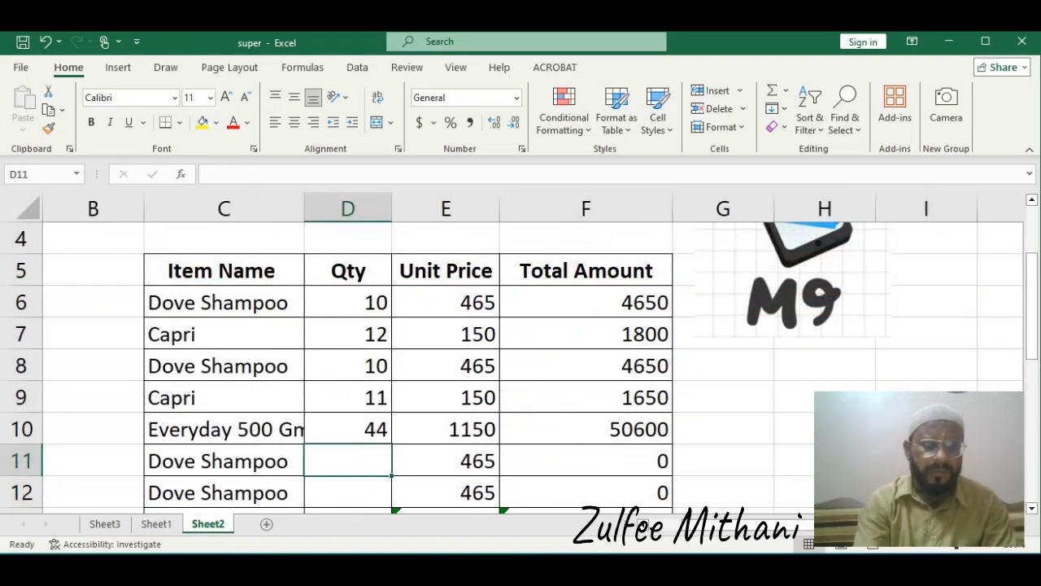
Review the stock table on Sheet1 and the other sheets of the workbook
{"action": "left_click", "coordinate": [156, 524]}
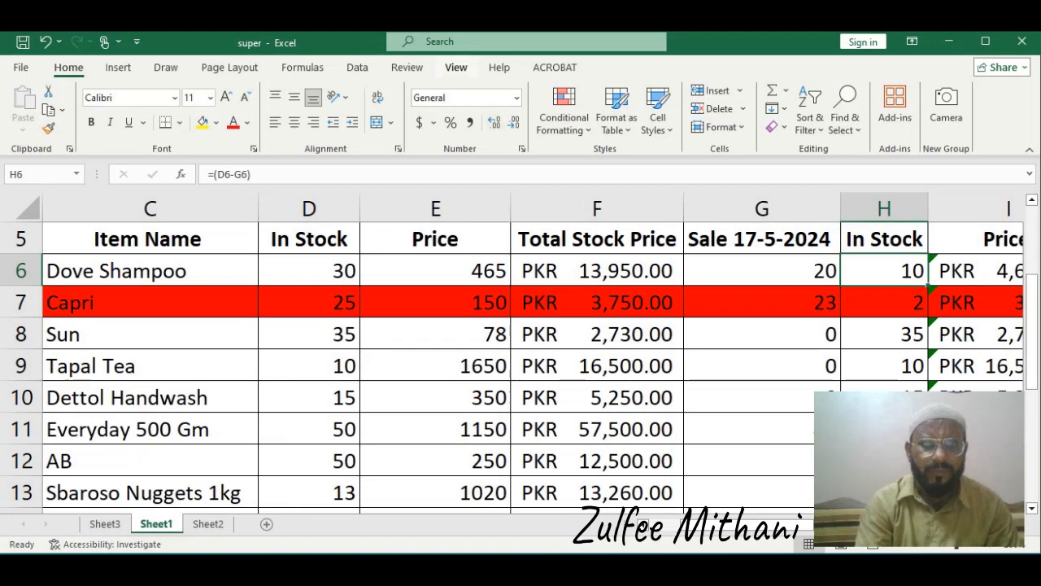
{"action": "left_click", "coordinate": [456, 67]}
{"action": "left_click", "coordinate": [373, 109]}
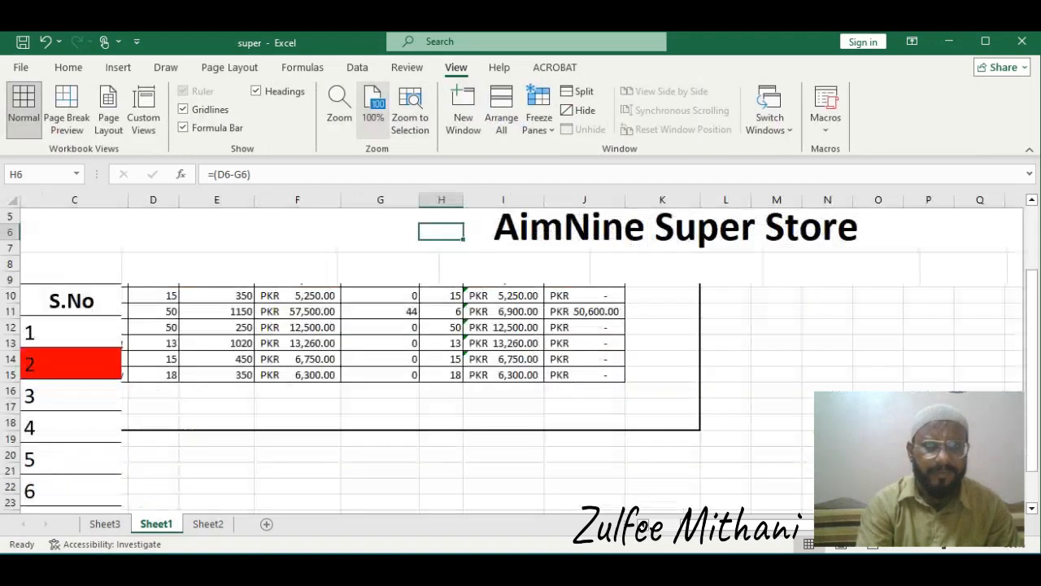
{"action": "left_click", "coordinate": [298, 343]}
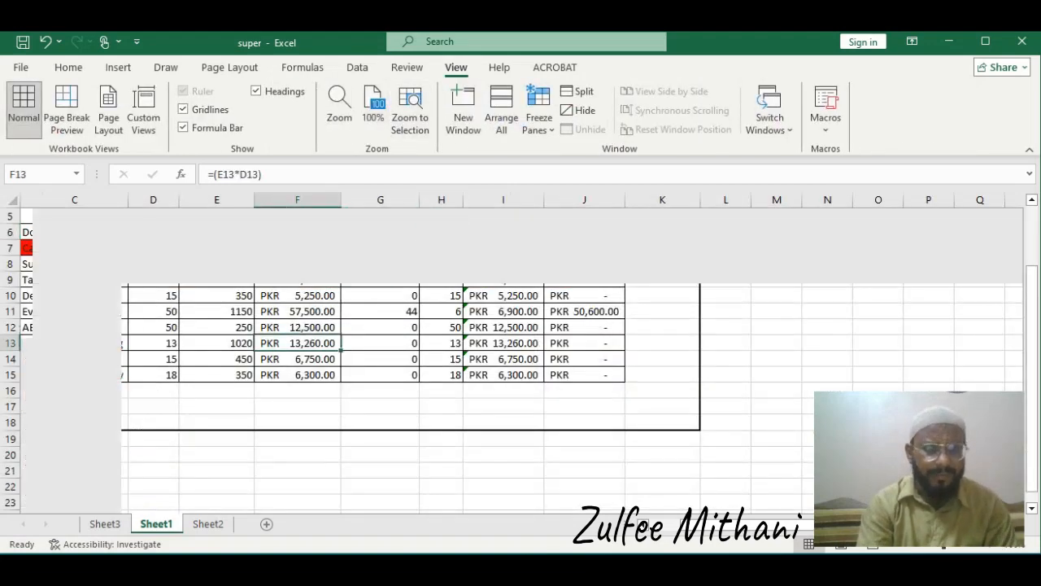
{"action": "left_click", "coordinate": [104, 524]}
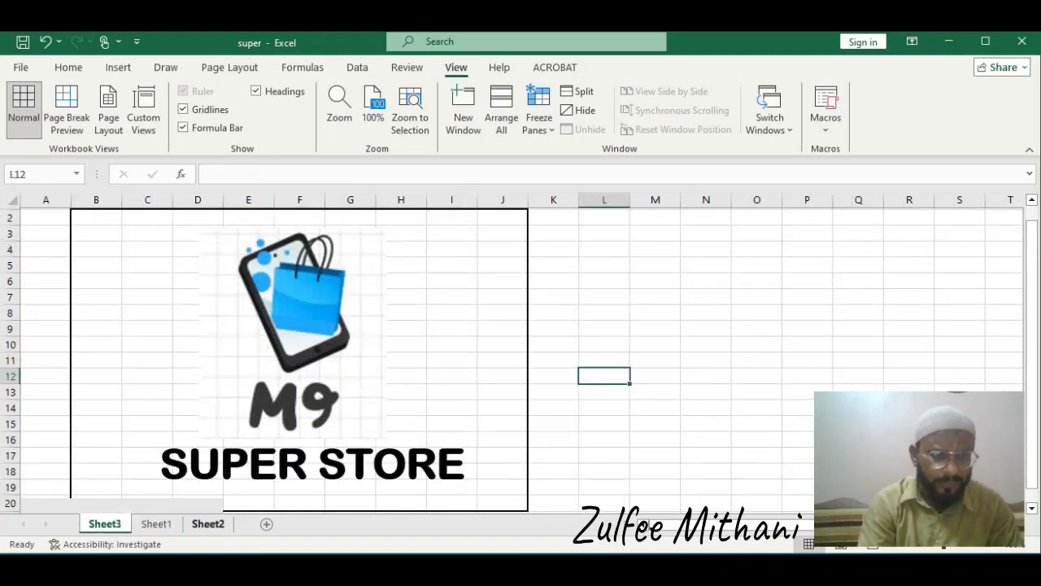
{"action": "left_click", "coordinate": [156, 524]}
{"action": "key", "text": "Up"}
{"action": "key", "text": "Up"}
{"action": "key", "text": "Up"}
{"action": "key", "text": "Up"}
{"action": "key", "text": "Up"}
{"action": "key", "text": "Up"}
{"action": "key", "text": "Up"}
{"action": "key", "text": "Up"}
{"action": "key", "text": "Up"}
{"action": "key", "text": "Up"}
{"action": "key", "text": "Up"}
{"action": "key", "text": "Up"}
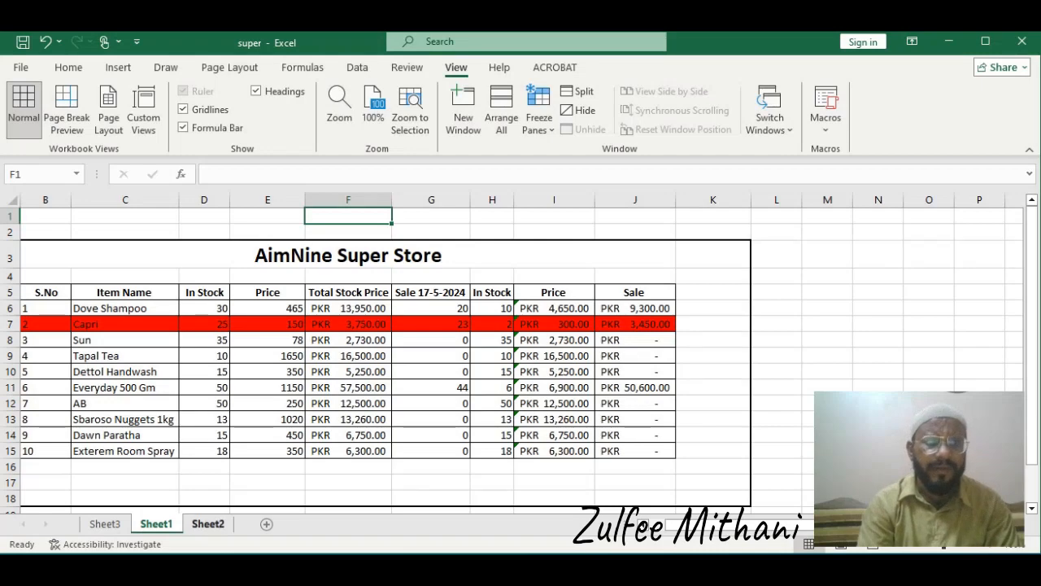
{"action": "left_click", "coordinate": [208, 524]}
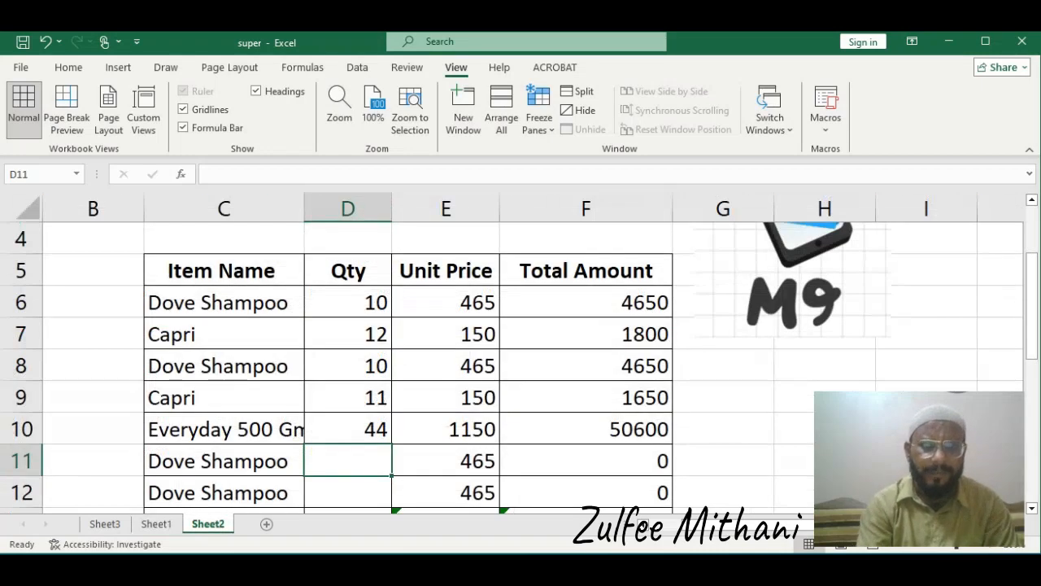
{"action": "left_click", "coordinate": [156, 524]}
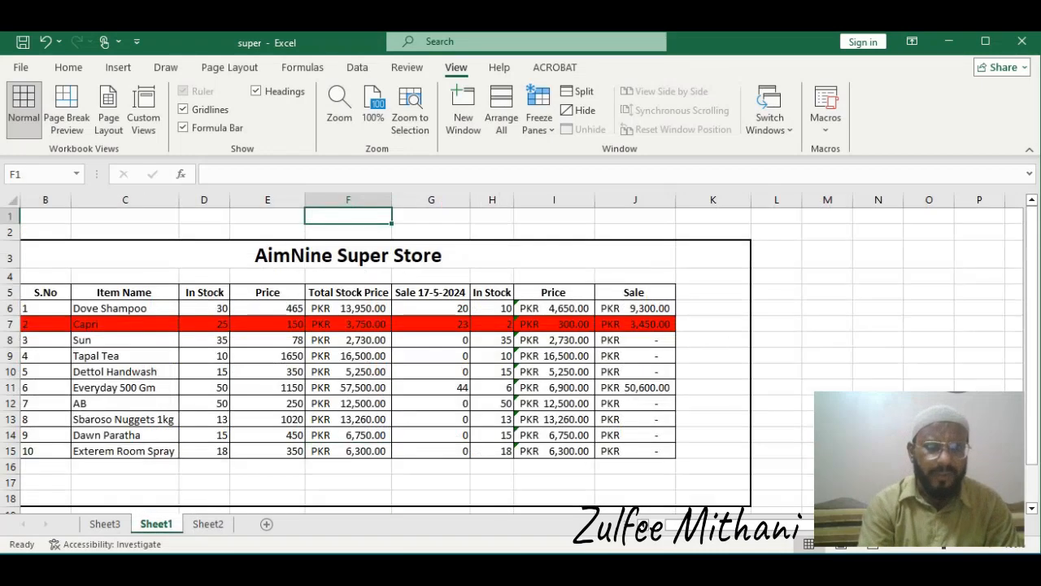